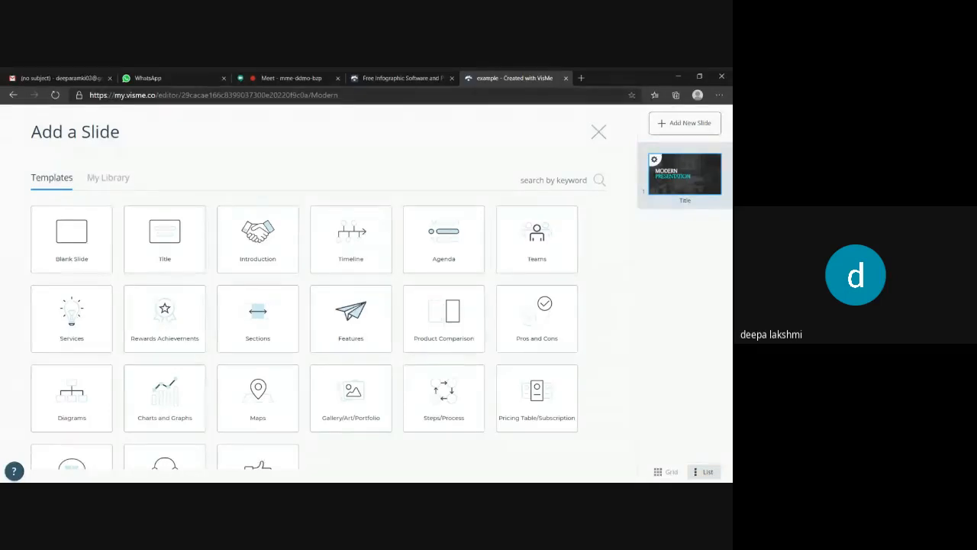
- Add a blank slide after the title slide and return to the editing canvas
{"action": "left_click", "coordinate": [110, 231]}
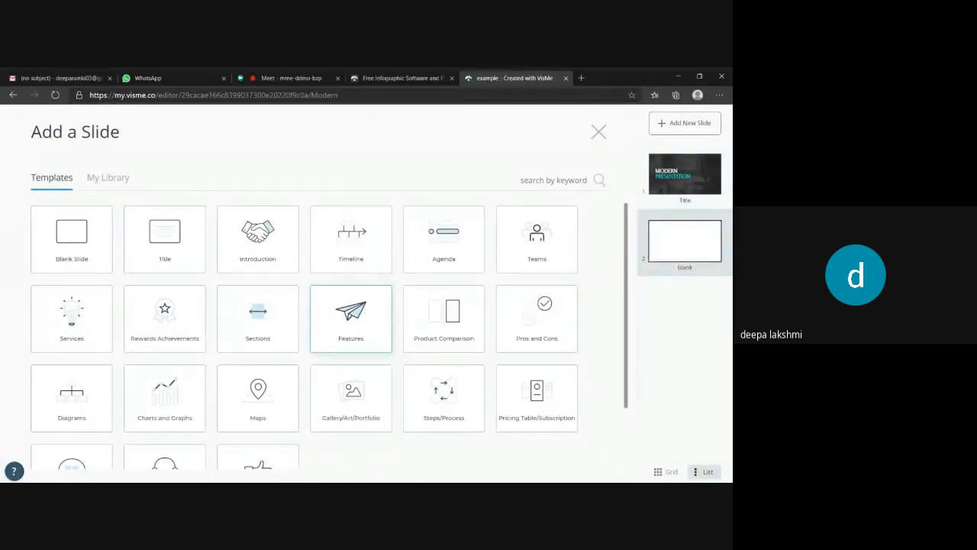
{"action": "mouse_move", "coordinate": [690, 253]}
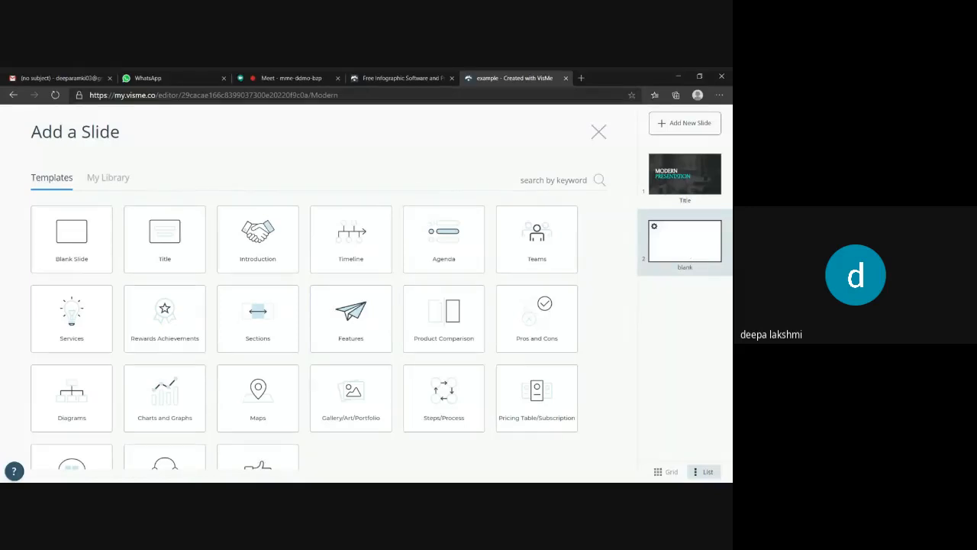
{"action": "left_click", "coordinate": [600, 132]}
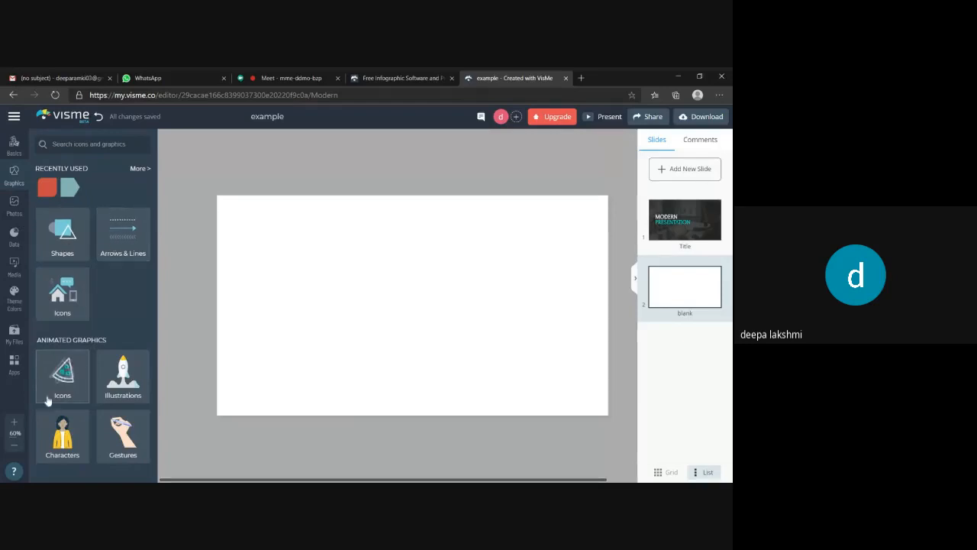
- Add the bearded man in the green jacket and the orange mascot from the animated characters to the blank slide
{"action": "left_click", "coordinate": [54, 433]}
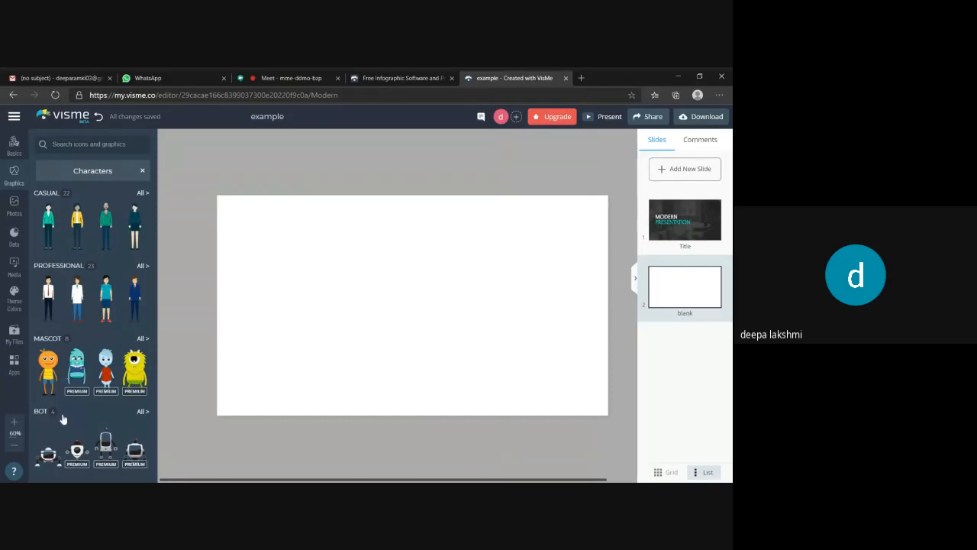
{"action": "left_click", "coordinate": [106, 221]}
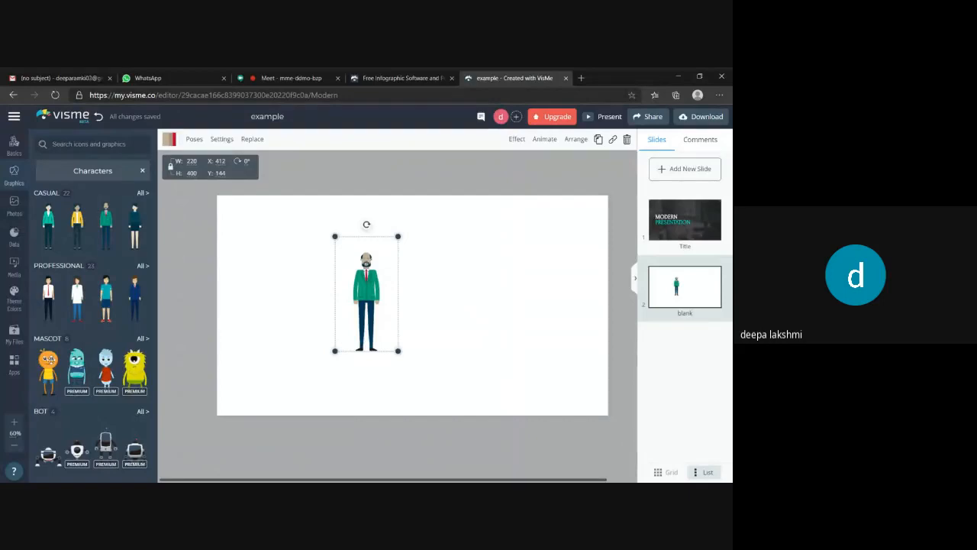
{"action": "left_click", "coordinate": [270, 364]}
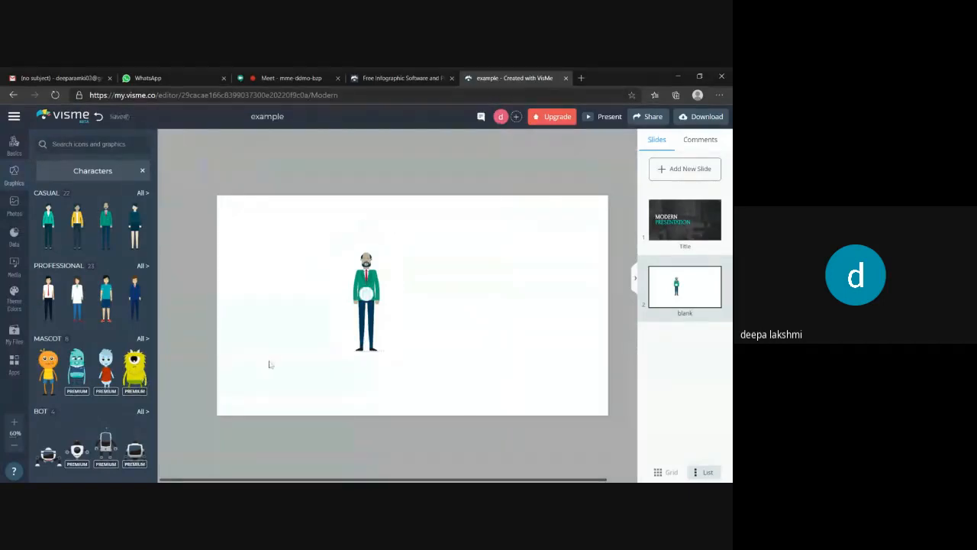
{"action": "left_click", "coordinate": [48, 368]}
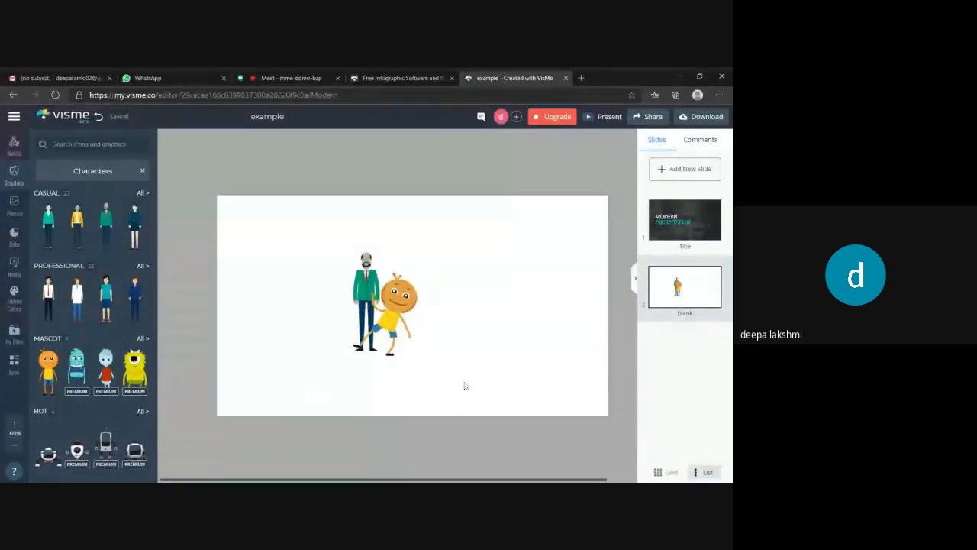
- Place two boys in teal shirts to the right of the bearded man and move the orange mascot to his left
{"action": "left_click", "coordinate": [366, 292]}
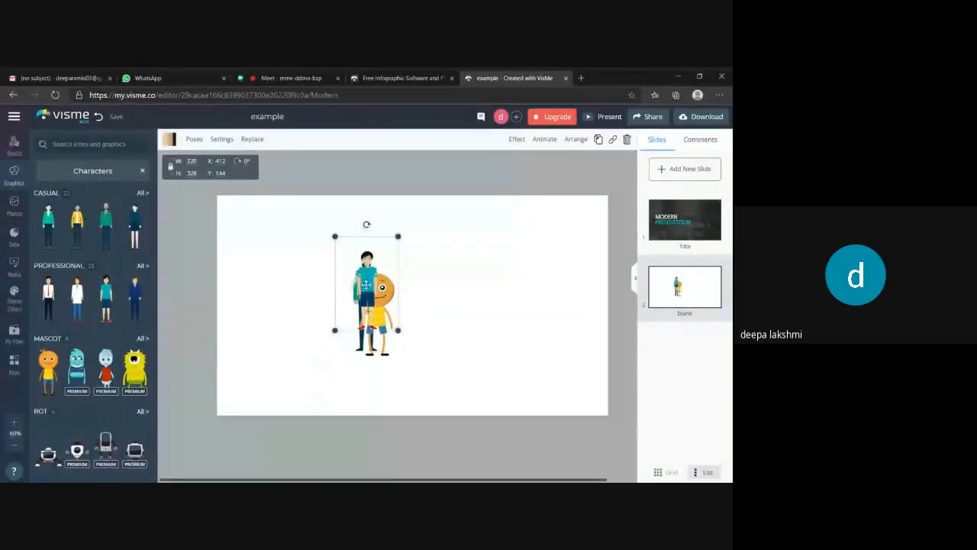
{"action": "left_click_drag", "start_coordinate": [366, 285], "coordinate": [484, 325]}
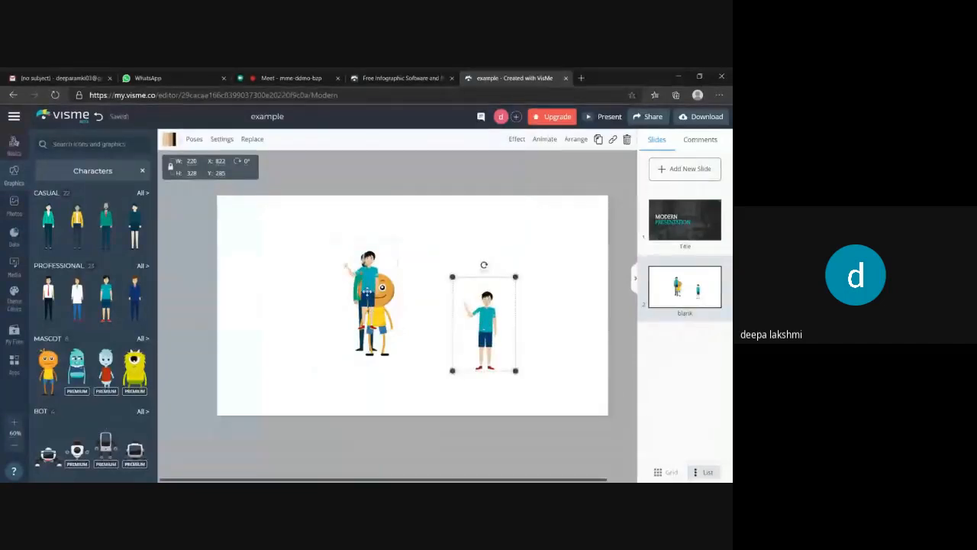
{"action": "left_click_drag", "start_coordinate": [367, 293], "coordinate": [432, 344]}
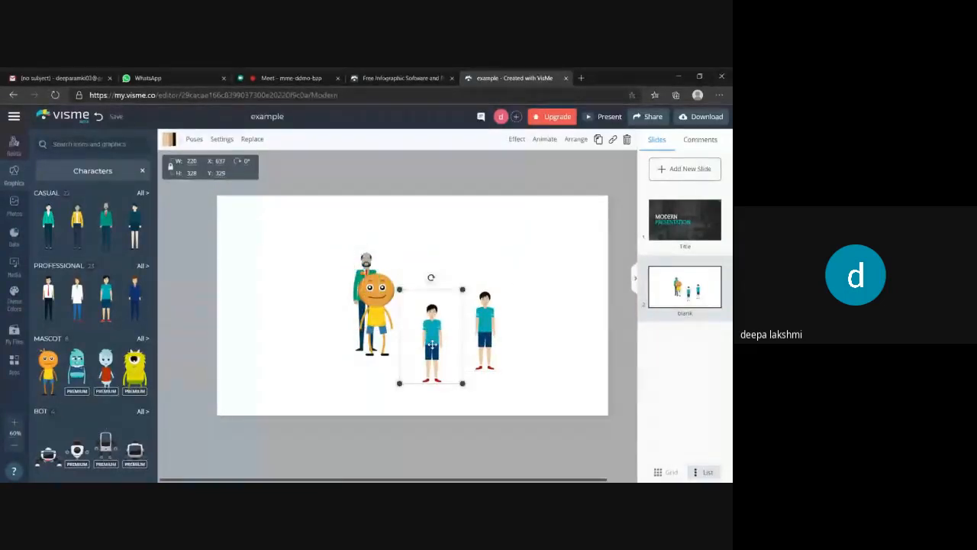
{"action": "left_click", "coordinate": [375, 296]}
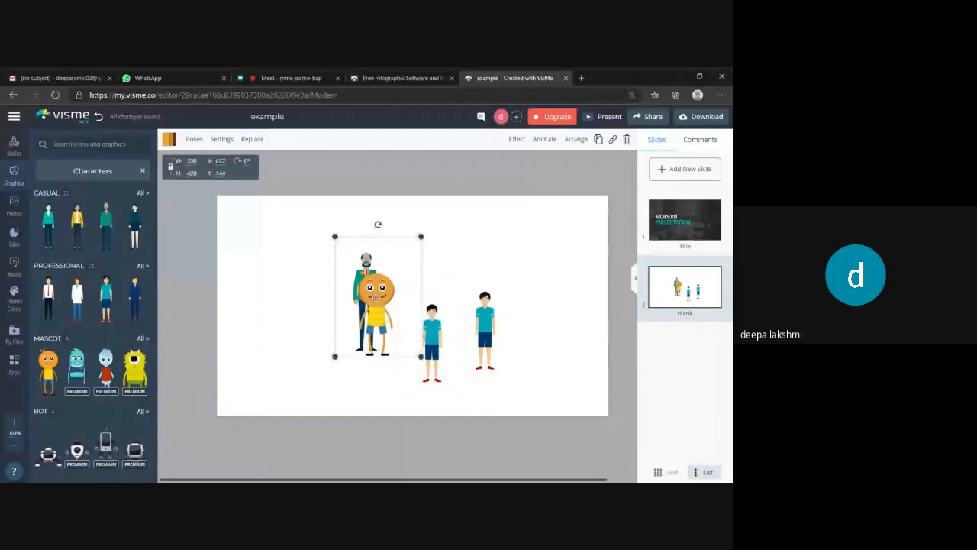
{"action": "left_click_drag", "start_coordinate": [374, 296], "coordinate": [298, 305]}
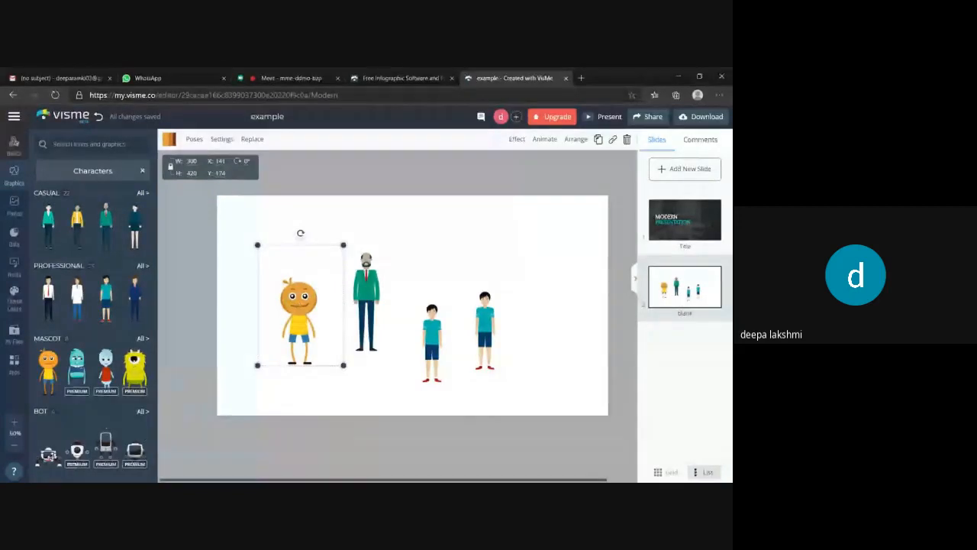
- Add two copies of the first bot character and place them one above the other along the slide's right side
{"action": "left_click_drag", "start_coordinate": [48, 455], "coordinate": [241, 383]}
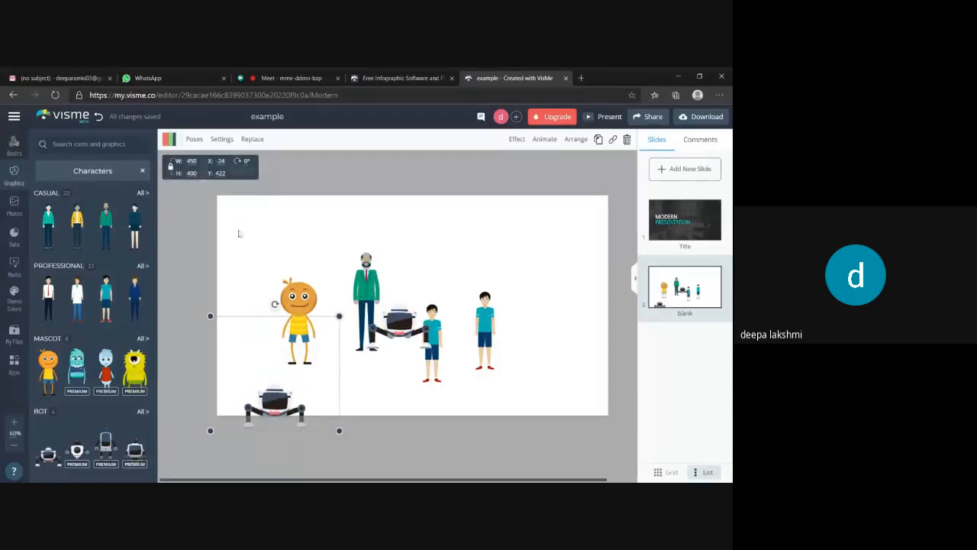
{"action": "left_click", "coordinate": [402, 321]}
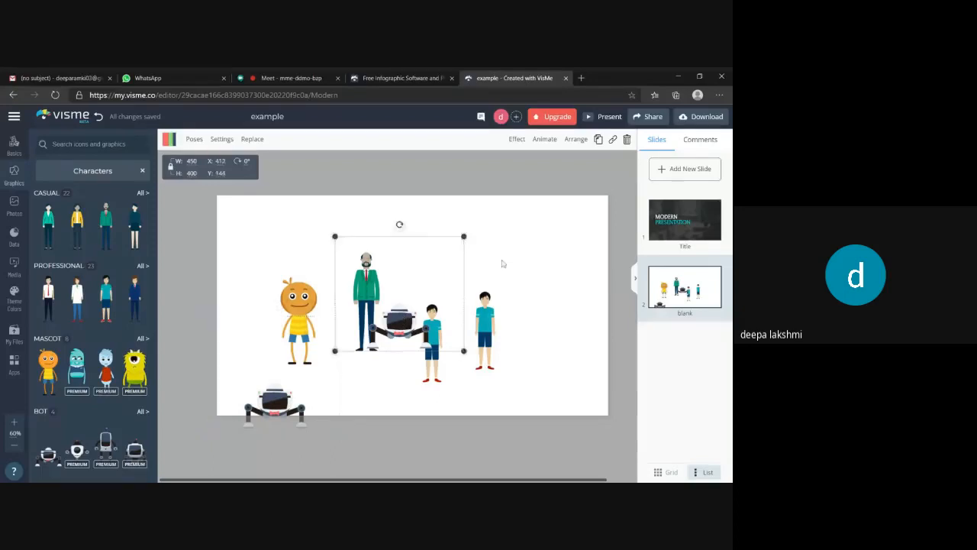
{"action": "left_click", "coordinate": [503, 264]}
{"action": "left_click_drag", "start_coordinate": [408, 323], "coordinate": [540, 267]}
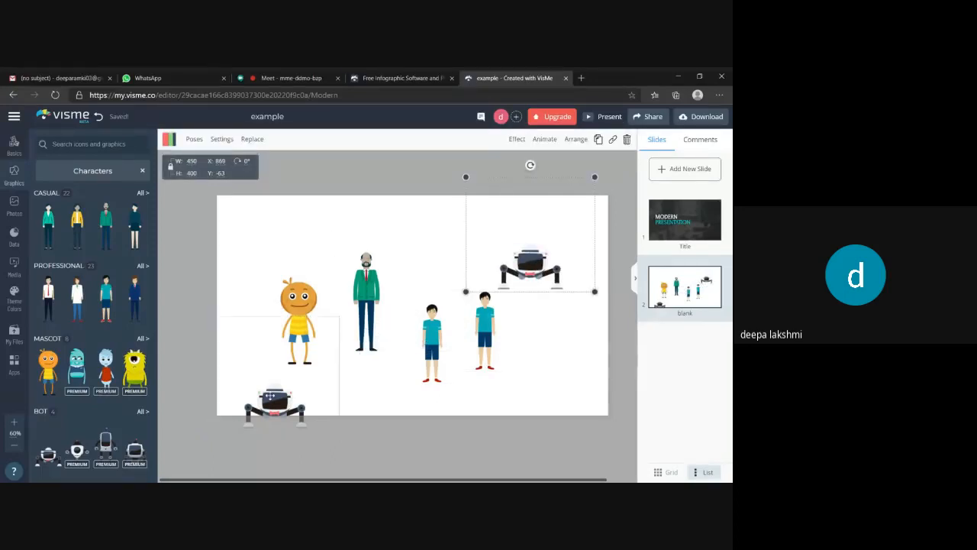
{"action": "left_click_drag", "start_coordinate": [270, 395], "coordinate": [544, 365]}
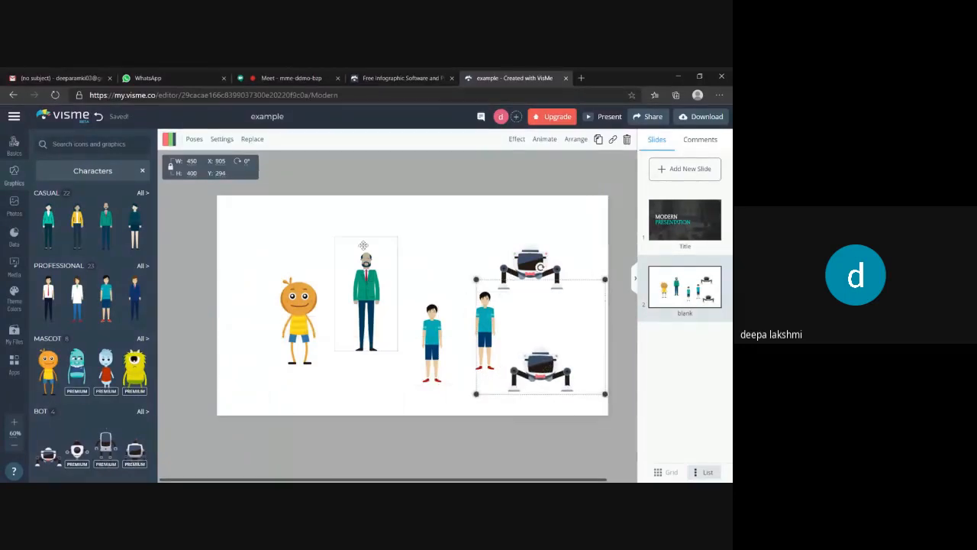
- Try the announcing pose on the lower robot, set its pose to Yes, and leave the character collection
{"action": "left_click", "coordinate": [195, 142]}
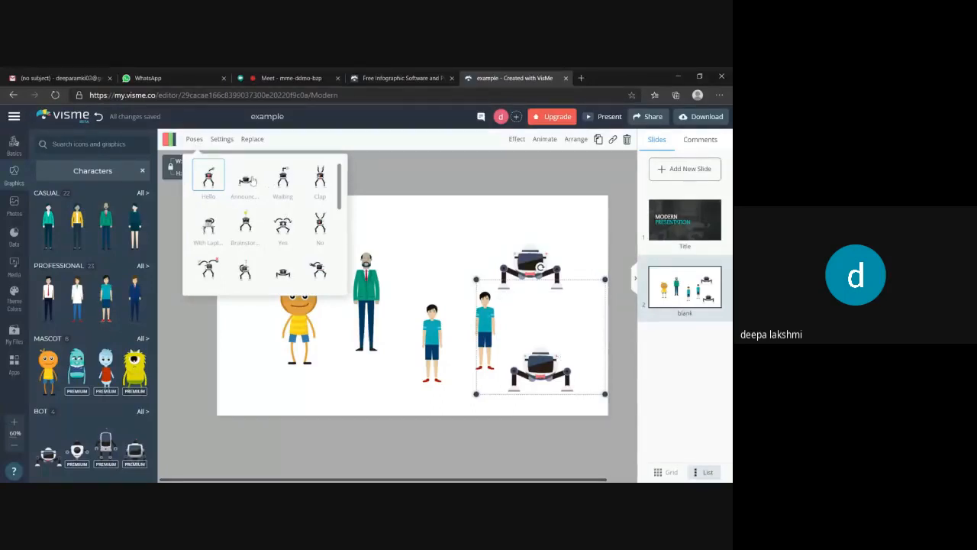
{"action": "left_click", "coordinate": [251, 180]}
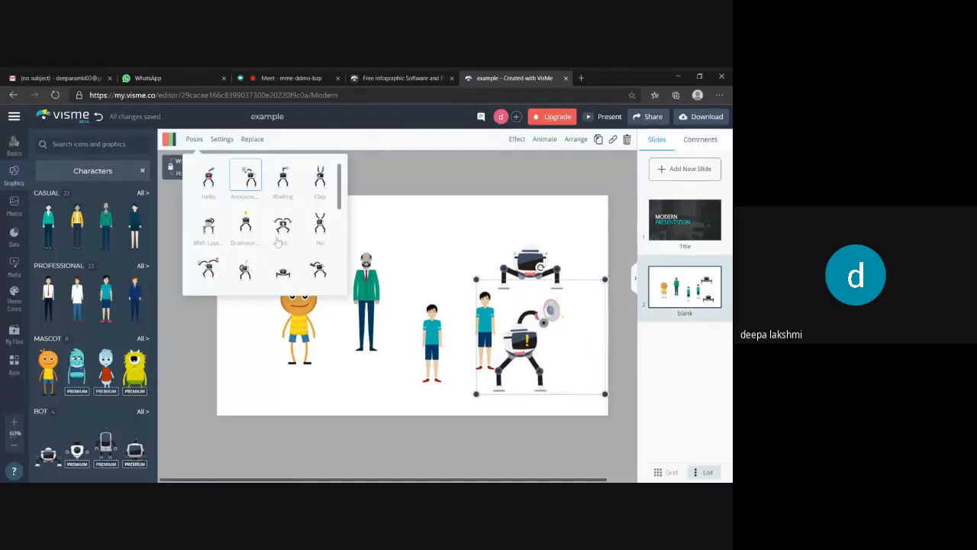
{"action": "left_click", "coordinate": [282, 226]}
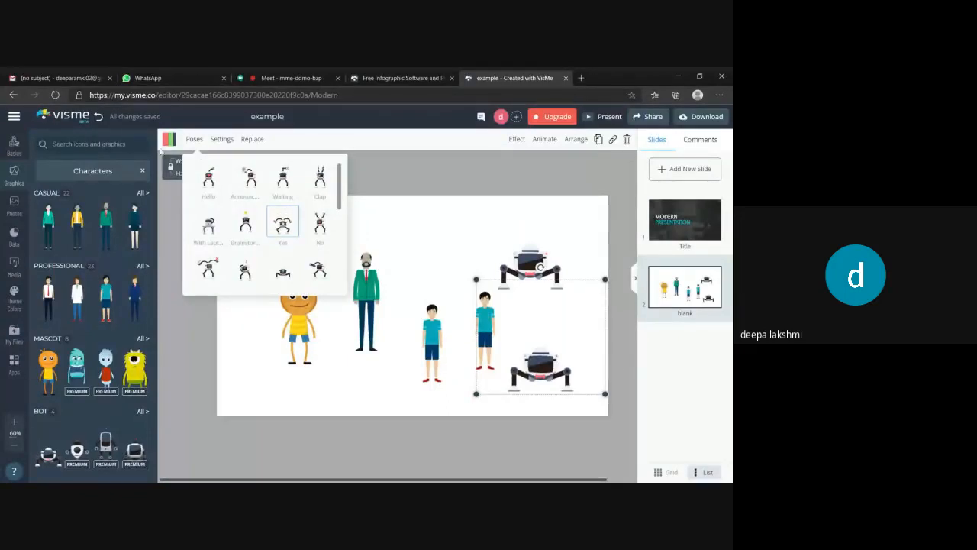
{"action": "left_click", "coordinate": [187, 372]}
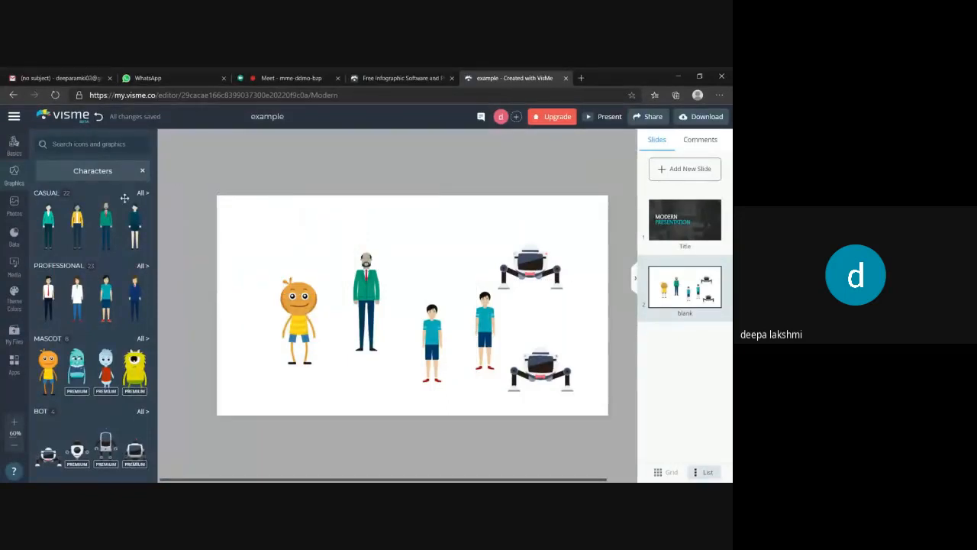
{"action": "left_click", "coordinate": [142, 171]}
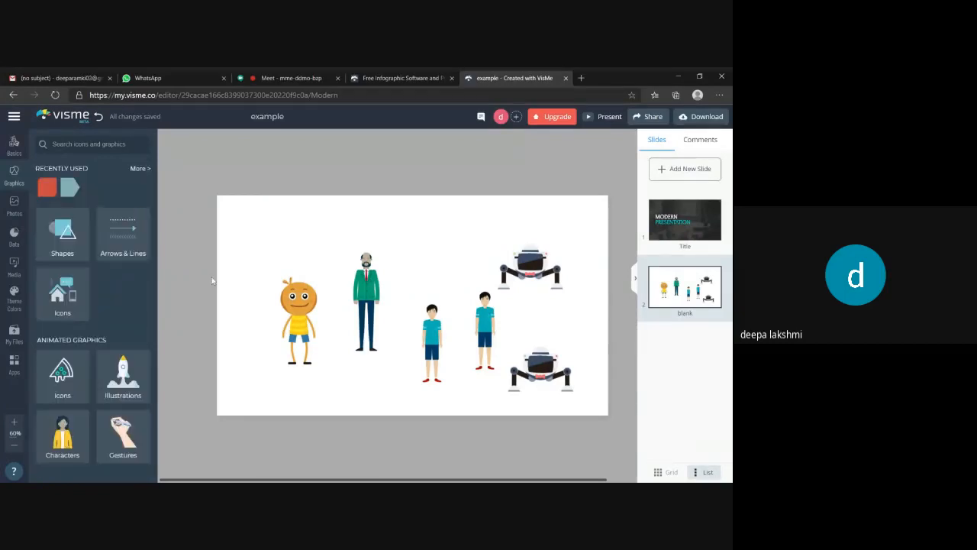
- Add another blank slide after the characters slide and return to the canvas
{"action": "left_click", "coordinate": [699, 168]}
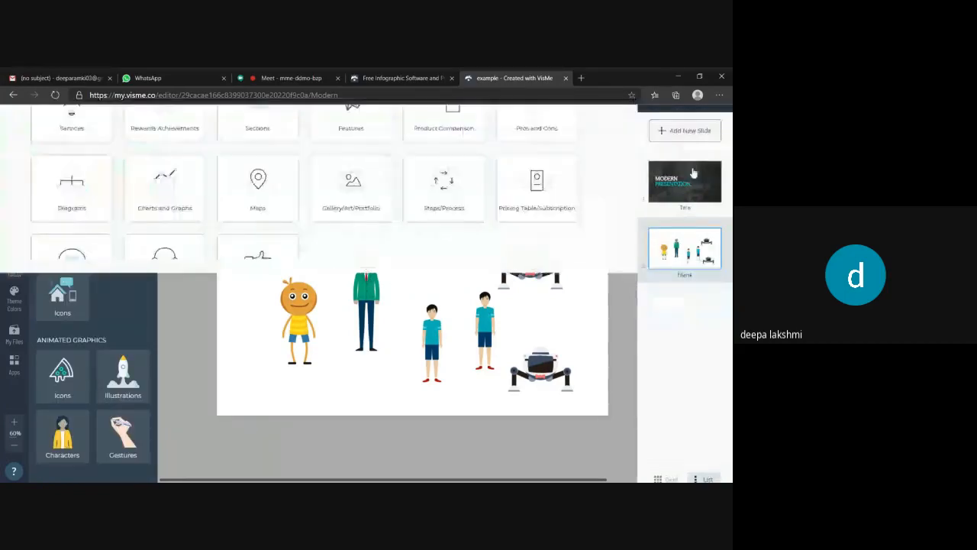
{"action": "left_click", "coordinate": [72, 233]}
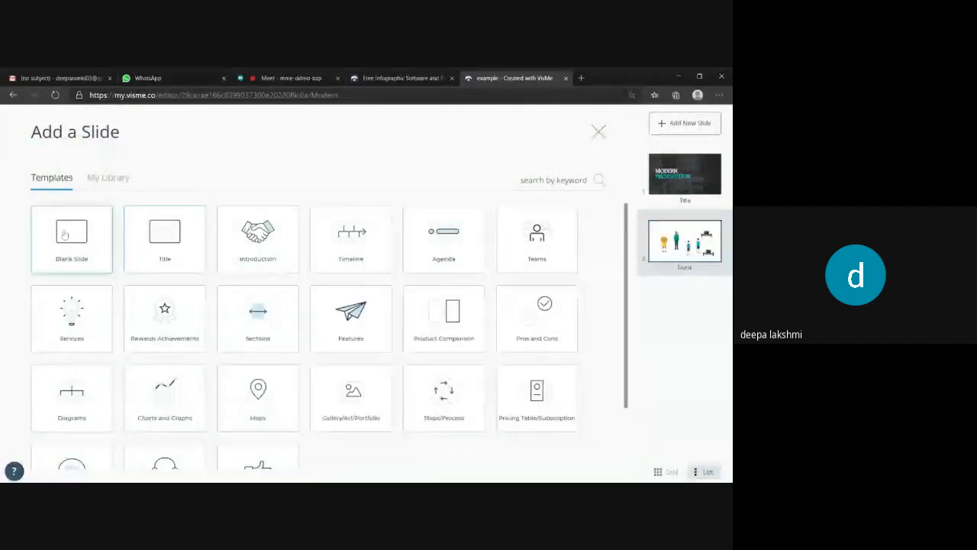
{"action": "left_click", "coordinate": [599, 135]}
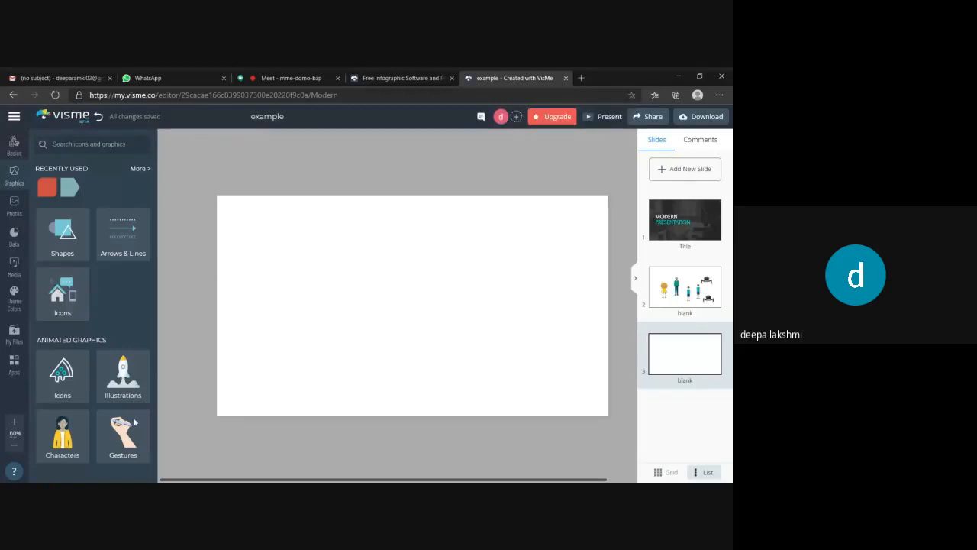
- Add the green forest and the lamp-and-briefcase animated illustrations to the third slide, with the forest at its lower left
{"action": "left_click", "coordinate": [119, 393]}
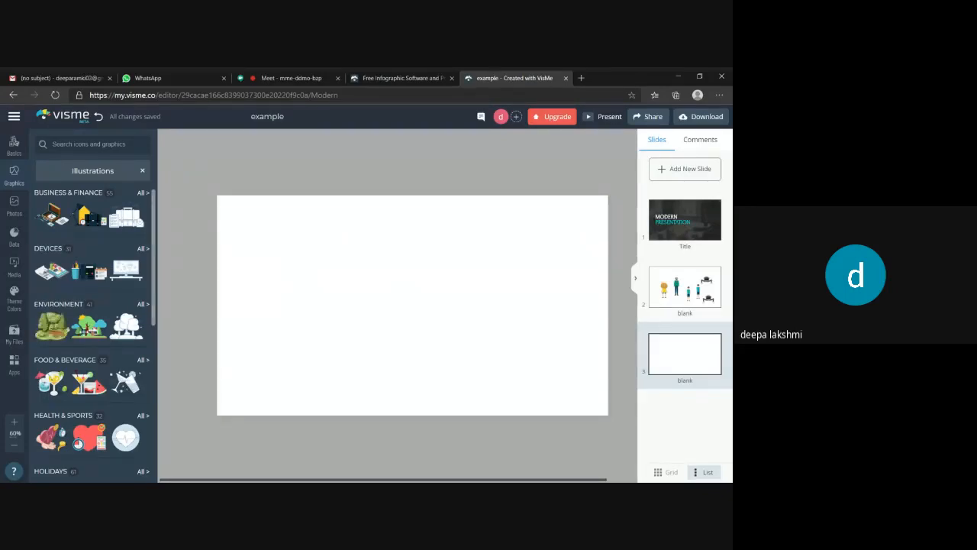
{"action": "left_click_drag", "start_coordinate": [49, 326], "coordinate": [282, 325]}
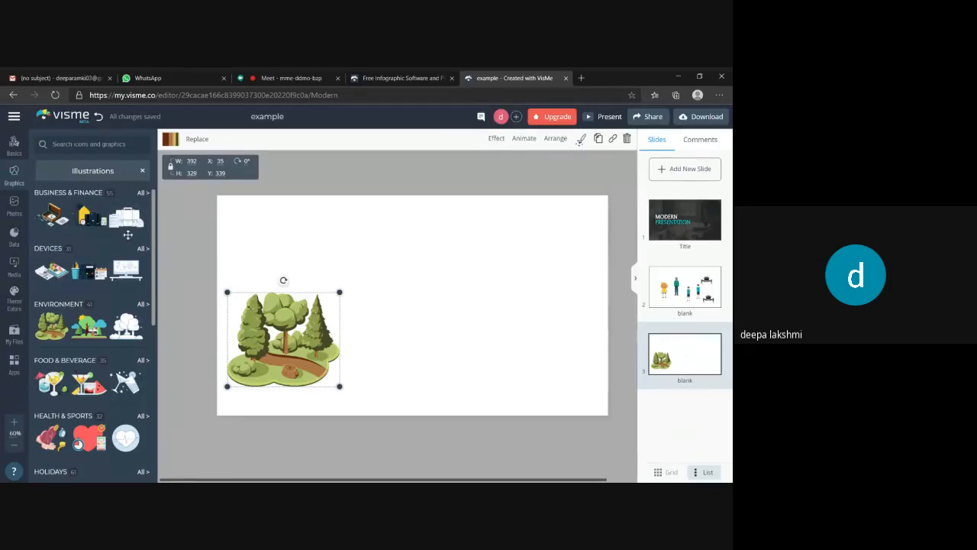
{"action": "left_click", "coordinate": [92, 216]}
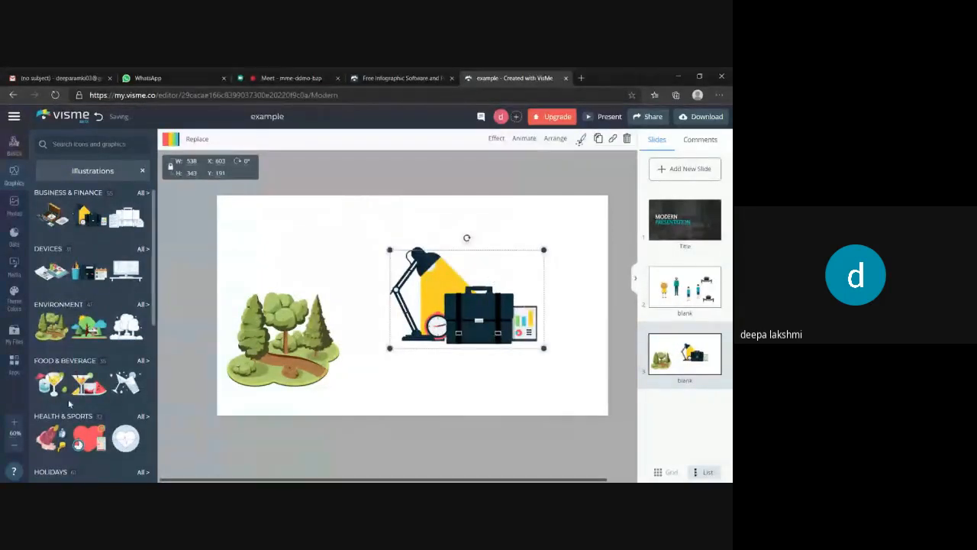
- Add two copies of the white trees illustration, placing one above the green forest and the other to its right
{"action": "left_click", "coordinate": [126, 326]}
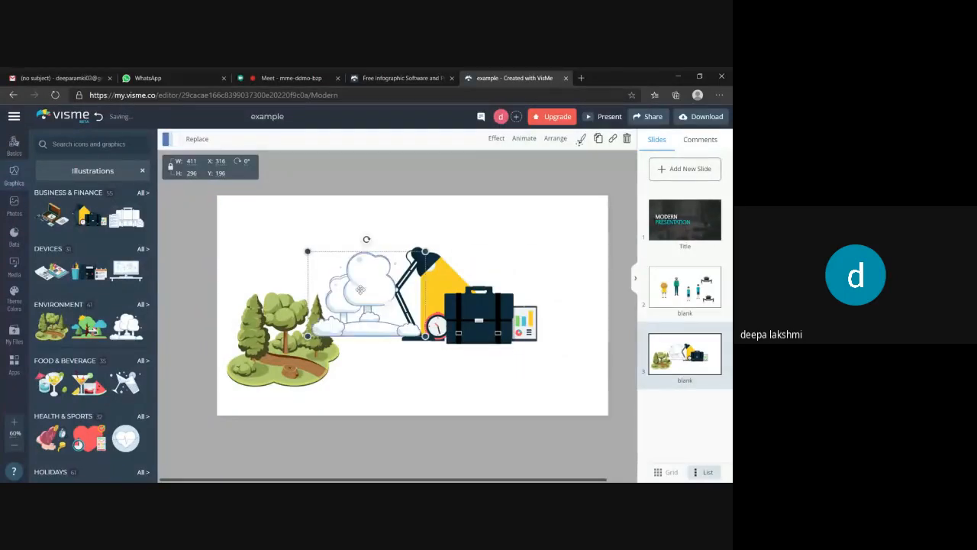
{"action": "left_click_drag", "start_coordinate": [358, 284], "coordinate": [307, 229]}
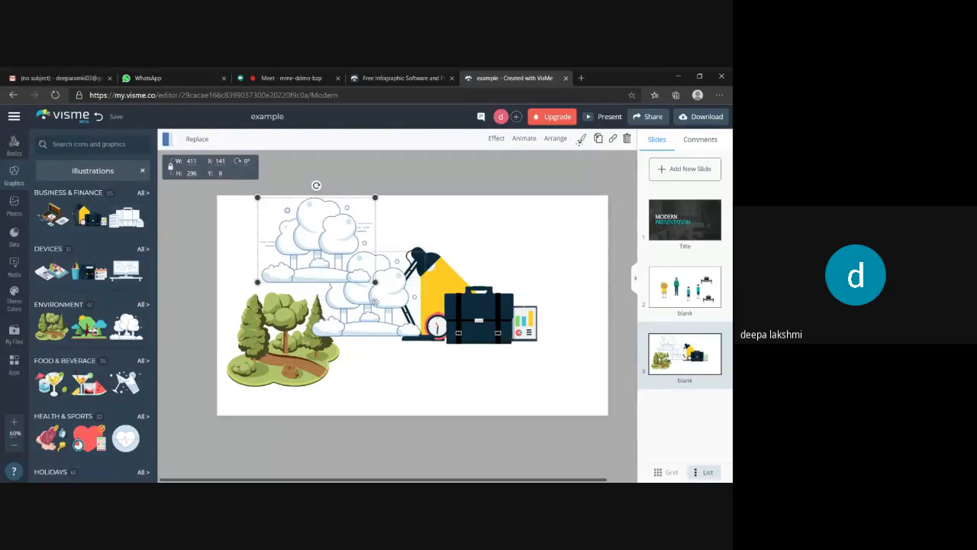
{"action": "left_click", "coordinate": [401, 371]}
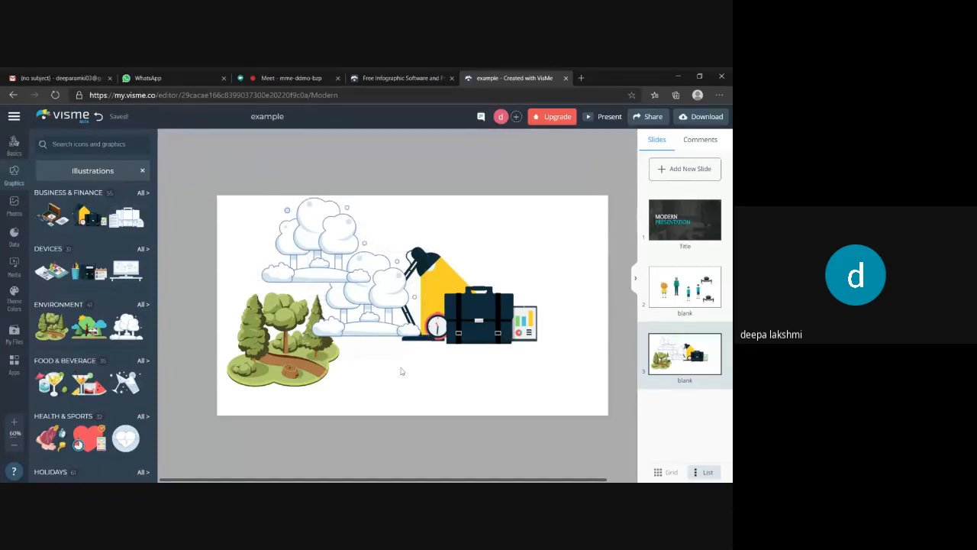
{"action": "left_click_drag", "start_coordinate": [389, 319], "coordinate": [412, 378]}
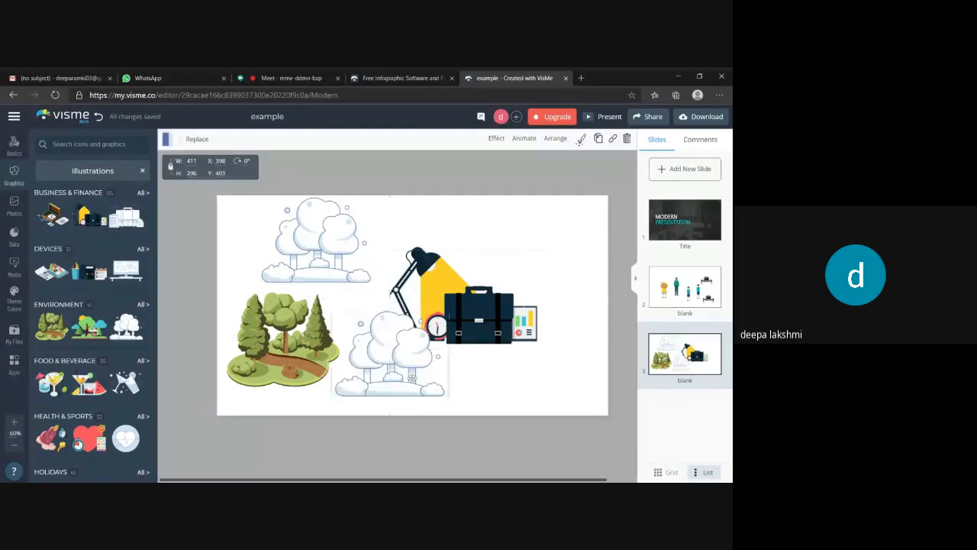
- Move the lamp-and-briefcase illustration to the upper right of the slide, clear of the white trees
{"action": "left_click", "coordinate": [539, 246]}
{"action": "left_click", "coordinate": [537, 254]}
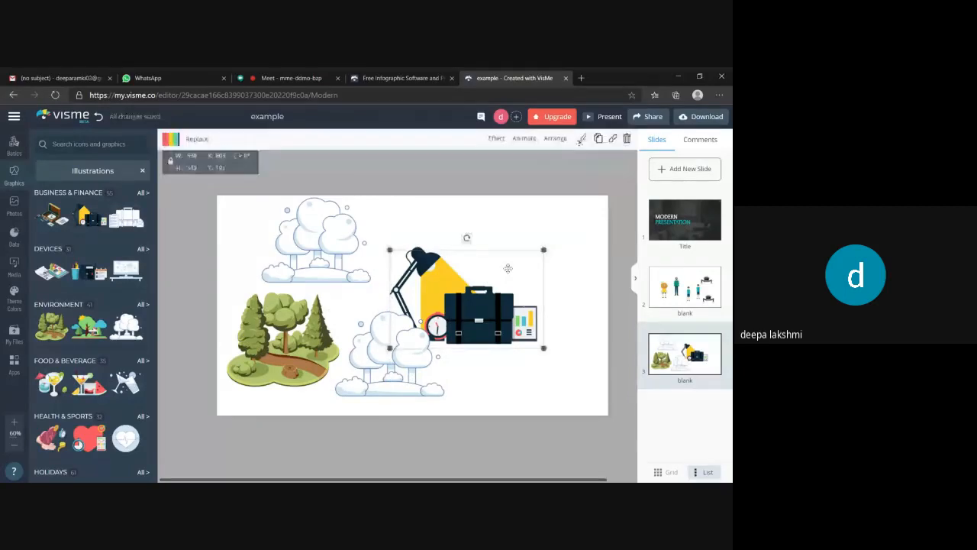
{"action": "left_click", "coordinate": [571, 220]}
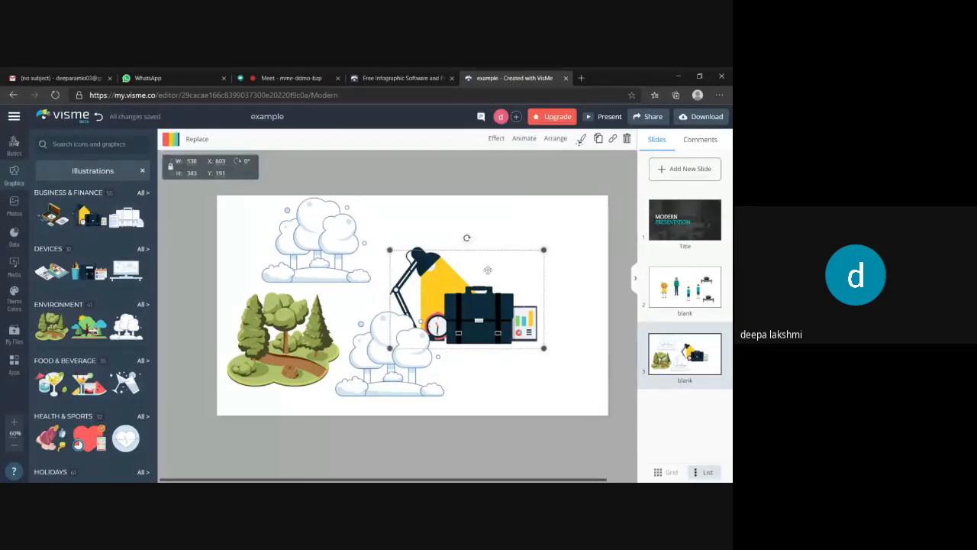
{"action": "left_click_drag", "start_coordinate": [488, 269], "coordinate": [529, 219]}
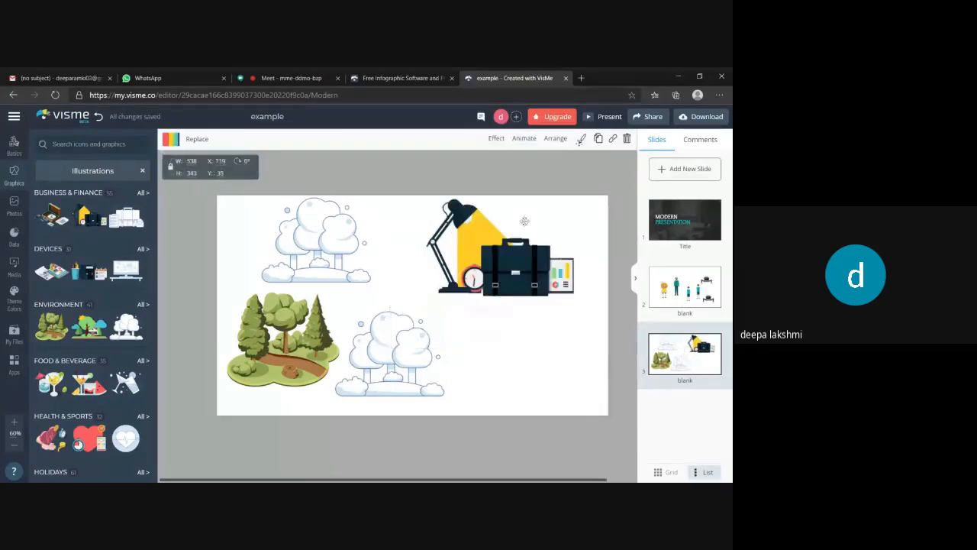
{"action": "left_click", "coordinate": [397, 348]}
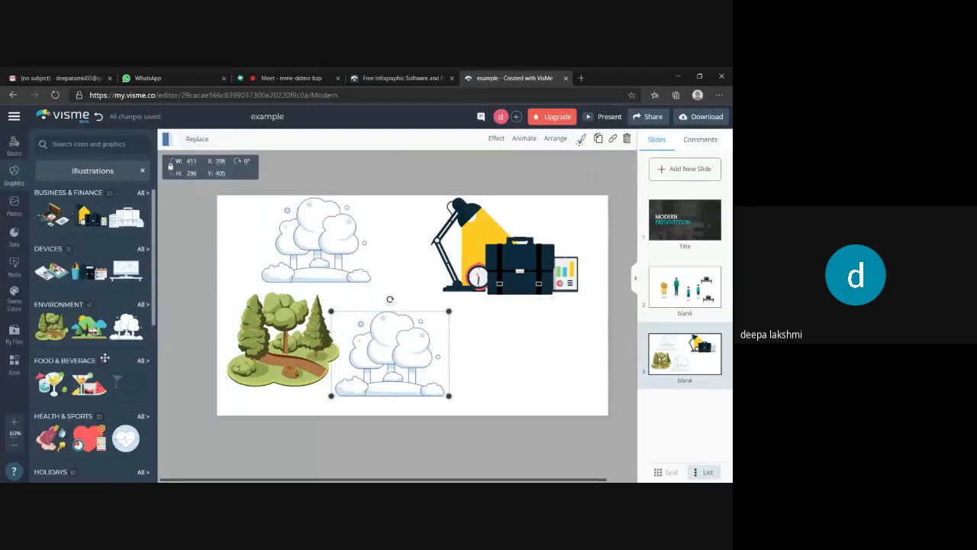
- Add the animated pizza slice icon to the third slide and place it below the lamp-and-briefcase illustration
{"action": "left_click", "coordinate": [142, 171]}
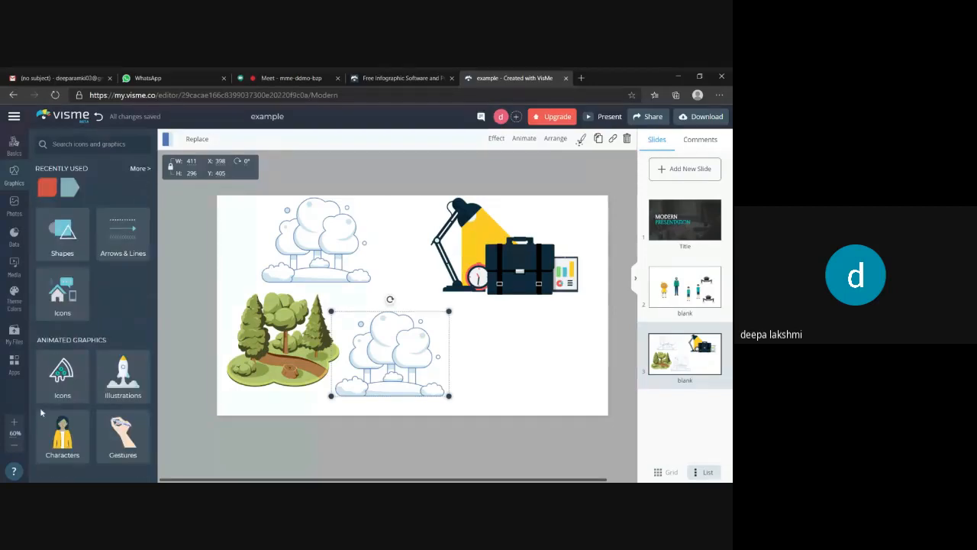
{"action": "left_click", "coordinate": [59, 358]}
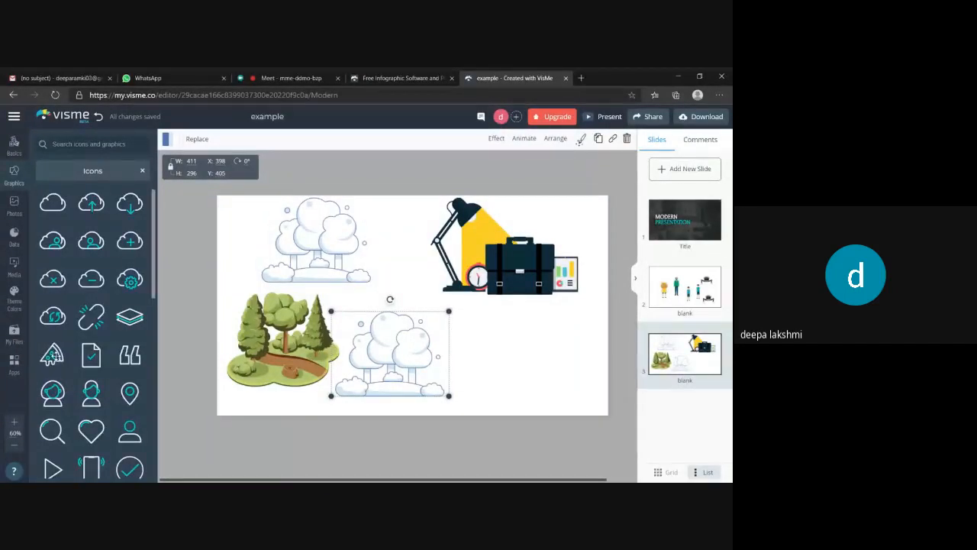
{"action": "left_click", "coordinate": [53, 354]}
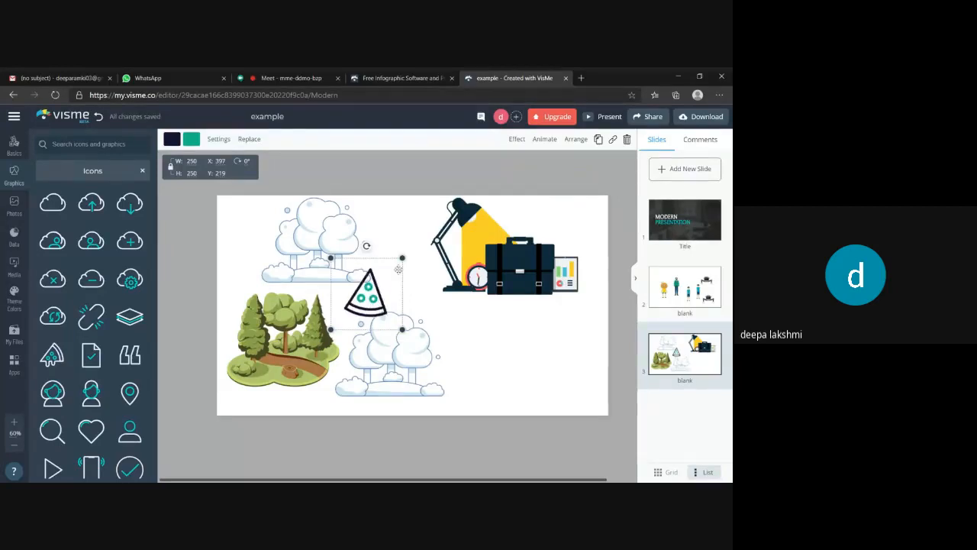
{"action": "left_click_drag", "start_coordinate": [365, 291], "coordinate": [519, 317]}
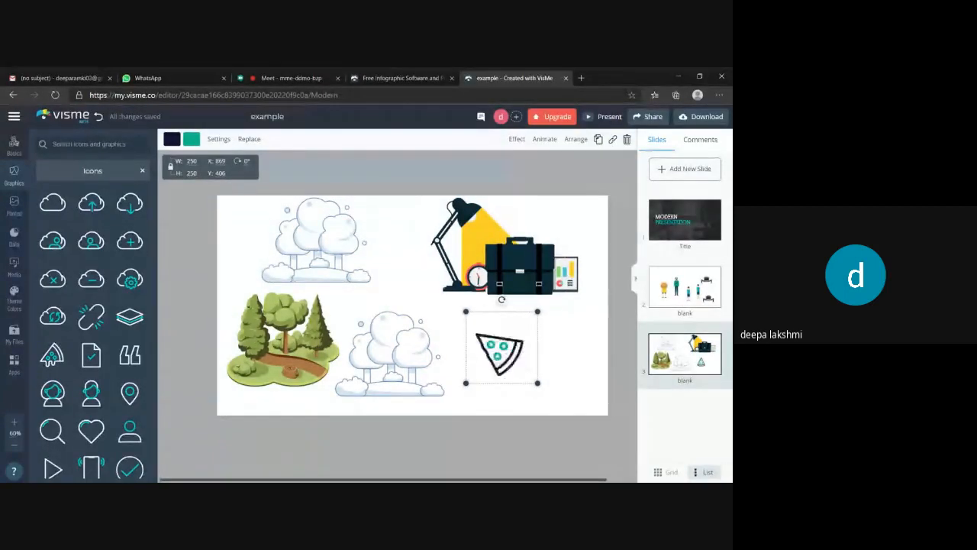
{"action": "left_click", "coordinate": [142, 171]}
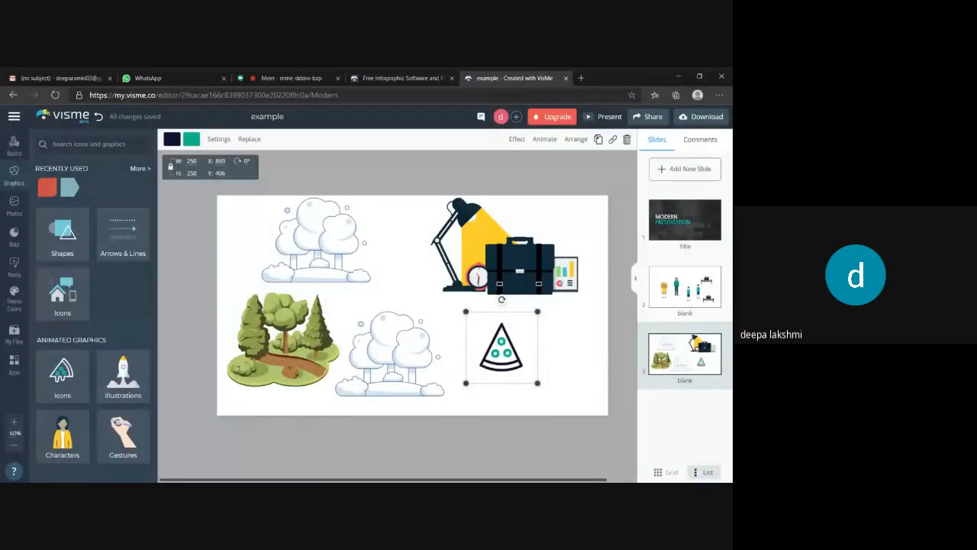
- Preview the presentation, stepping back to the title slide and forward to the third slide, and return to the editor
{"action": "left_click", "coordinate": [608, 119]}
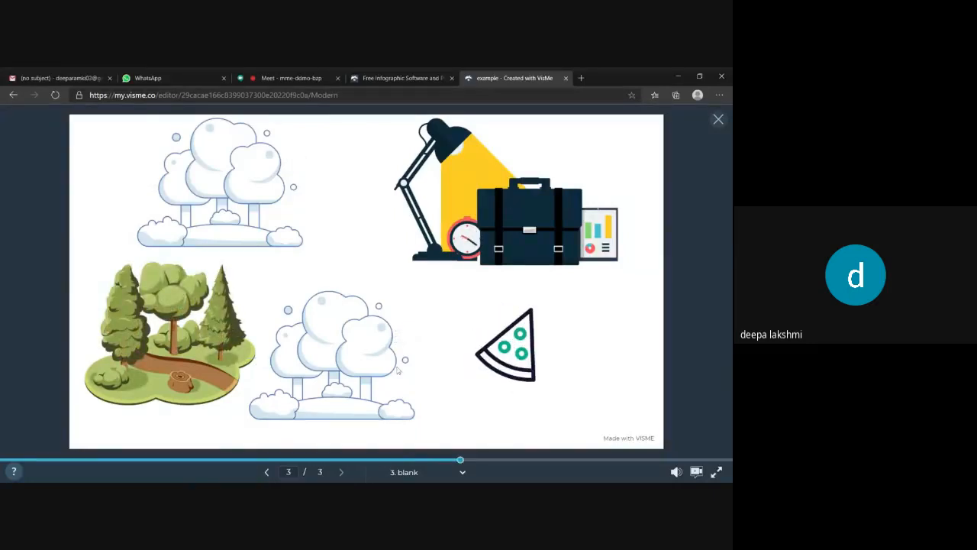
{"action": "left_click", "coordinate": [267, 472]}
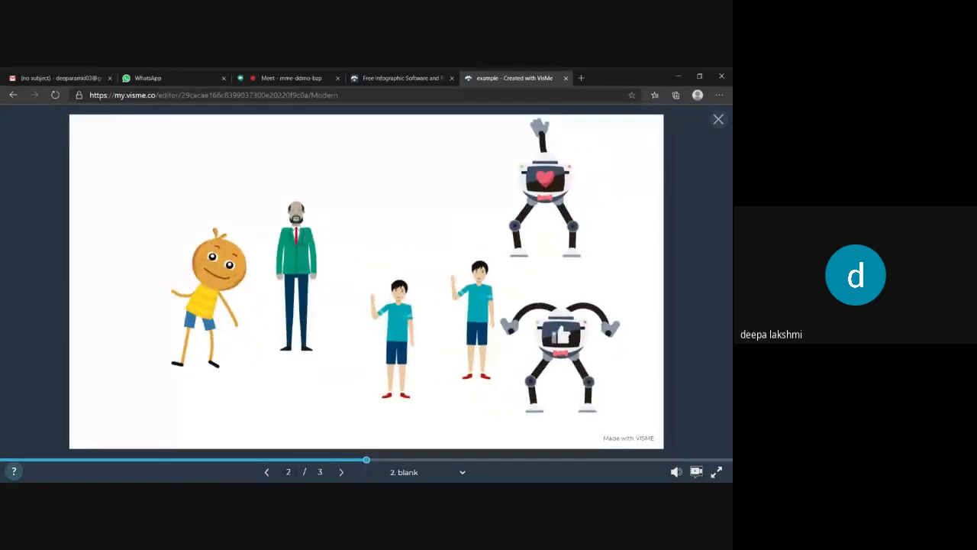
{"action": "left_click", "coordinate": [267, 472]}
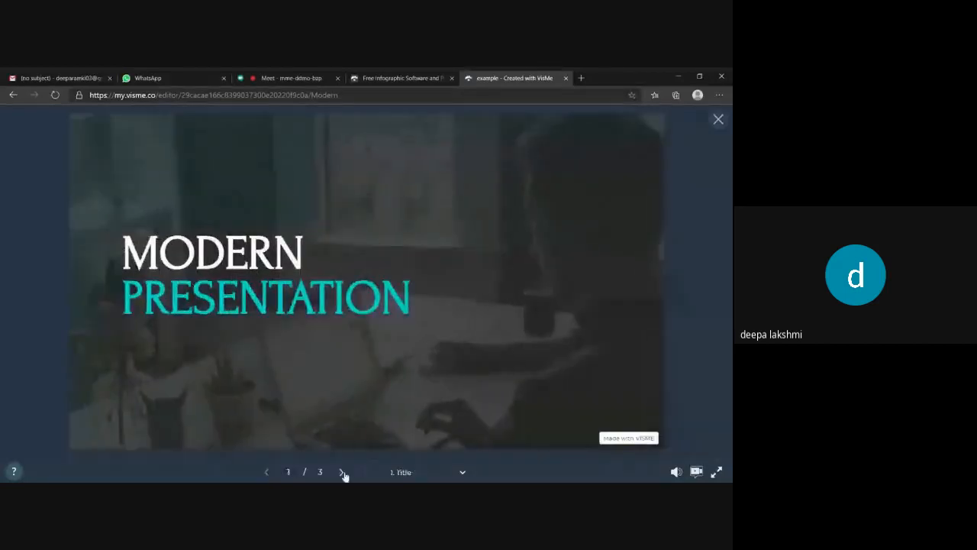
{"action": "left_click", "coordinate": [340, 471]}
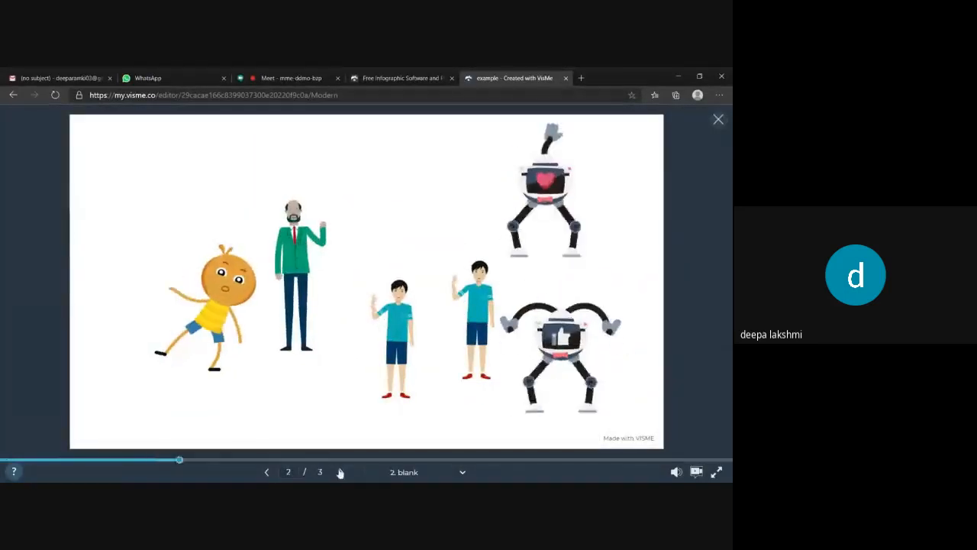
{"action": "left_click", "coordinate": [340, 472]}
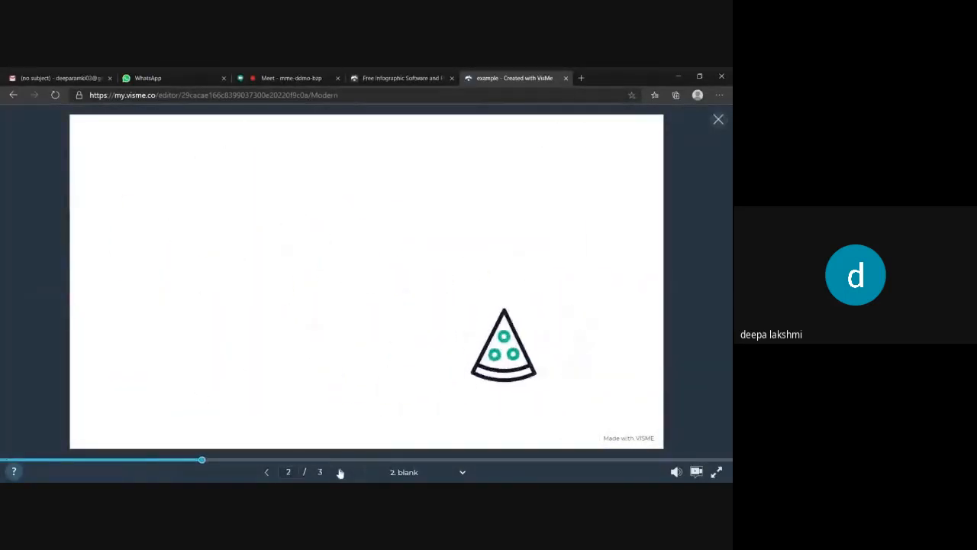
{"action": "left_click", "coordinate": [718, 120]}
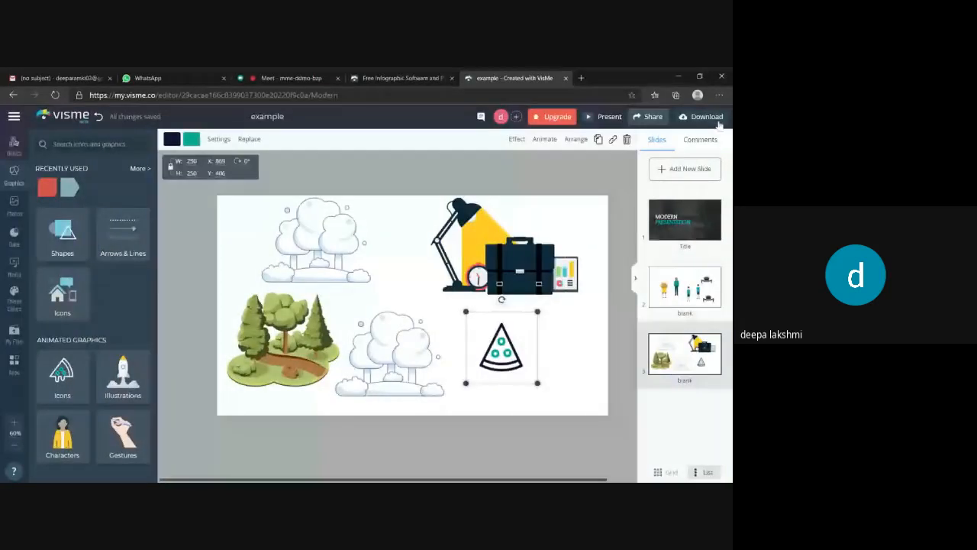
- Add a blank fourth slide after the illustrations slide and return to the canvas
{"action": "left_click", "coordinate": [691, 169]}
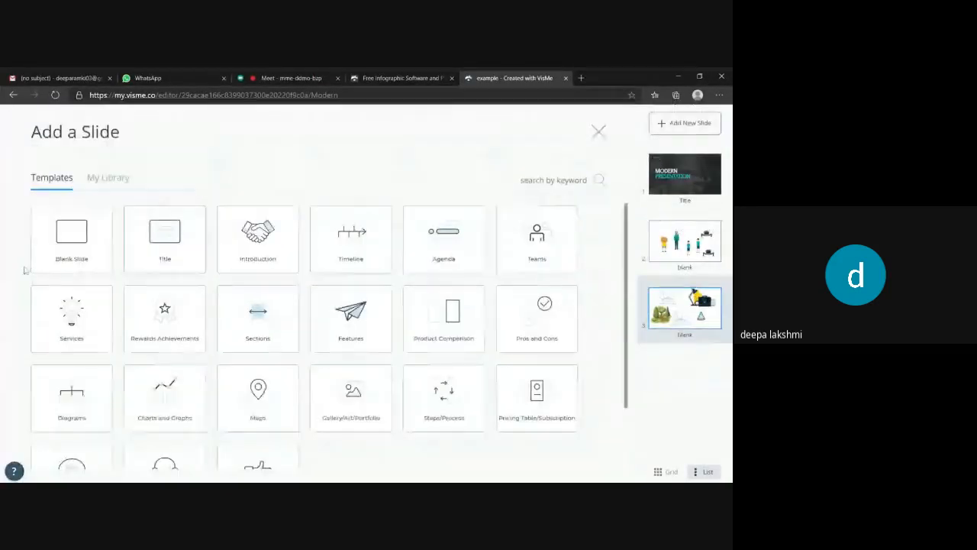
{"action": "left_click", "coordinate": [70, 247]}
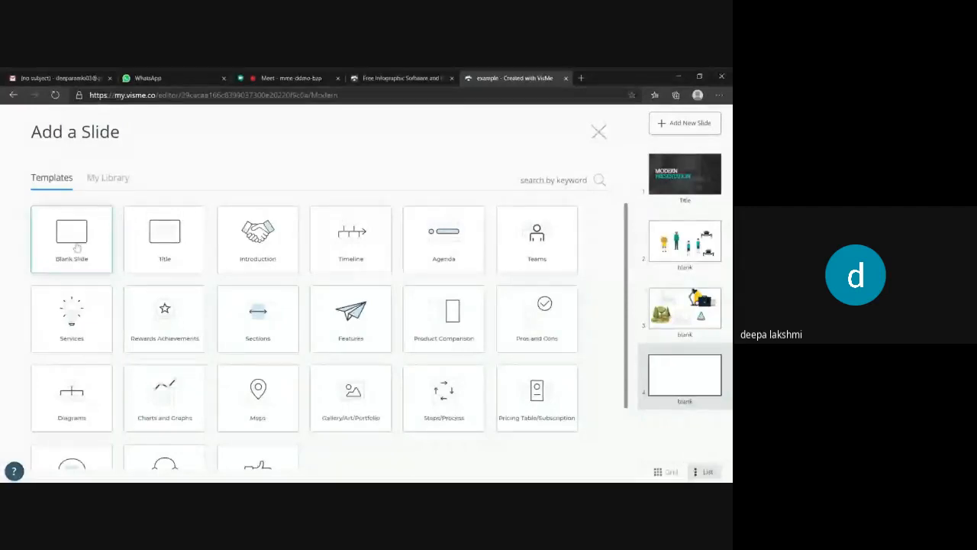
{"action": "left_click", "coordinate": [598, 135]}
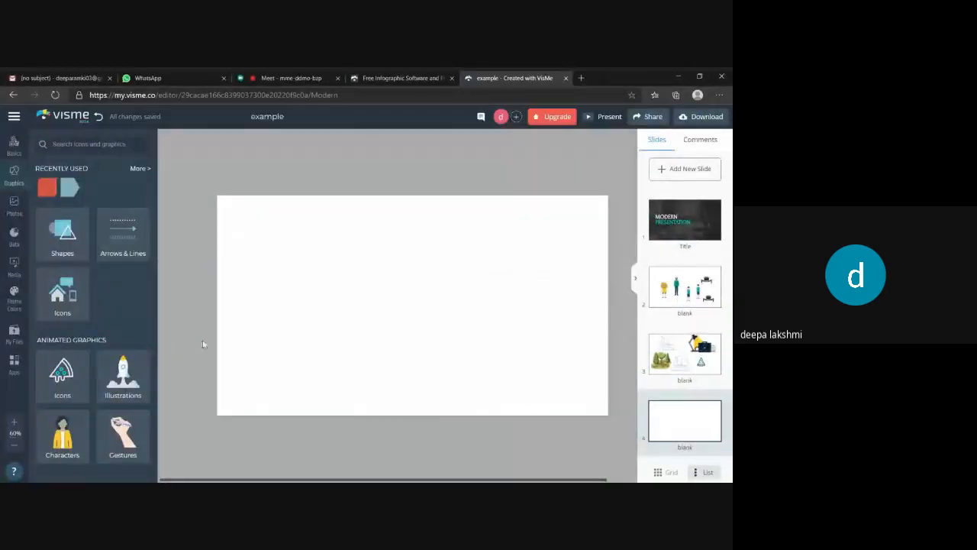
- Examine the photo library for the new slide, including the free photos, the uploaded images and the cutouts
{"action": "left_click", "coordinate": [13, 207]}
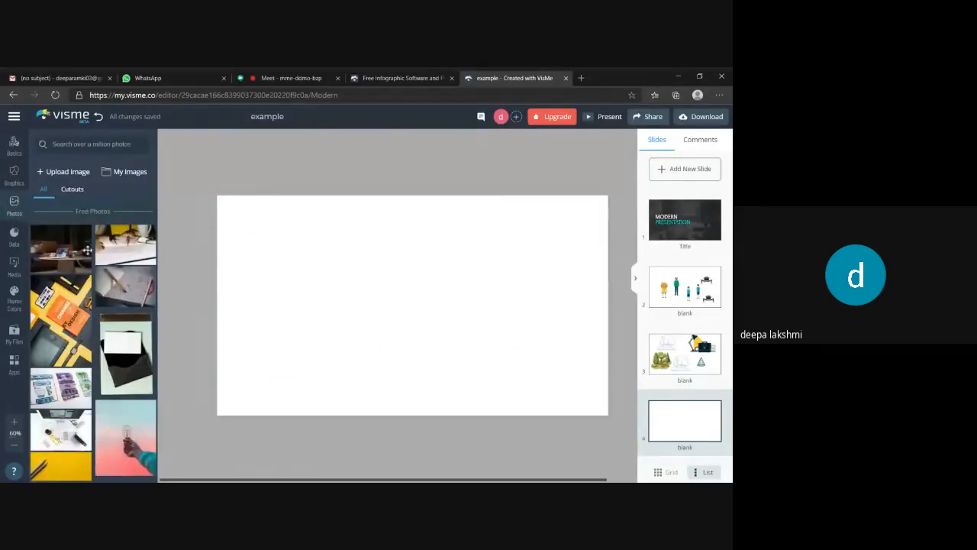
{"action": "mouse_move", "coordinate": [115, 399]}
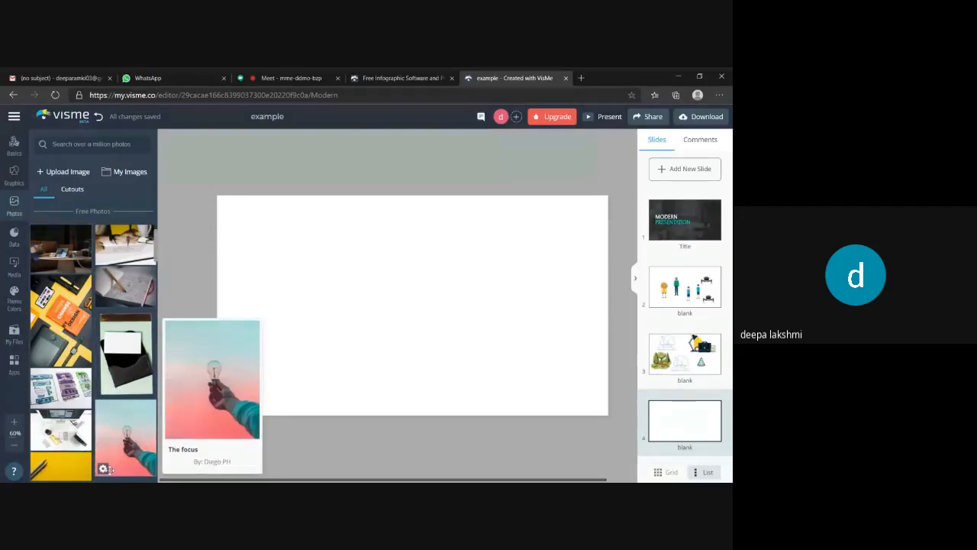
{"action": "left_click", "coordinate": [130, 173]}
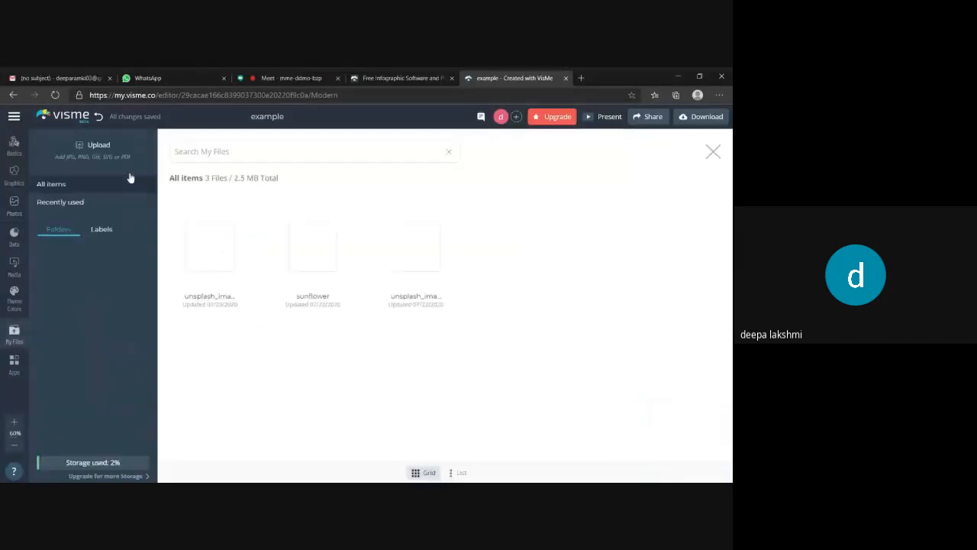
{"action": "mouse_move", "coordinate": [315, 294]}
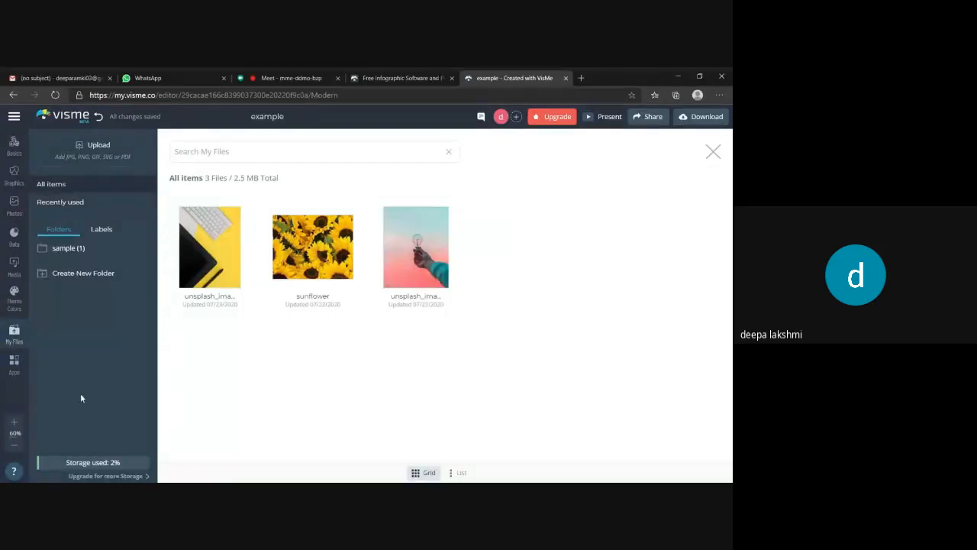
{"action": "left_click", "coordinate": [13, 300]}
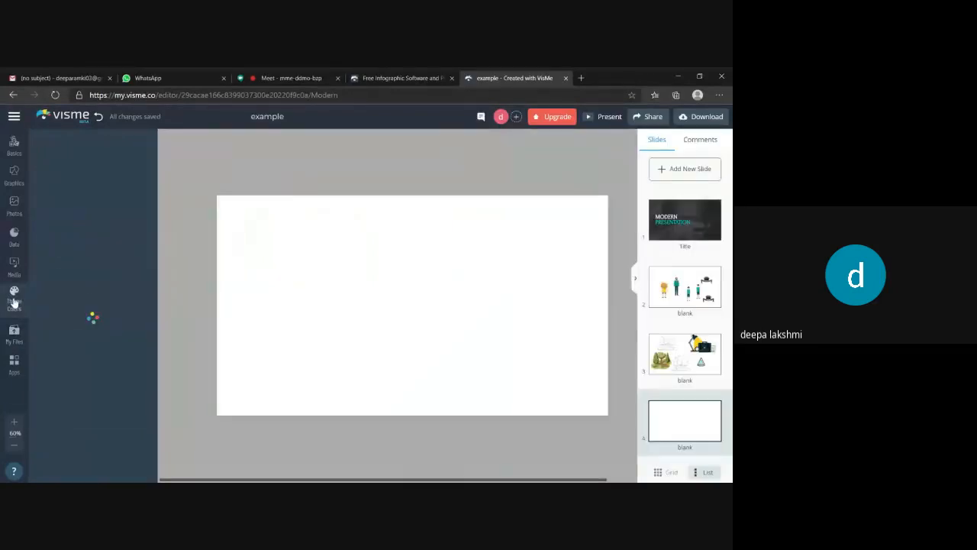
{"action": "left_click", "coordinate": [13, 205]}
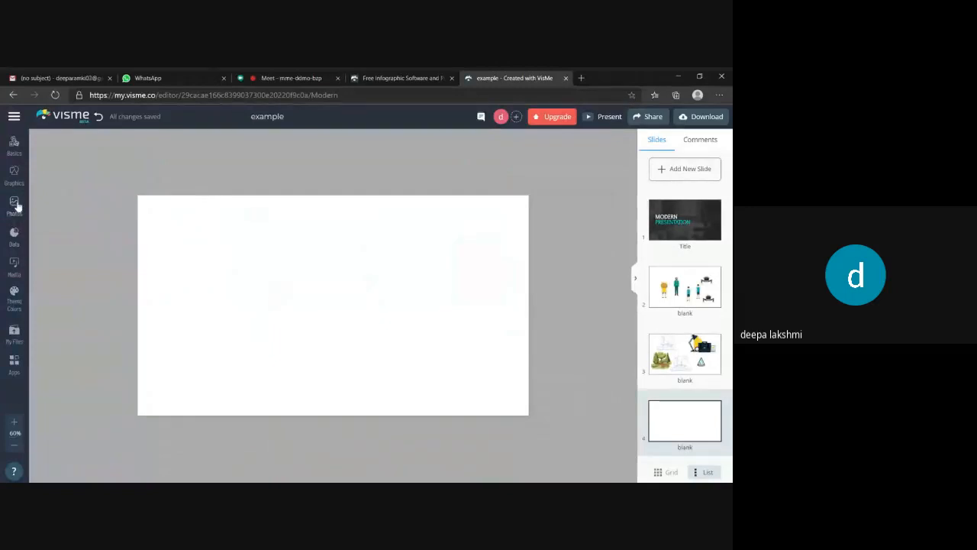
{"action": "left_click", "coordinate": [17, 206]}
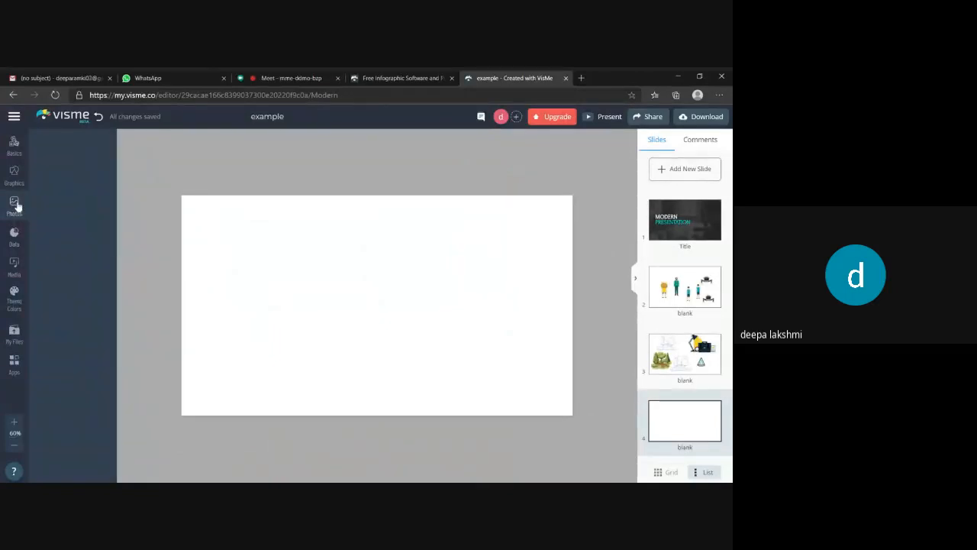
{"action": "left_click", "coordinate": [74, 189]}
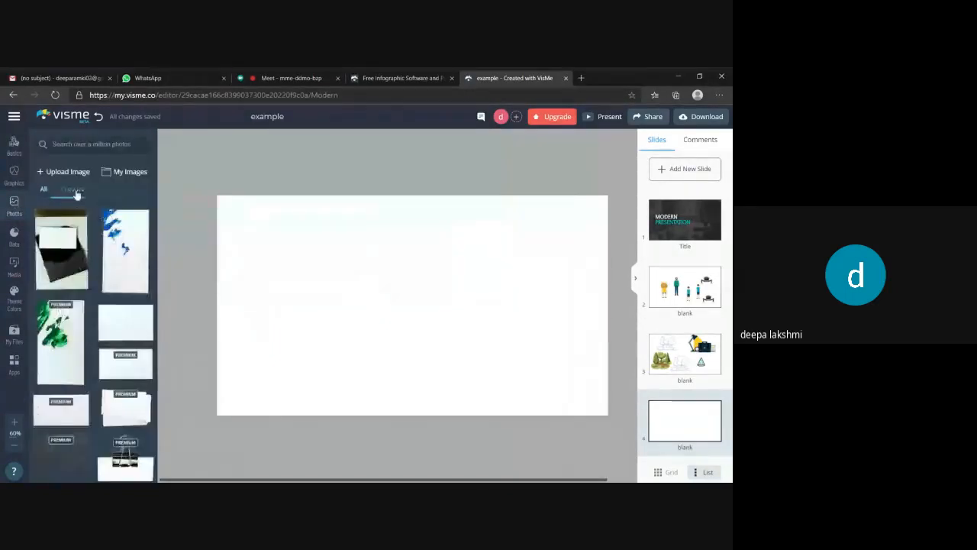
{"action": "mouse_move", "coordinate": [91, 359]}
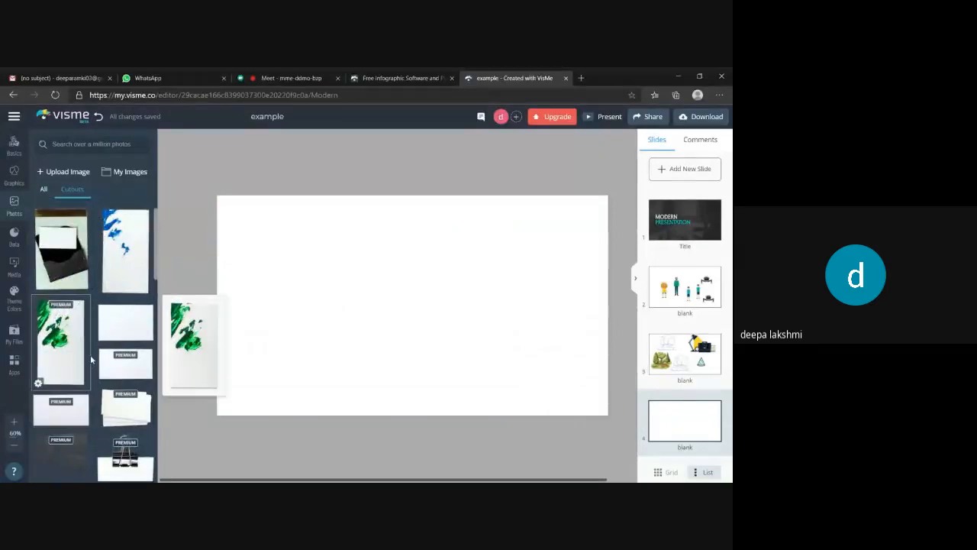
- Add the filled yellow ellipse flowchart shape to the blank fourth slide and select it
{"action": "left_click", "coordinate": [13, 238]}
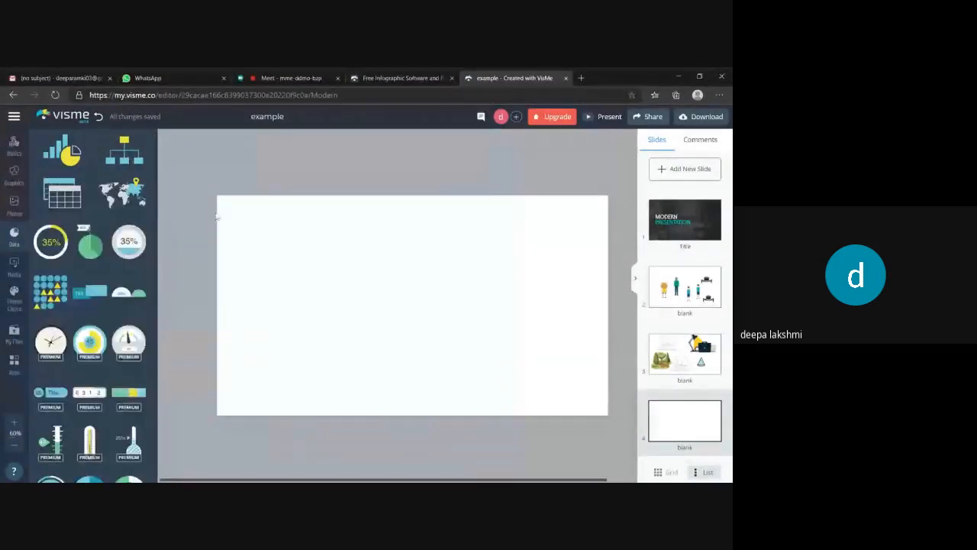
{"action": "mouse_move", "coordinate": [119, 149]}
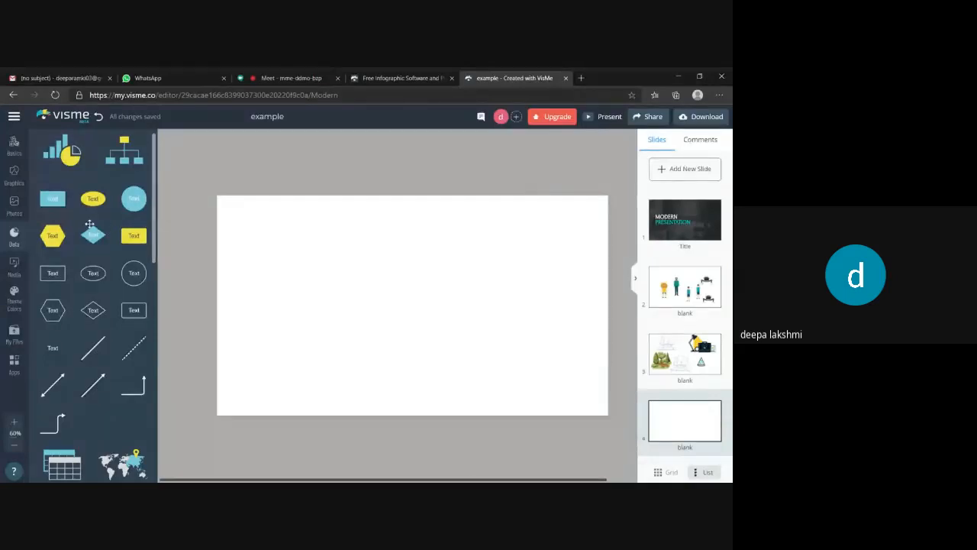
{"action": "left_click_drag", "start_coordinate": [92, 199], "coordinate": [306, 284]}
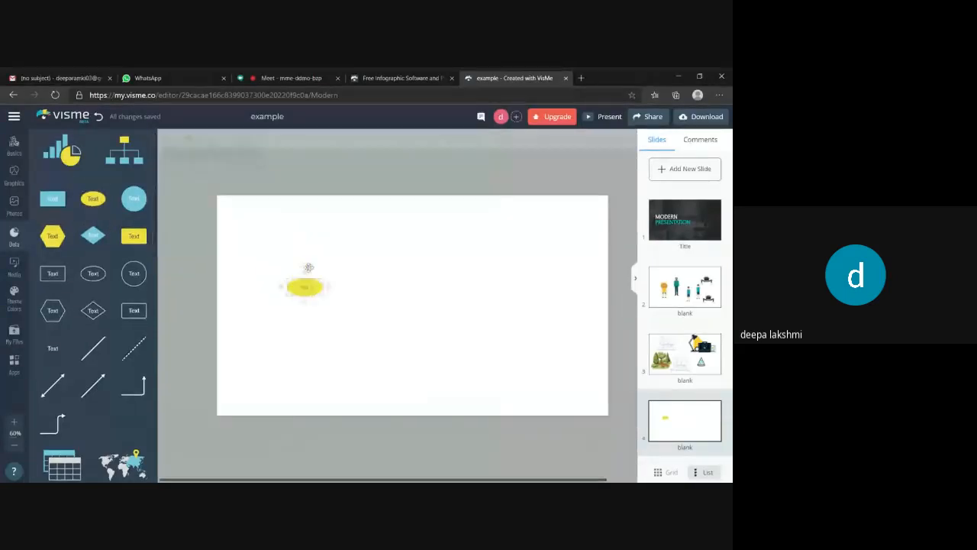
{"action": "left_click", "coordinate": [306, 285]}
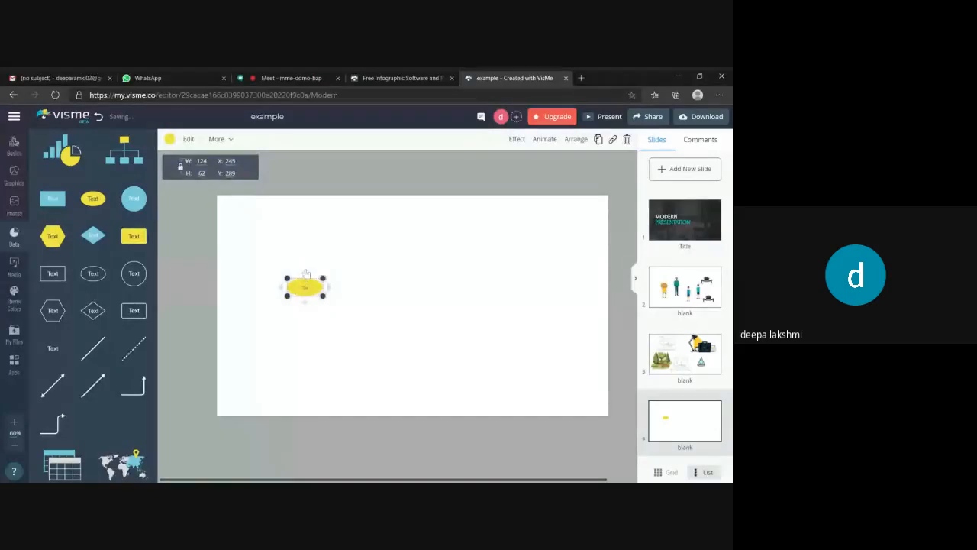
{"action": "left_click", "coordinate": [305, 273]}
{"action": "left_click", "coordinate": [309, 289]}
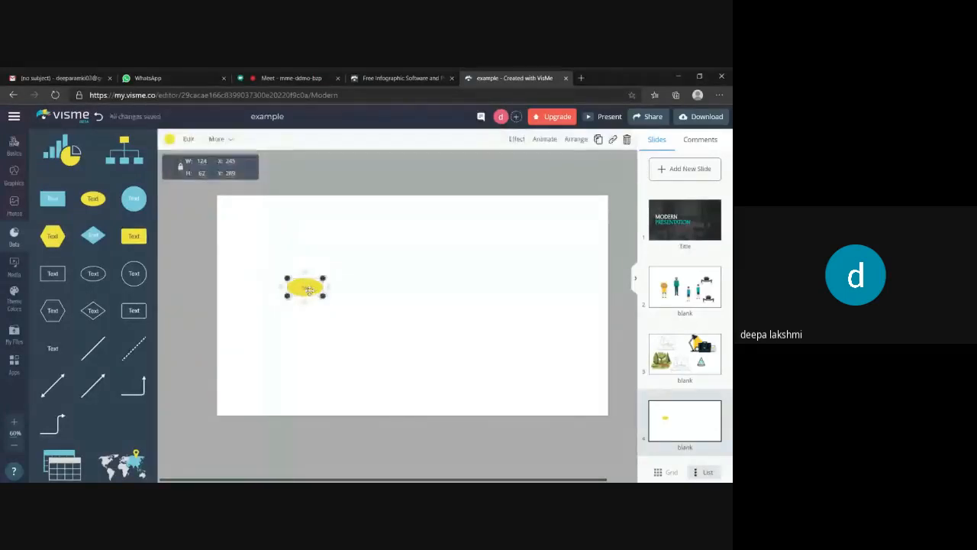
- Replace the yellow ellipse's text with "start" and move the shape to the upper middle of the slide
{"action": "right_click", "coordinate": [308, 289]}
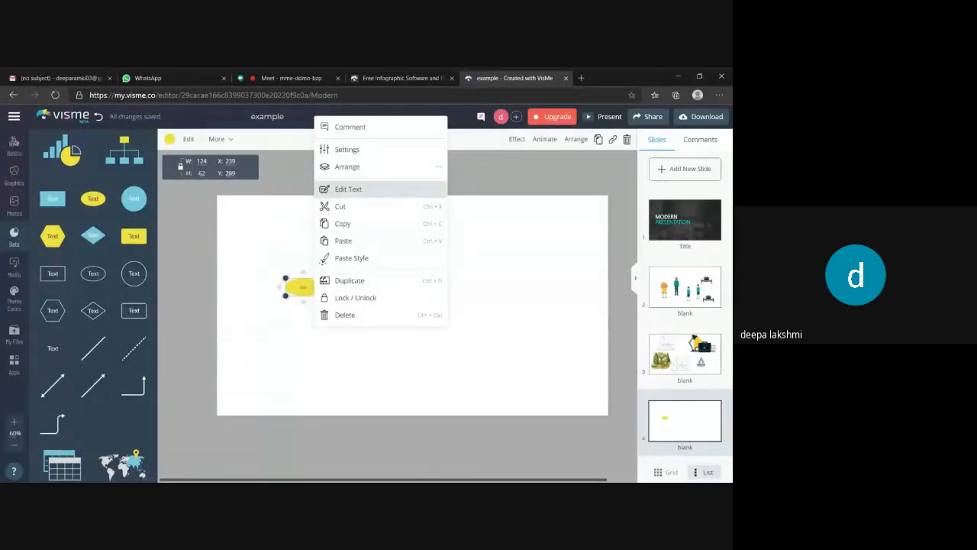
{"action": "left_click", "coordinate": [377, 196]}
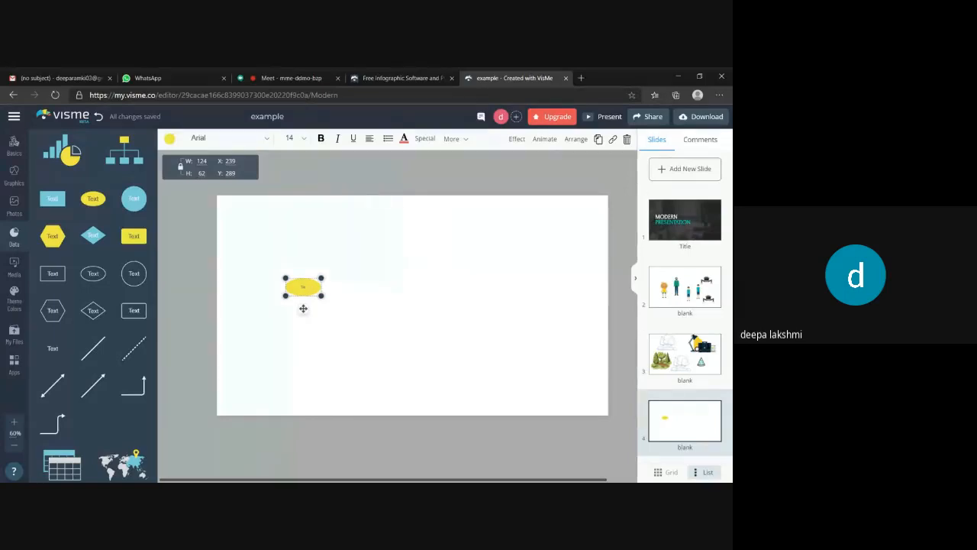
{"action": "key", "text": "BackSpace"}
{"action": "left_click", "coordinate": [403, 246]}
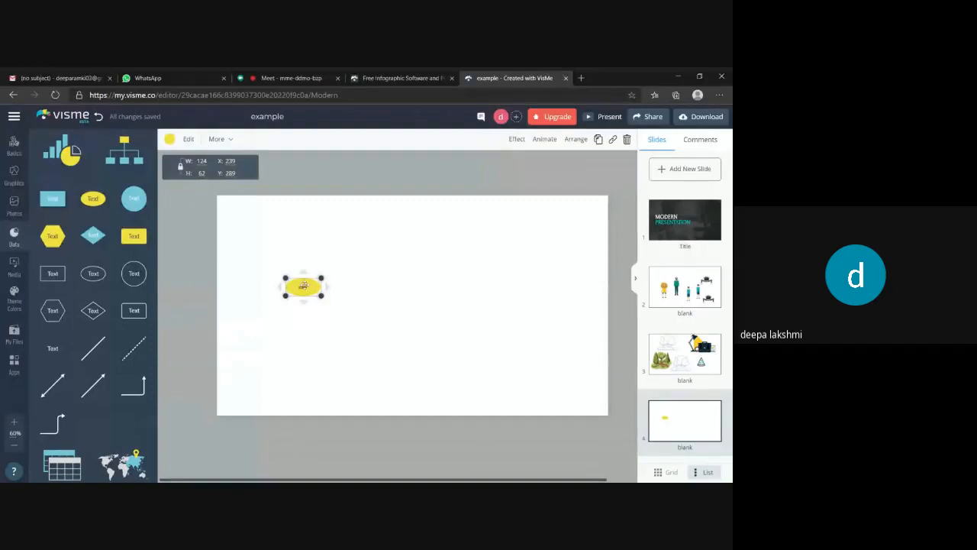
{"action": "left_click_drag", "start_coordinate": [298, 285], "coordinate": [390, 235]}
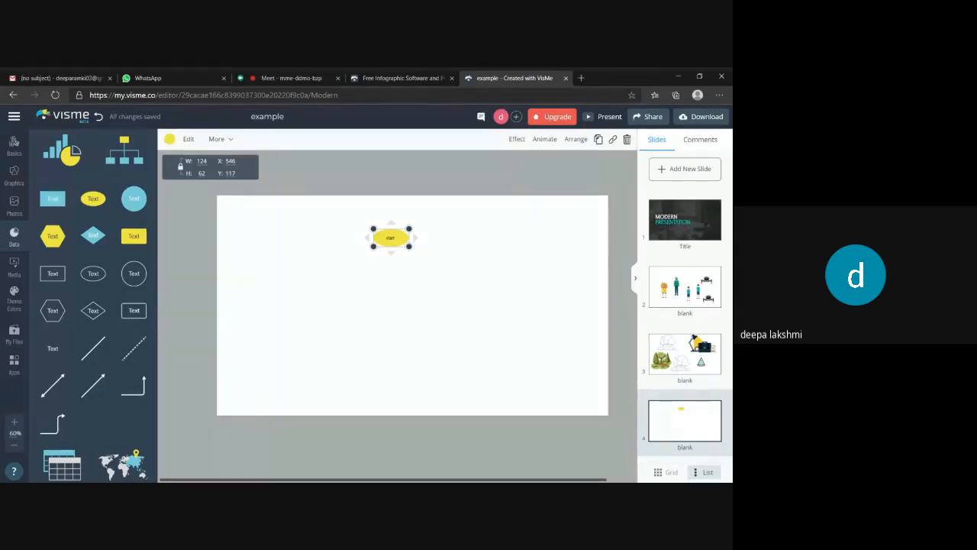
- Widen the letter spacing of the "start" text in the yellow ellipse on the fourth slide
{"action": "left_click", "coordinate": [232, 142]}
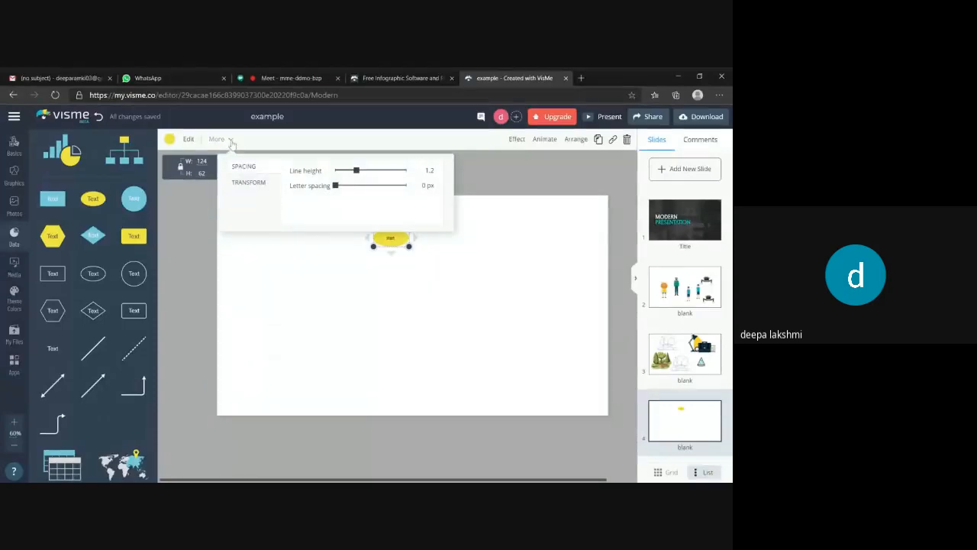
{"action": "left_click_drag", "start_coordinate": [356, 170], "coordinate": [348, 199]}
{"action": "left_click", "coordinate": [312, 268]}
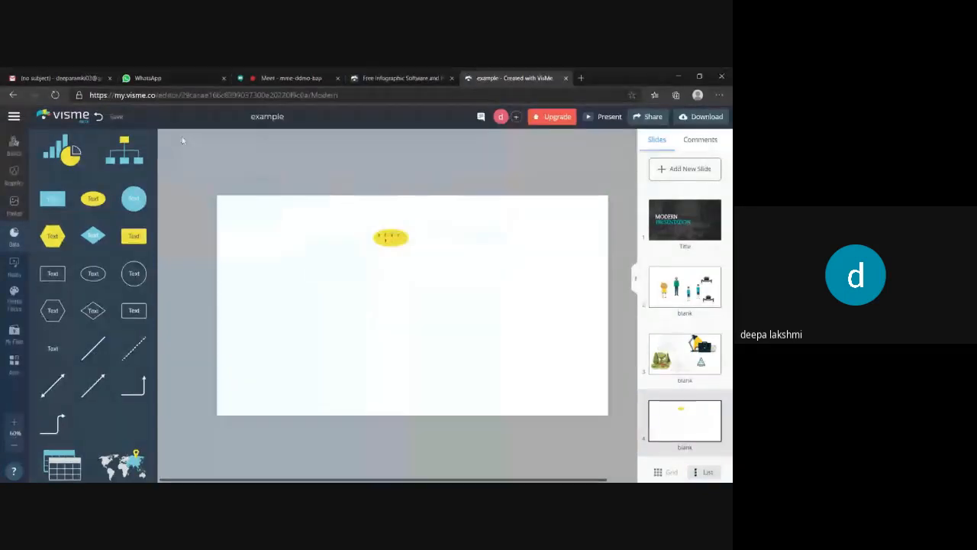
{"action": "left_click", "coordinate": [396, 241]}
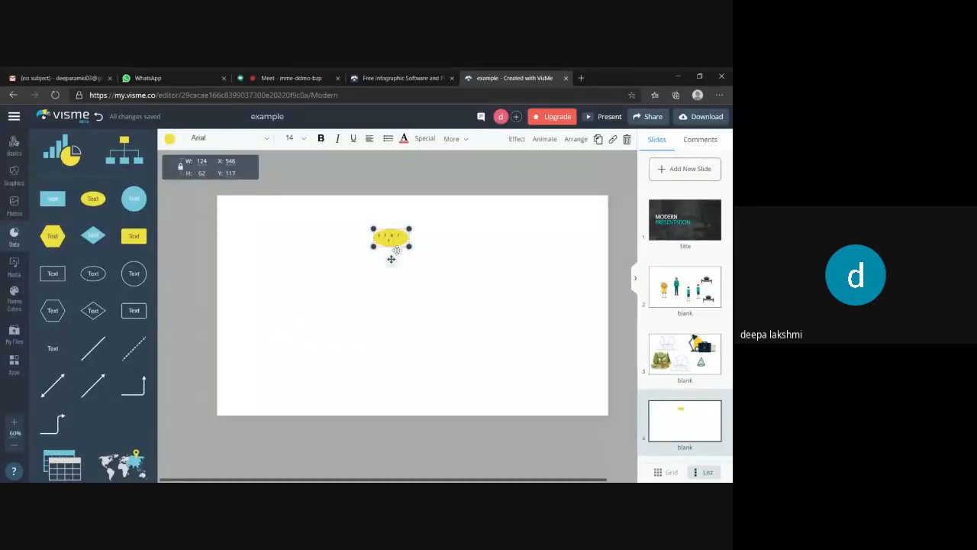
{"action": "left_click", "coordinate": [486, 224]}
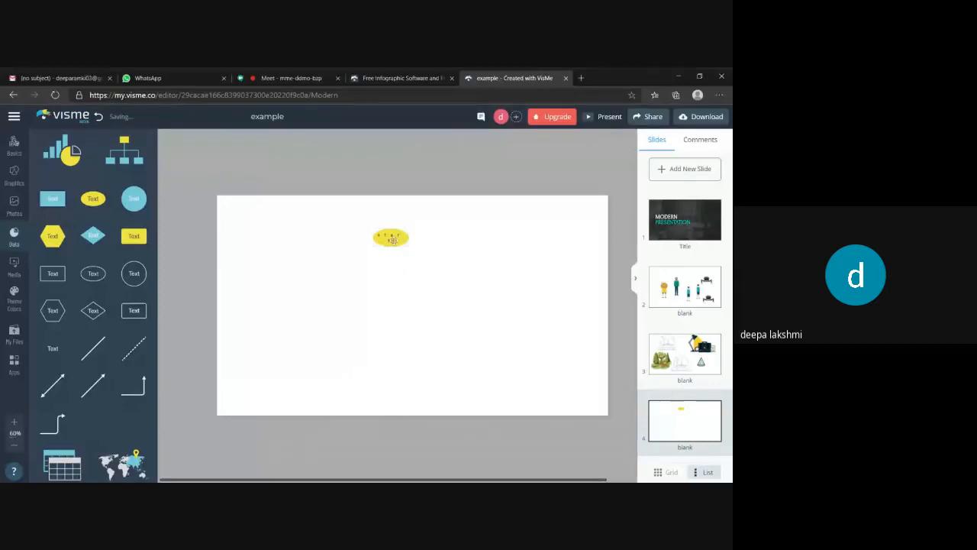
- Branch two connected yellow ellipses downward from the "start" ellipse
{"action": "left_click", "coordinate": [386, 240]}
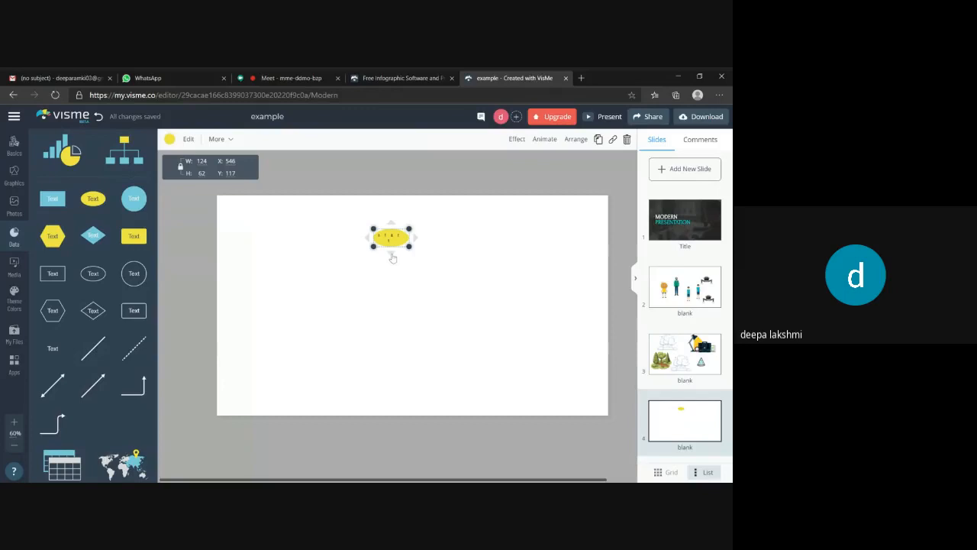
{"action": "left_click", "coordinate": [392, 255]}
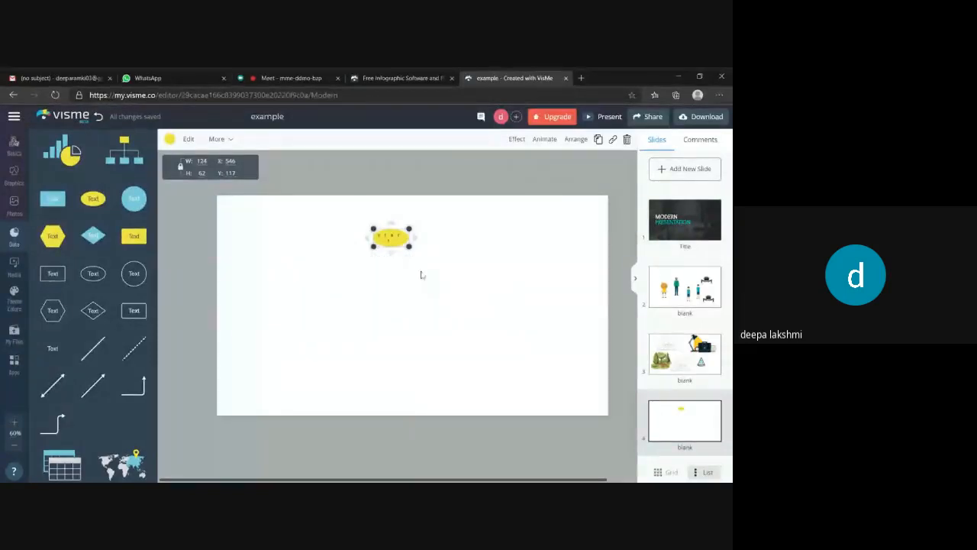
{"action": "mouse_move", "coordinate": [393, 258]}
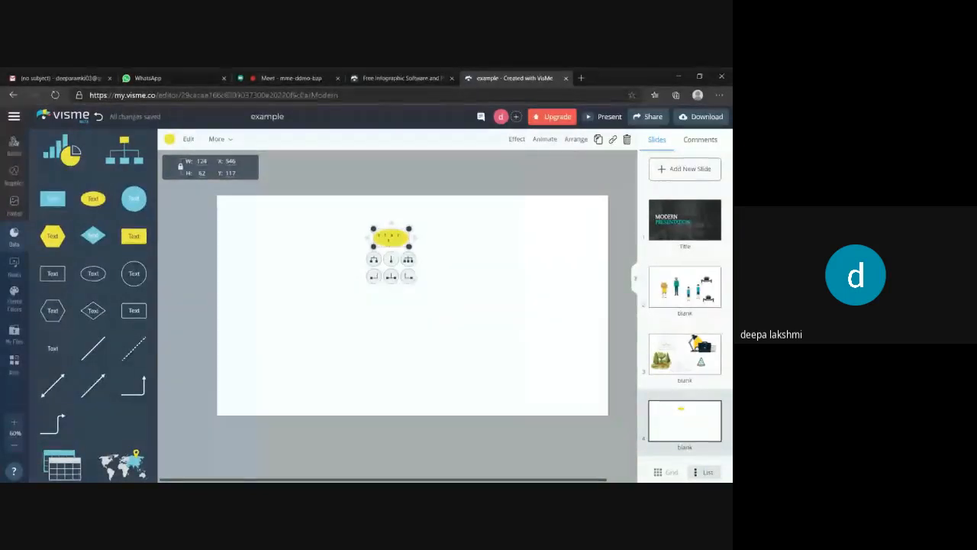
{"action": "left_click", "coordinate": [374, 260]}
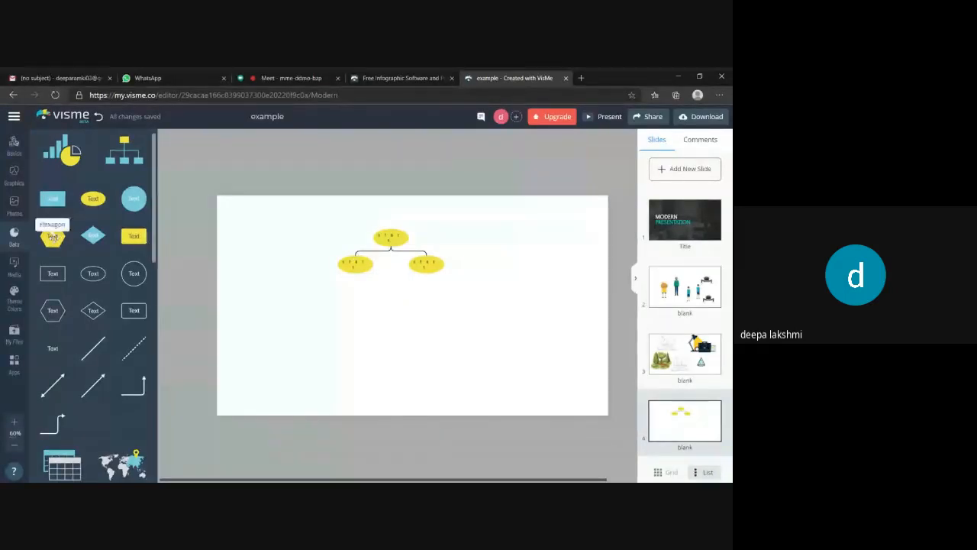
- Add a filled yellow hexagon below the ellipses and branch three connected hexagons upward from it
{"action": "left_click_drag", "start_coordinate": [52, 237], "coordinate": [401, 322]}
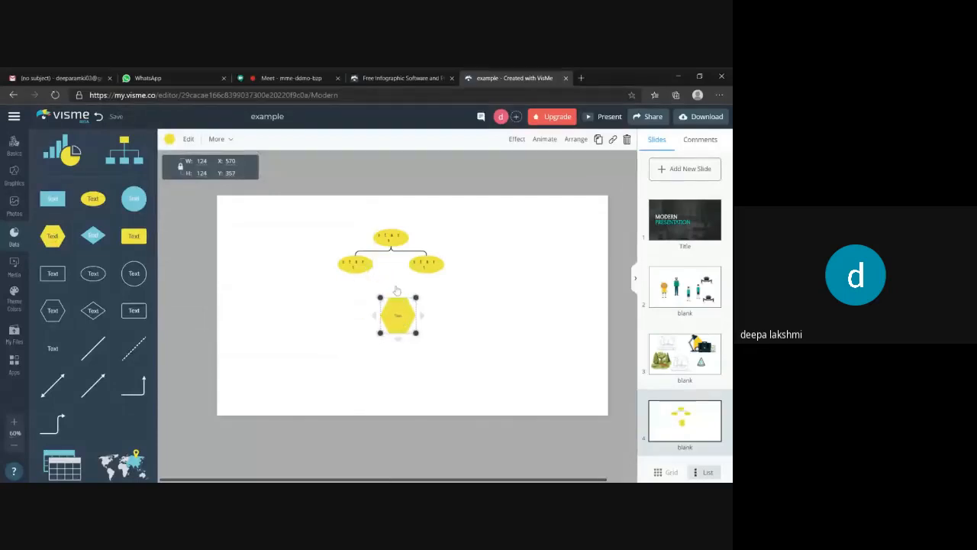
{"action": "left_click", "coordinate": [398, 295]}
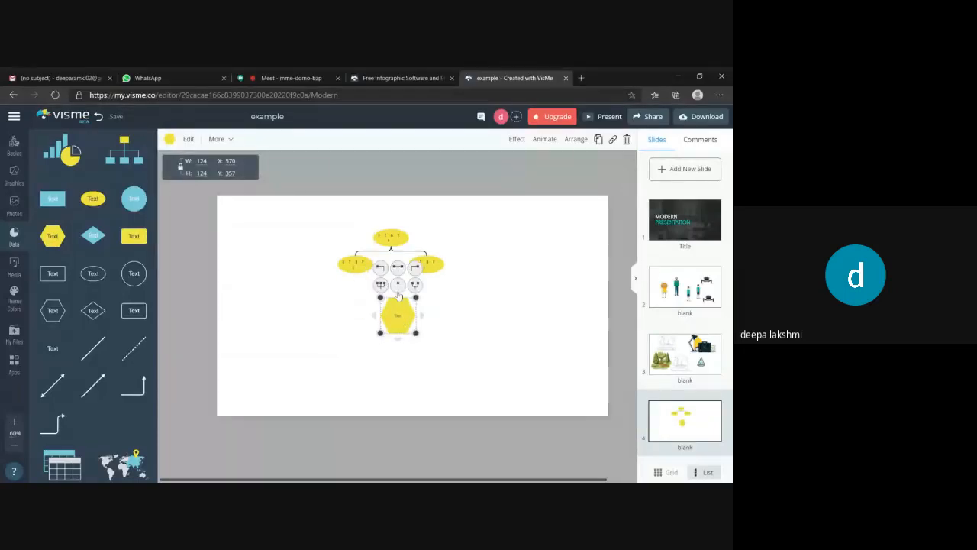
{"action": "left_click", "coordinate": [377, 289]}
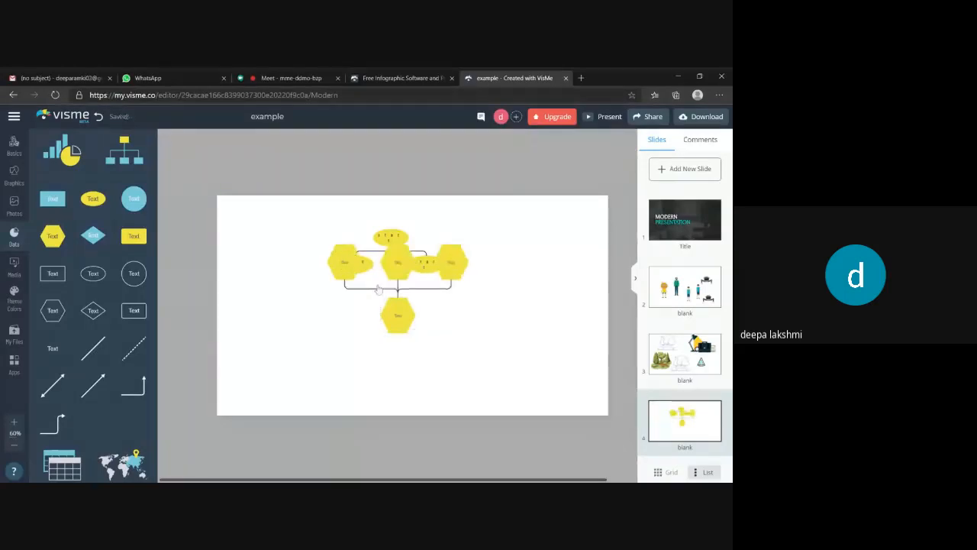
- Move the three branched hexagons below the ellipses, to about X 246 Y 358, X 1008 Y 414 and X 422 Y 431
{"action": "left_click", "coordinate": [399, 311]}
{"action": "left_click", "coordinate": [399, 358]}
{"action": "left_click_drag", "start_coordinate": [397, 276], "coordinate": [306, 330]}
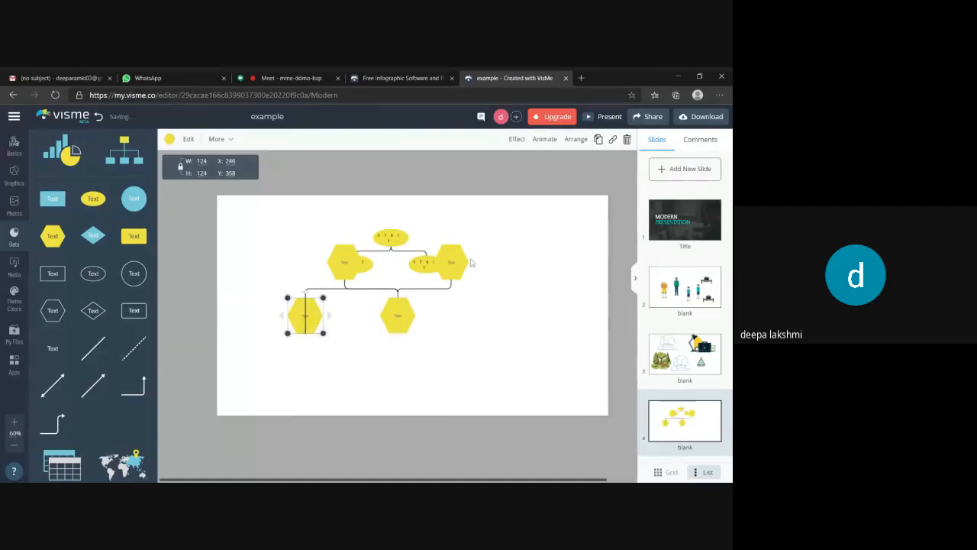
{"action": "left_click_drag", "start_coordinate": [451, 262], "coordinate": [530, 329]}
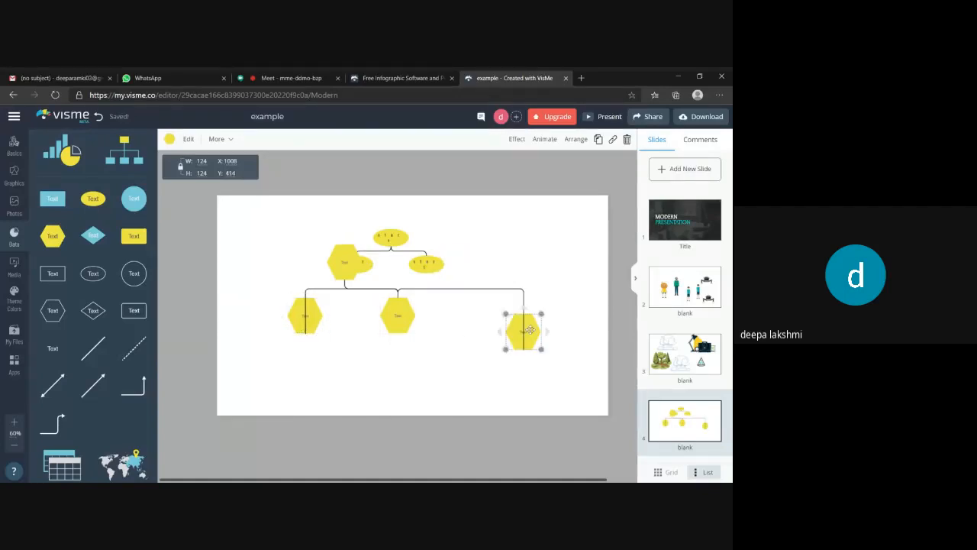
{"action": "left_click_drag", "start_coordinate": [341, 261], "coordinate": [357, 328]}
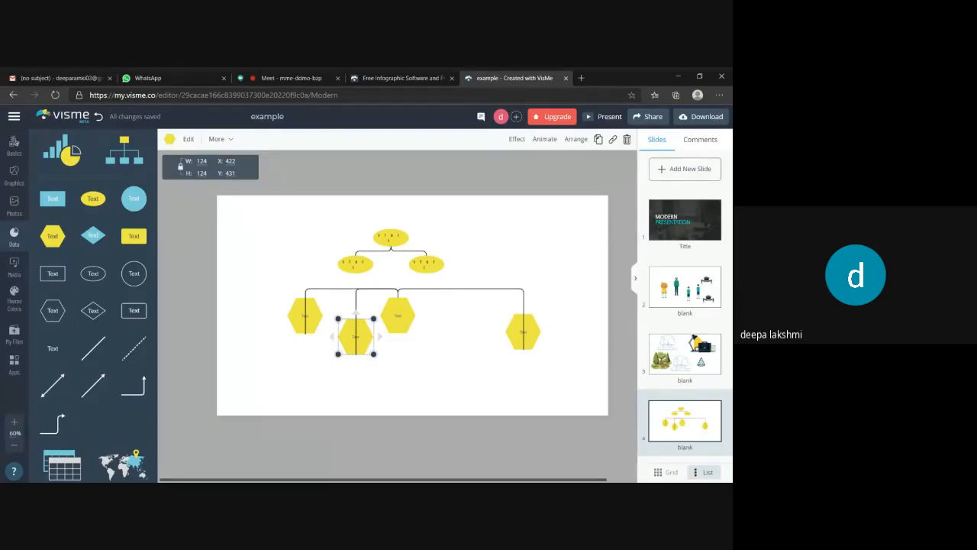
- Insert a bar chart over the flowchart and delete it again
{"action": "left_click", "coordinate": [60, 157]}
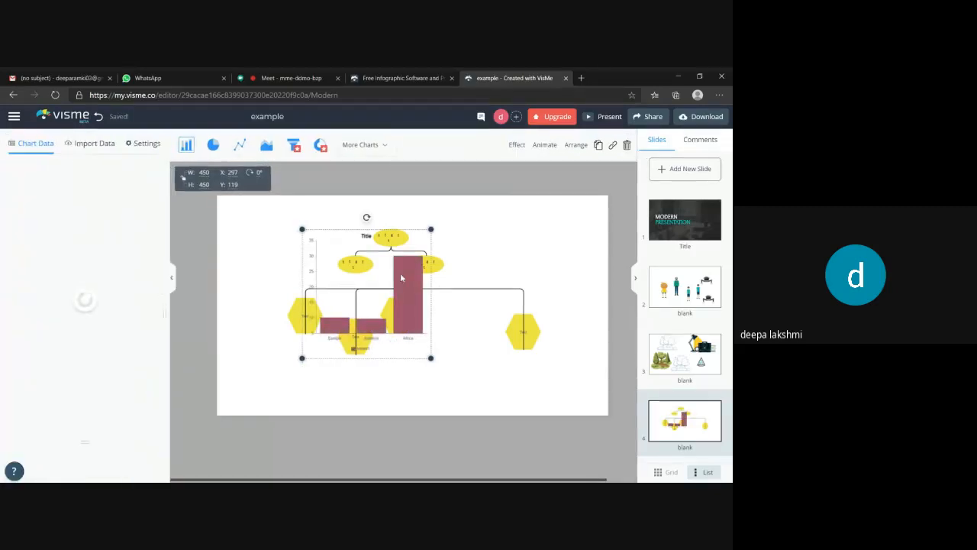
{"action": "key", "text": "Delete"}
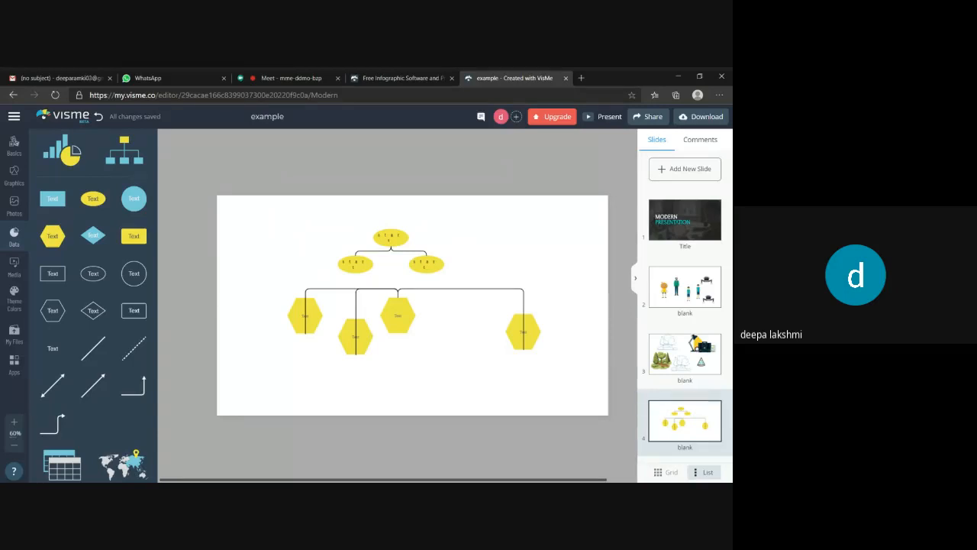
- Browse the map library's countries, preview the Finland map and check the available region maps
{"action": "left_click", "coordinate": [13, 237]}
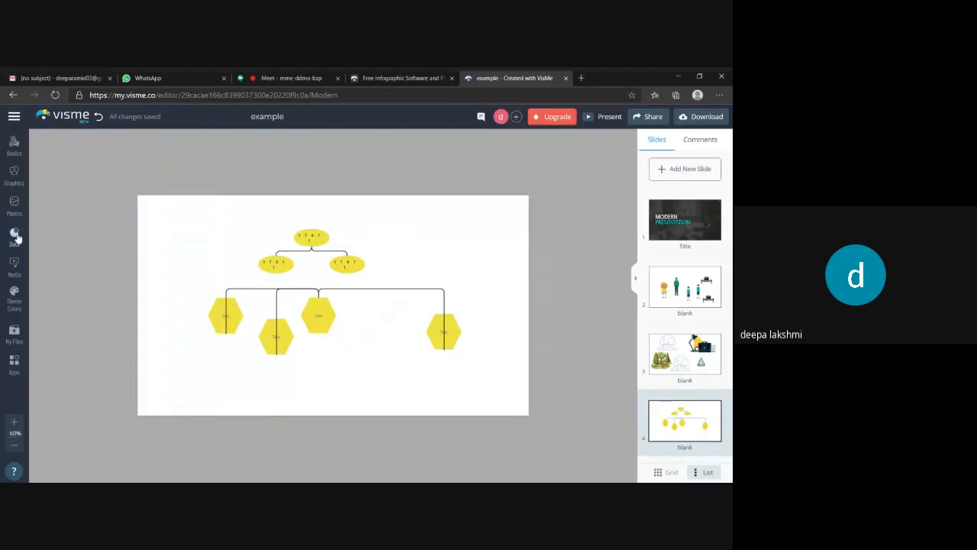
{"action": "left_click", "coordinate": [17, 237]}
{"action": "left_click", "coordinate": [17, 238]}
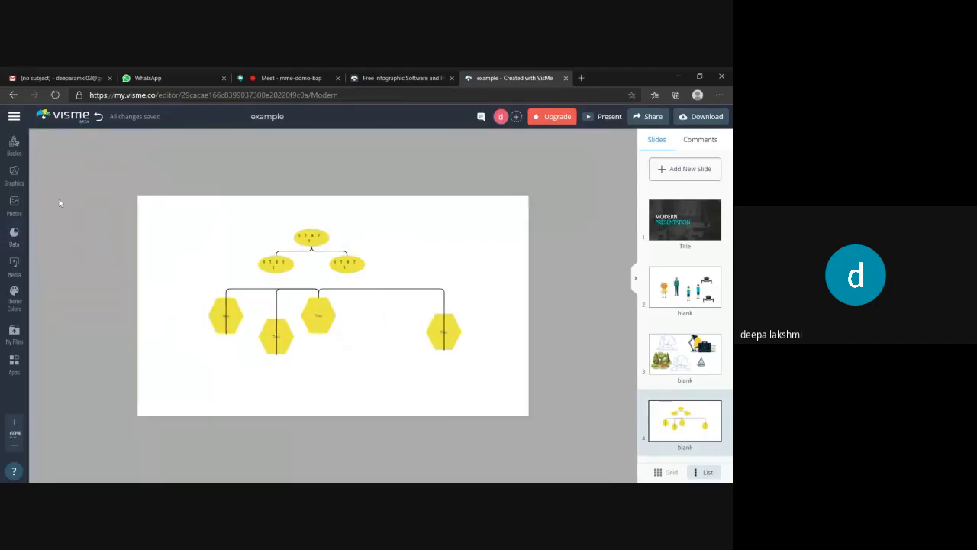
{"action": "left_click", "coordinate": [16, 237]}
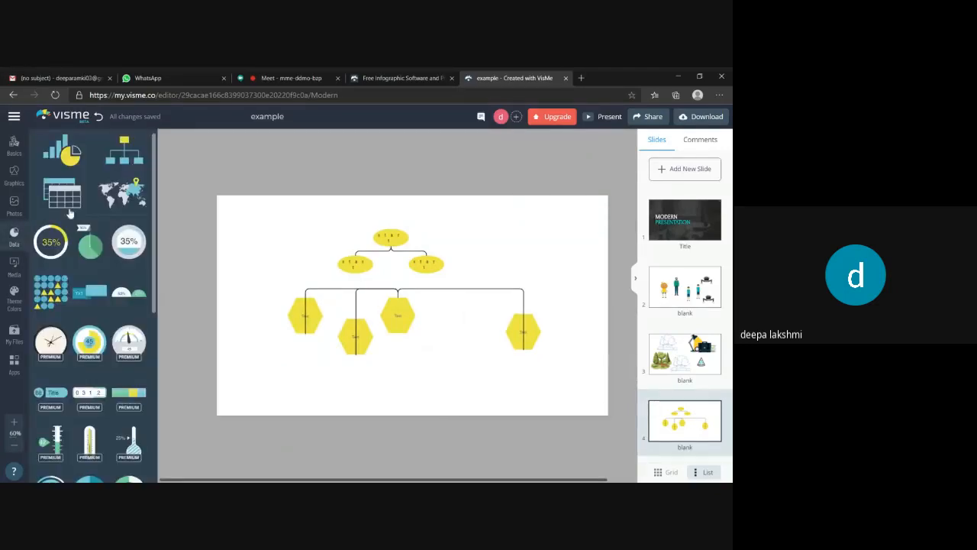
{"action": "left_click", "coordinate": [133, 197]}
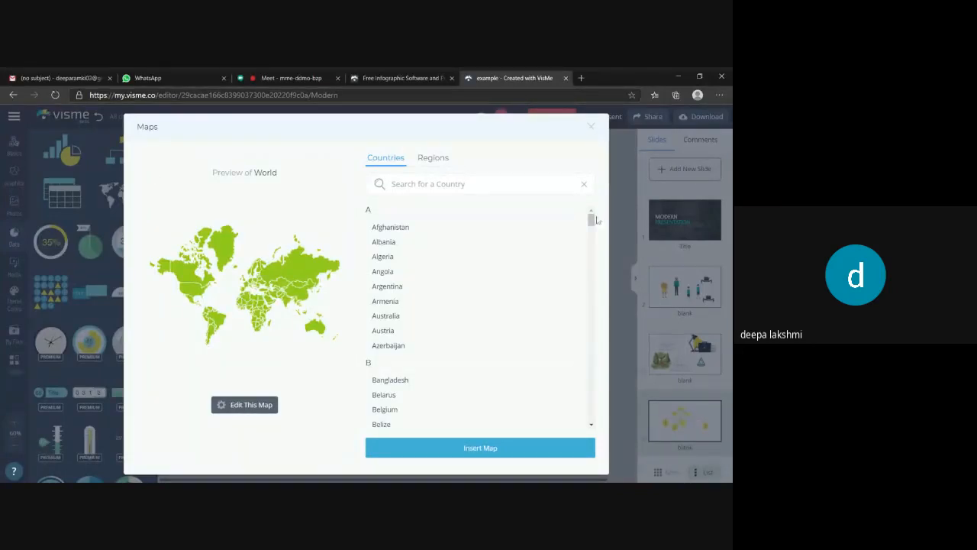
{"action": "left_click_drag", "start_coordinate": [596, 220], "coordinate": [600, 277]}
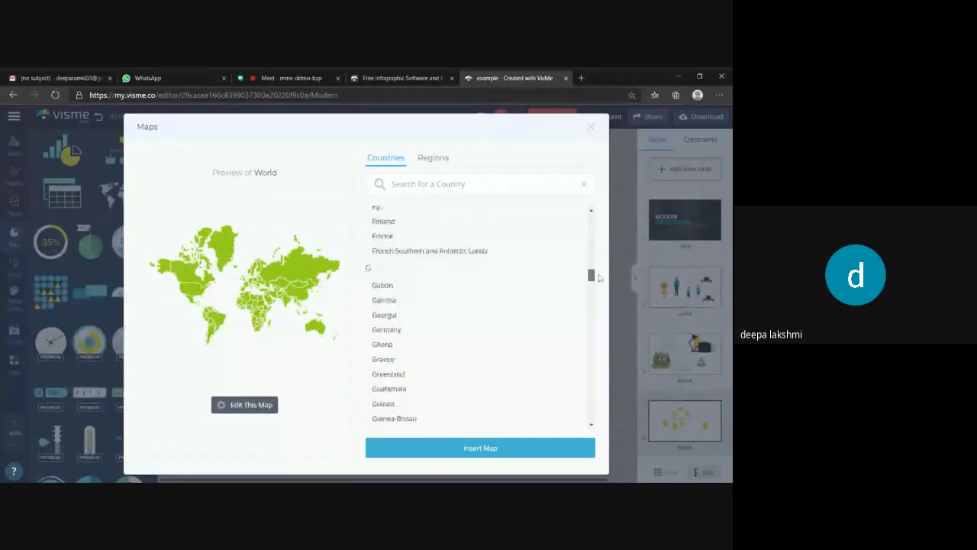
{"action": "scroll", "coordinate": [502, 298], "scroll_direction": "up", "scroll_amount": 2}
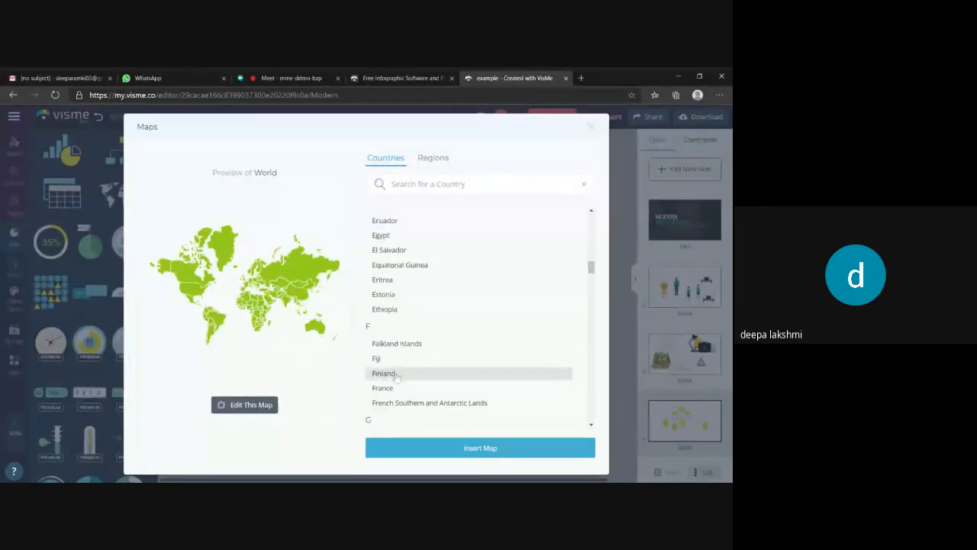
{"action": "left_click", "coordinate": [396, 377]}
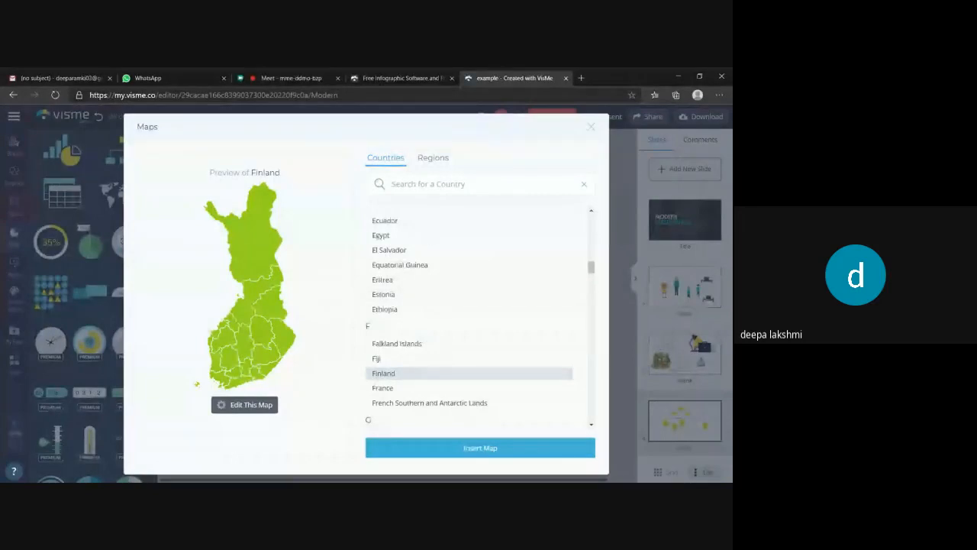
{"action": "left_click", "coordinate": [435, 158]}
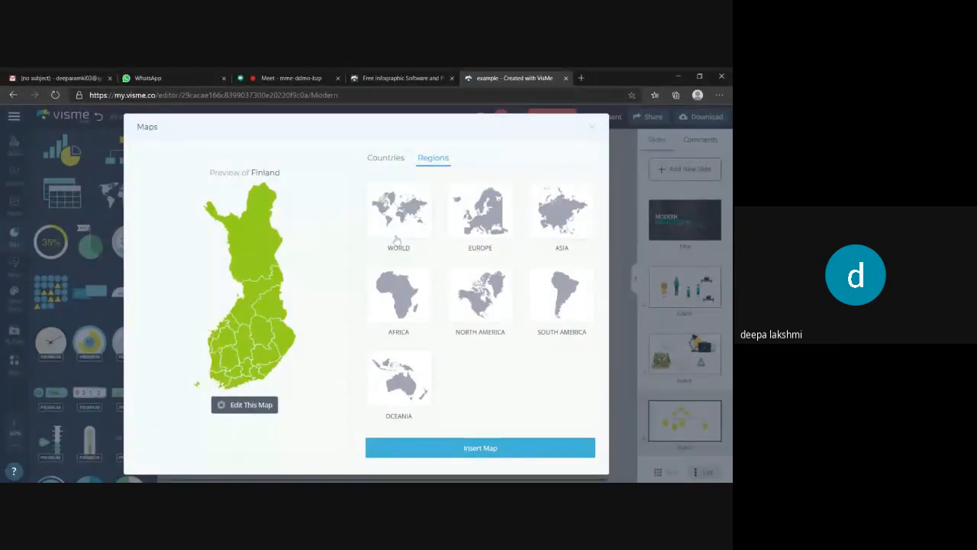
{"action": "left_click", "coordinate": [385, 160]}
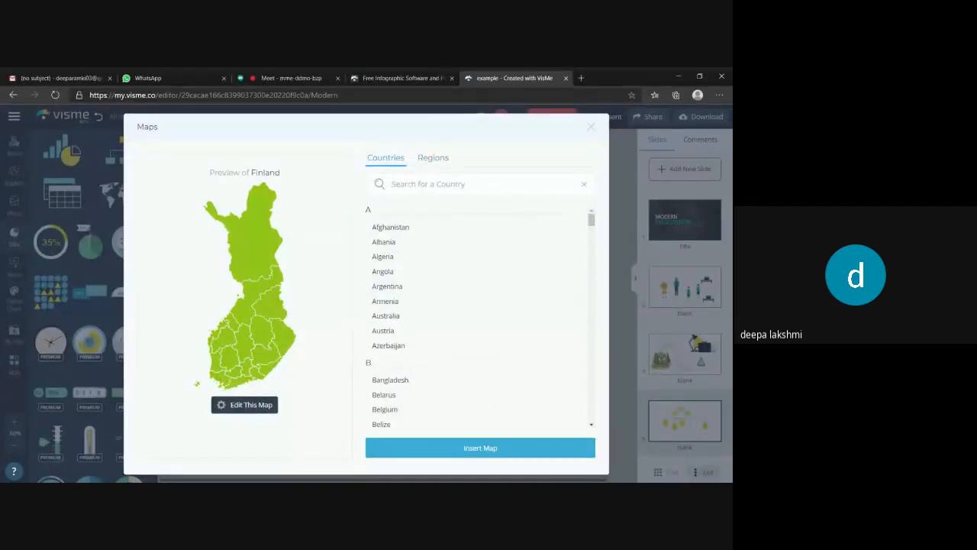
- Edit the Finland map's data by hiding and reshowing Southern Savonia and setting its color to white
{"action": "left_click", "coordinate": [259, 405]}
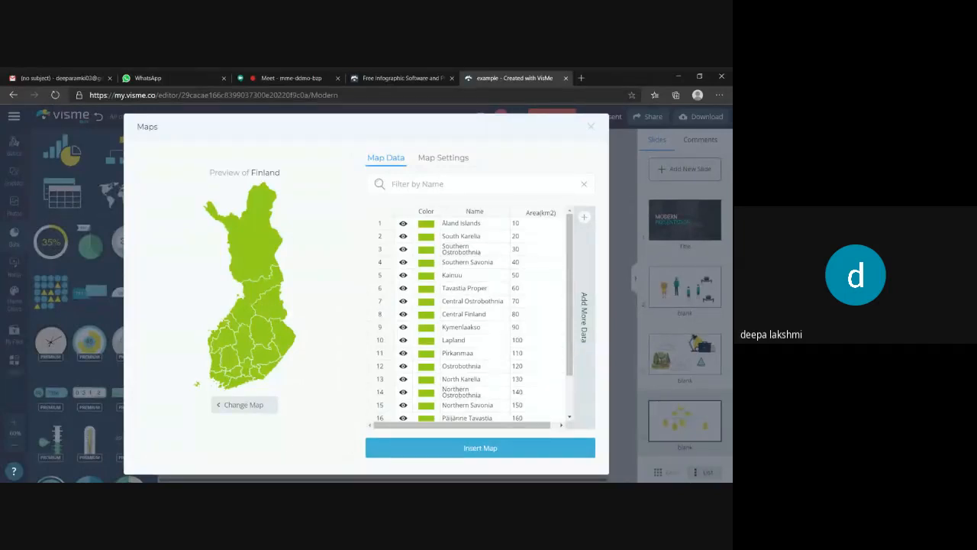
{"action": "left_click", "coordinate": [403, 262]}
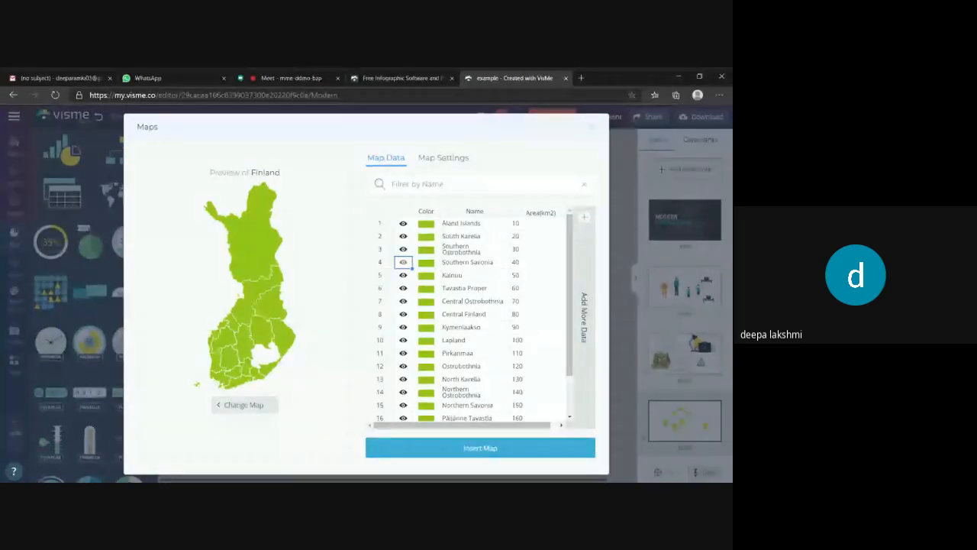
{"action": "left_click", "coordinate": [403, 262]}
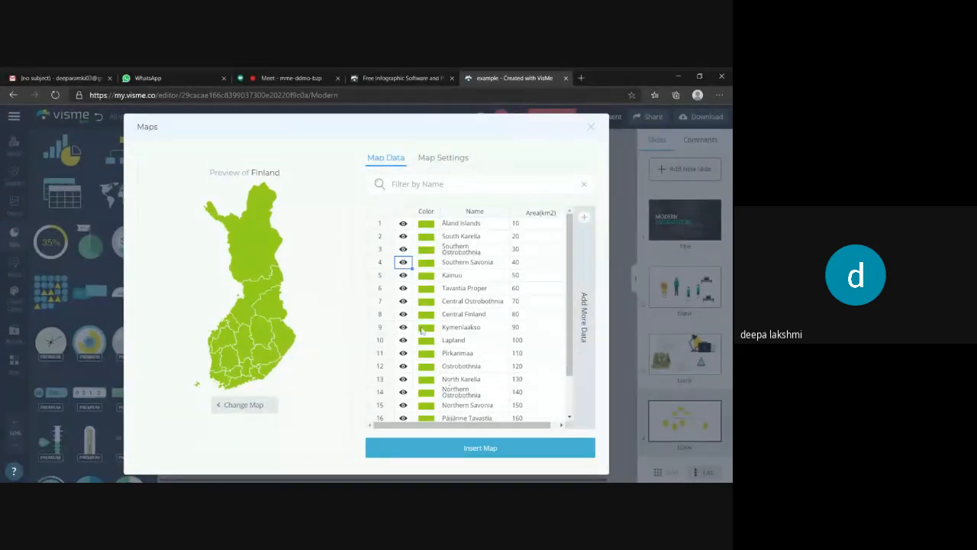
{"action": "left_click", "coordinate": [427, 263]}
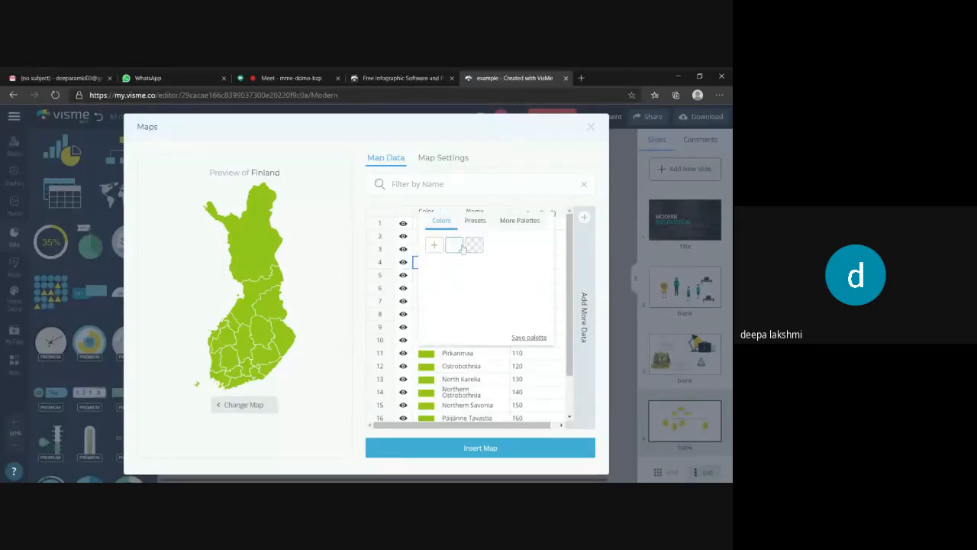
{"action": "left_click", "coordinate": [454, 245]}
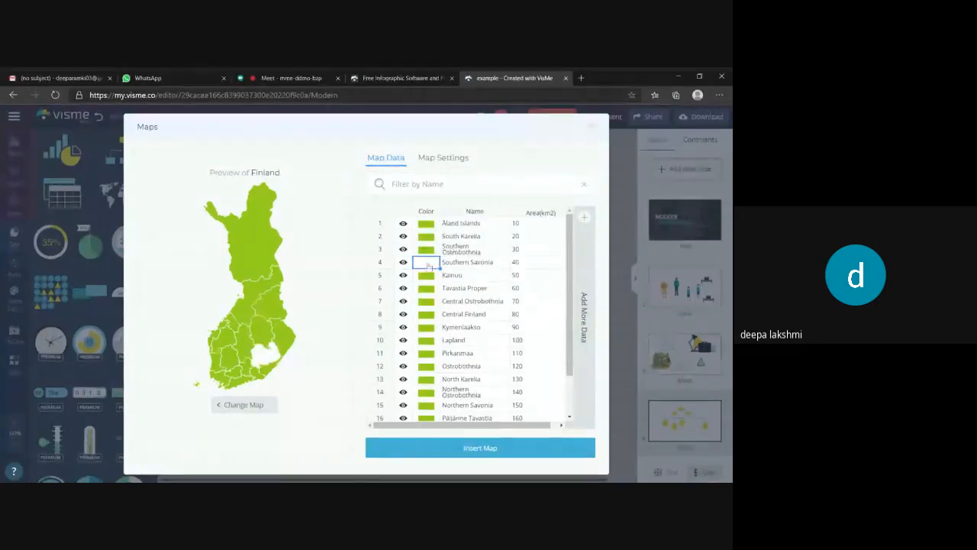
- Check the additional color palettes for Southern Savonia and close the Maps dialog without inserting the map
{"action": "left_click", "coordinate": [428, 264]}
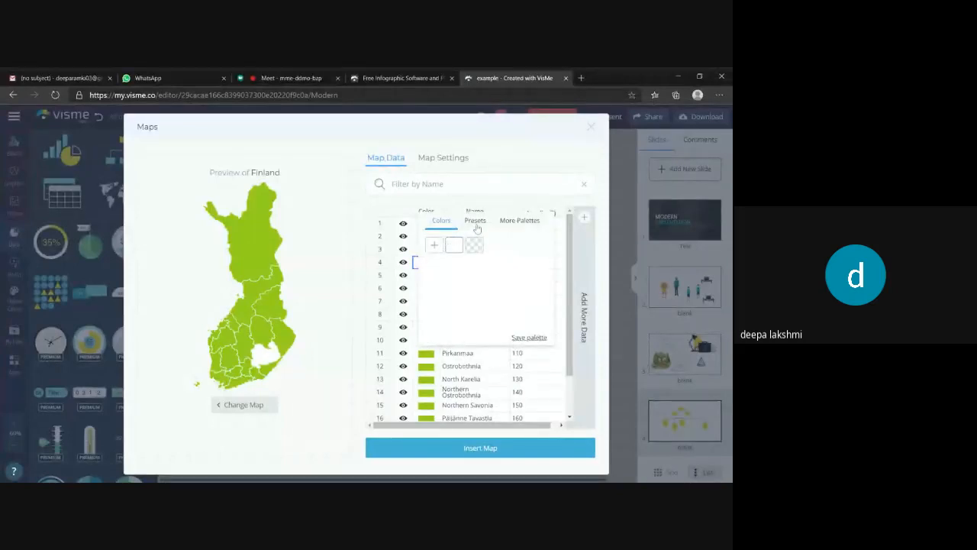
{"action": "left_click", "coordinate": [527, 222]}
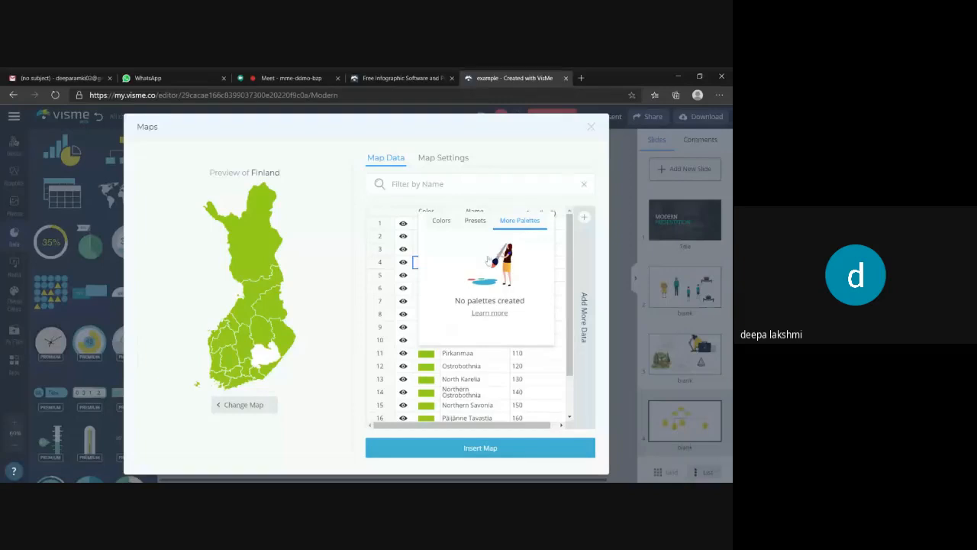
{"action": "left_click", "coordinate": [313, 242]}
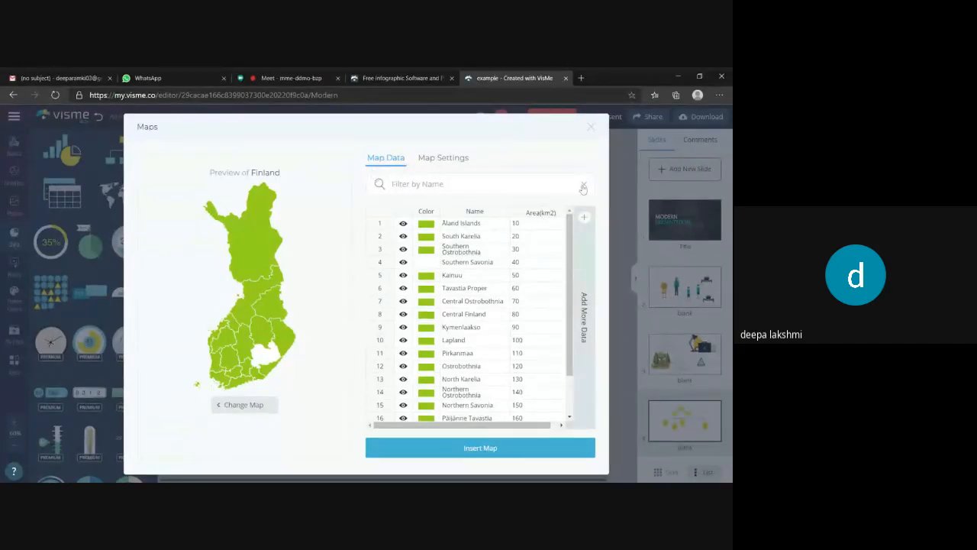
{"action": "left_click", "coordinate": [590, 128]}
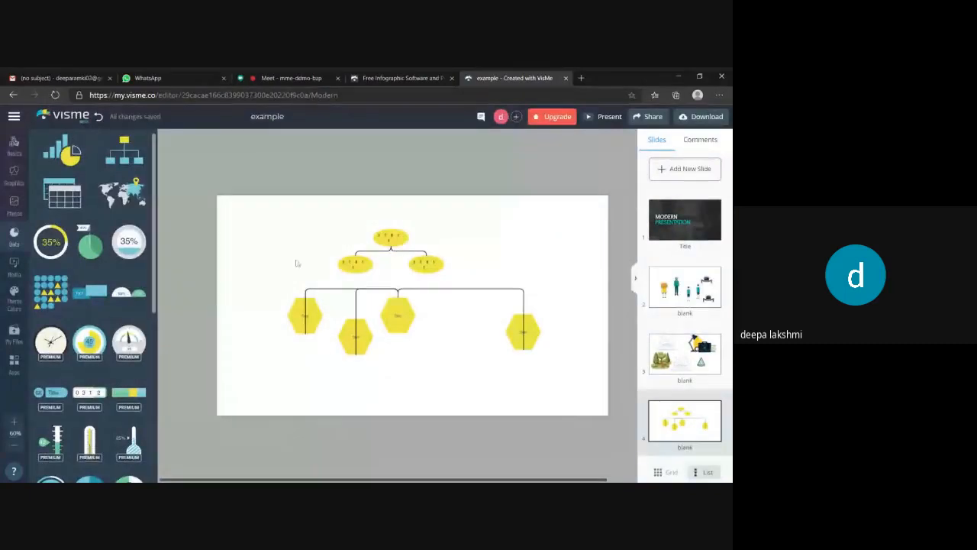
- Add a blank slide after the flowchart slide and close the slide template library
{"action": "left_click", "coordinate": [701, 171]}
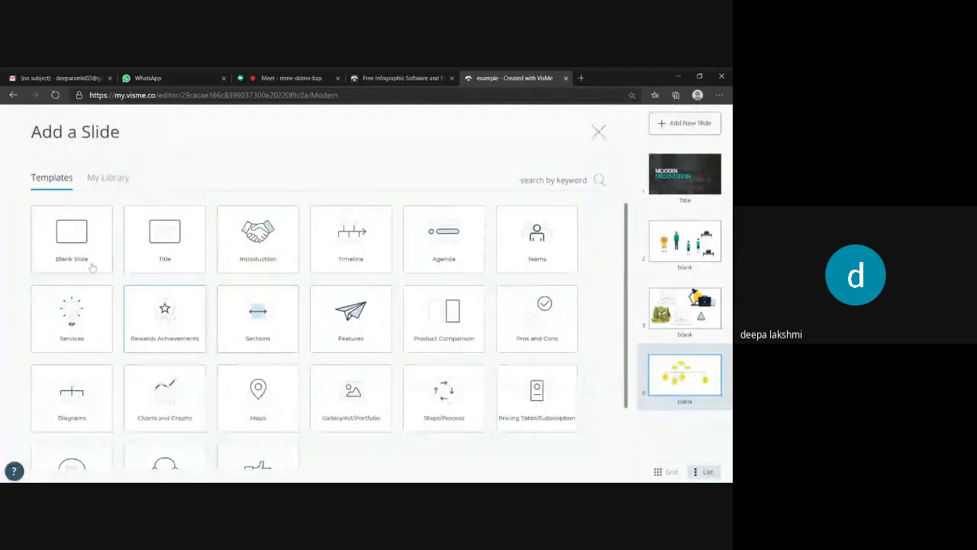
{"action": "left_click", "coordinate": [67, 241]}
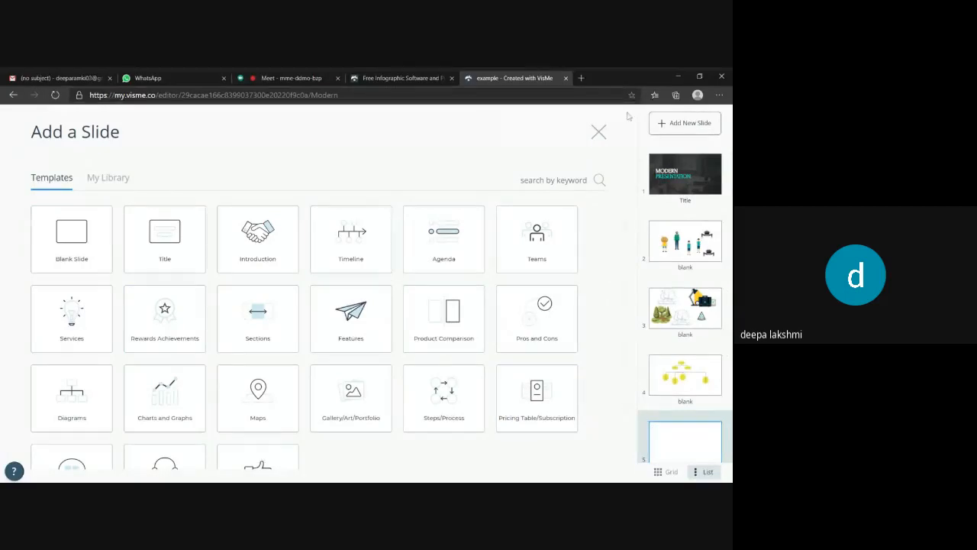
{"action": "left_click", "coordinate": [598, 133]}
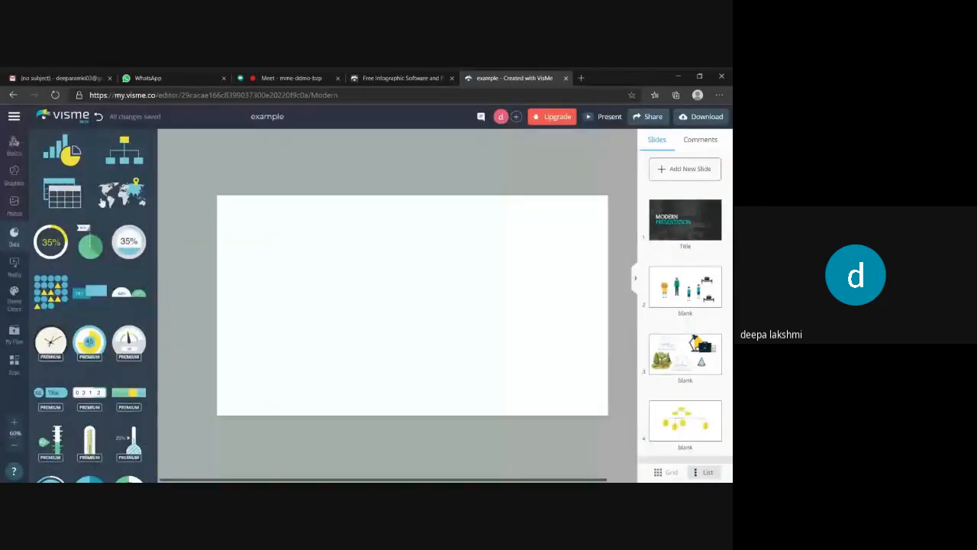
- Choose the Algeria map from the country maps and set the color of Mila to orange-red in its data
{"action": "left_click", "coordinate": [122, 193]}
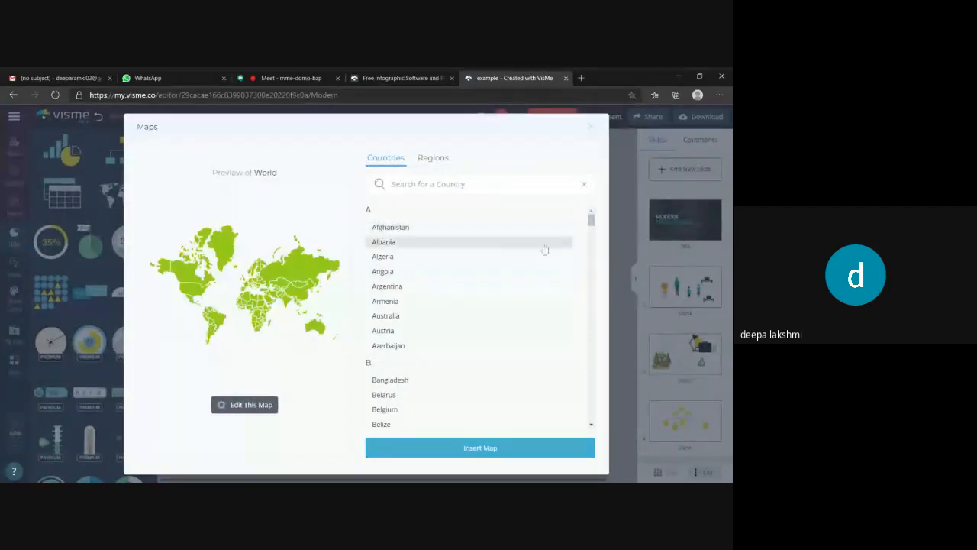
{"action": "left_click", "coordinate": [461, 262]}
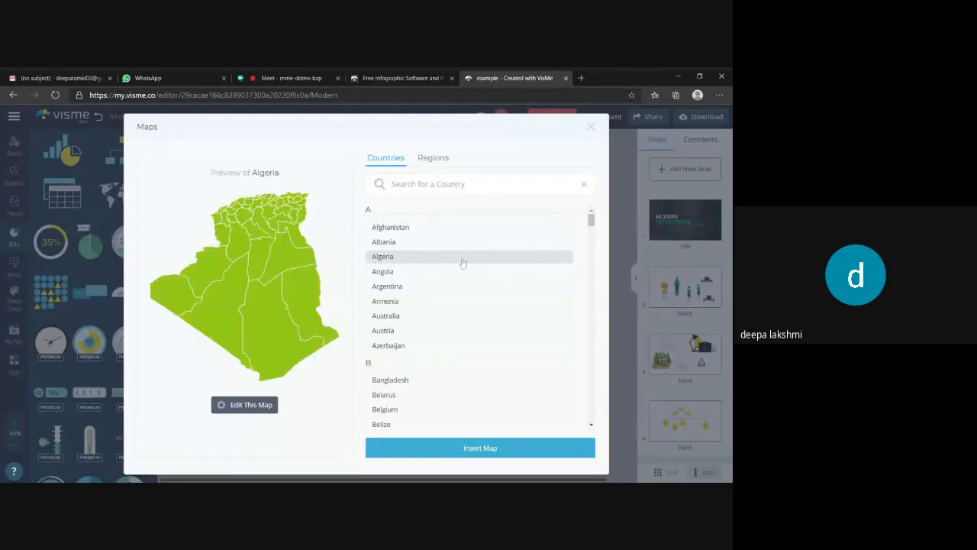
{"action": "left_click", "coordinate": [235, 405]}
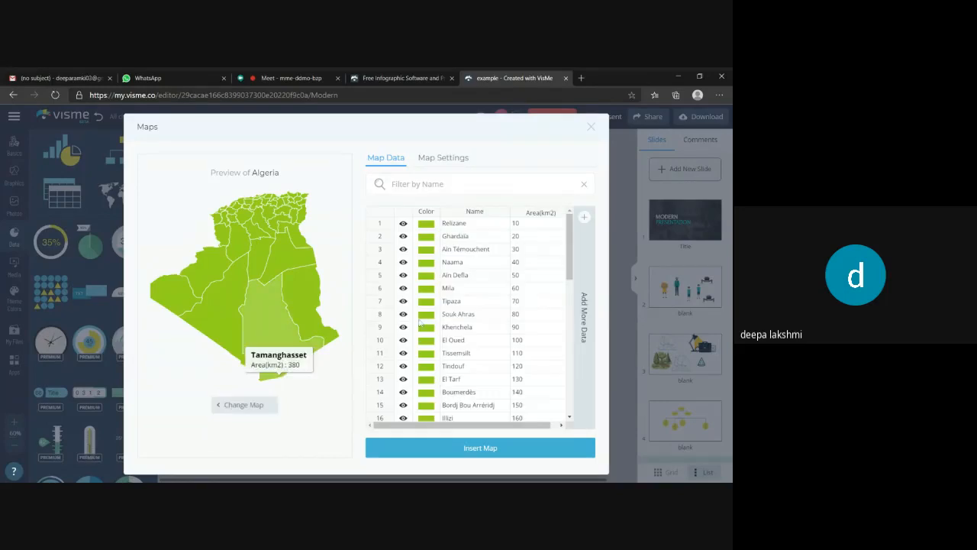
{"action": "left_click", "coordinate": [431, 292]}
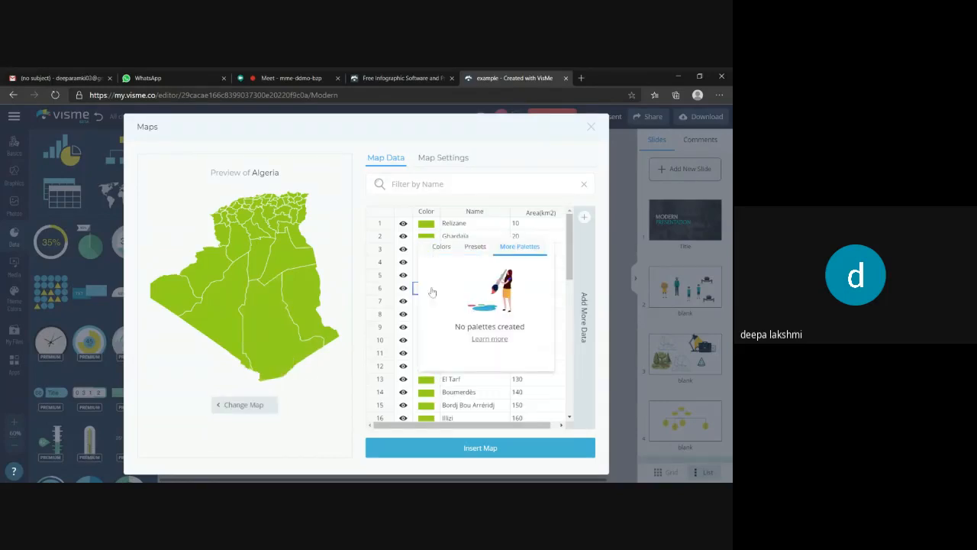
{"action": "left_click", "coordinate": [441, 247]}
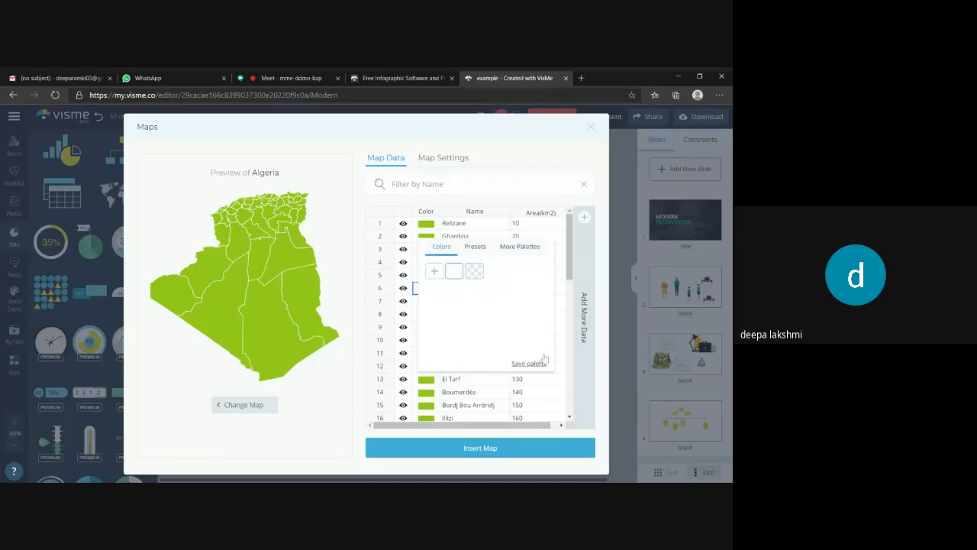
{"action": "left_click", "coordinate": [435, 270]}
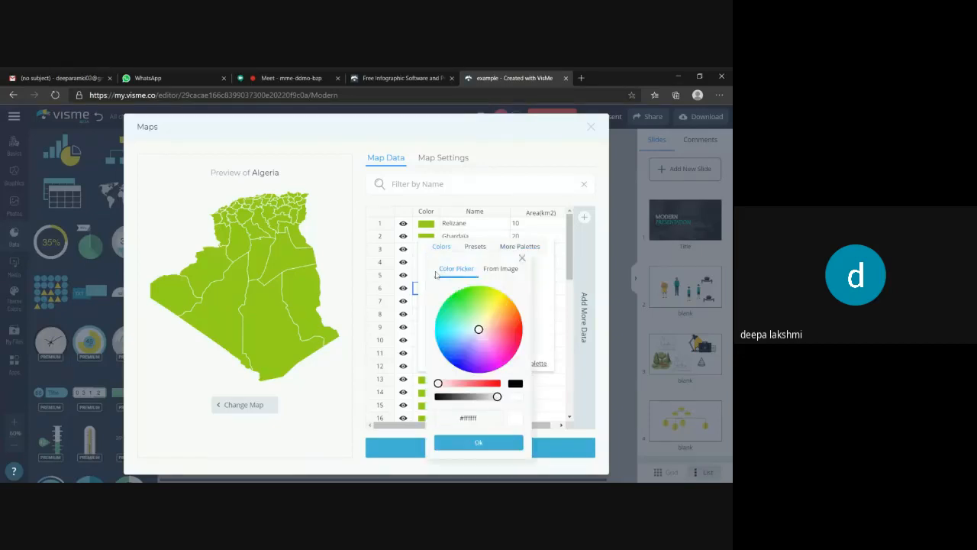
{"action": "left_click", "coordinate": [515, 322]}
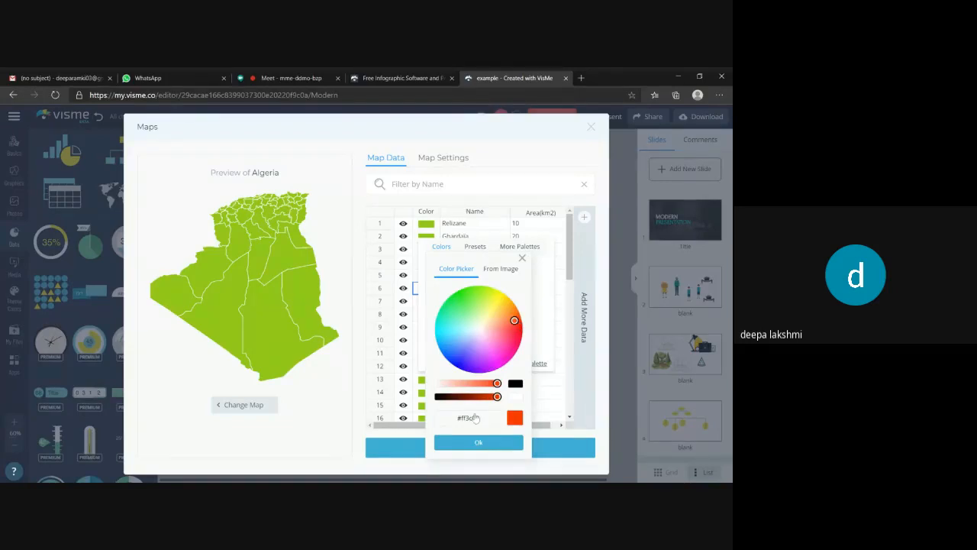
{"action": "left_click", "coordinate": [463, 442]}
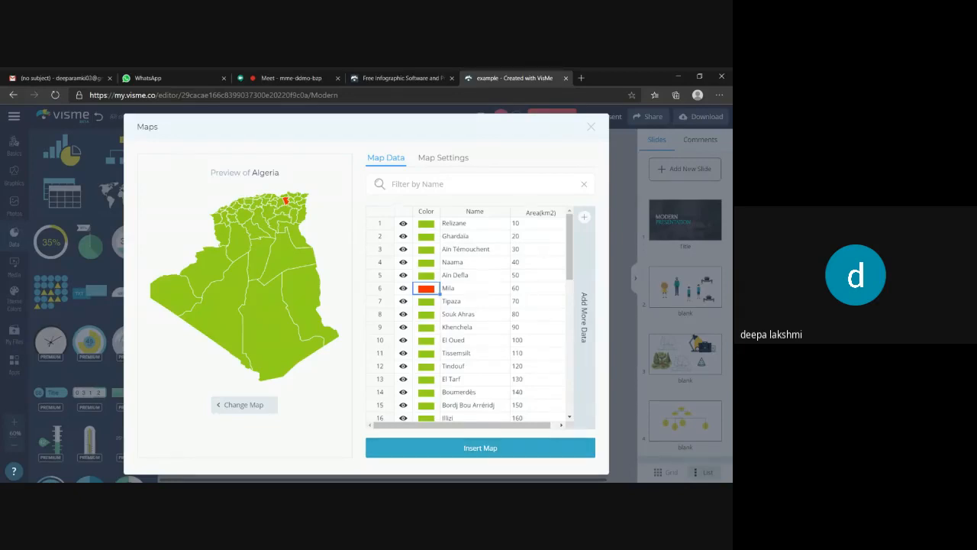
- Try to set the color of Boumerdès to blue #2990ff
{"action": "left_click", "coordinate": [426, 392]}
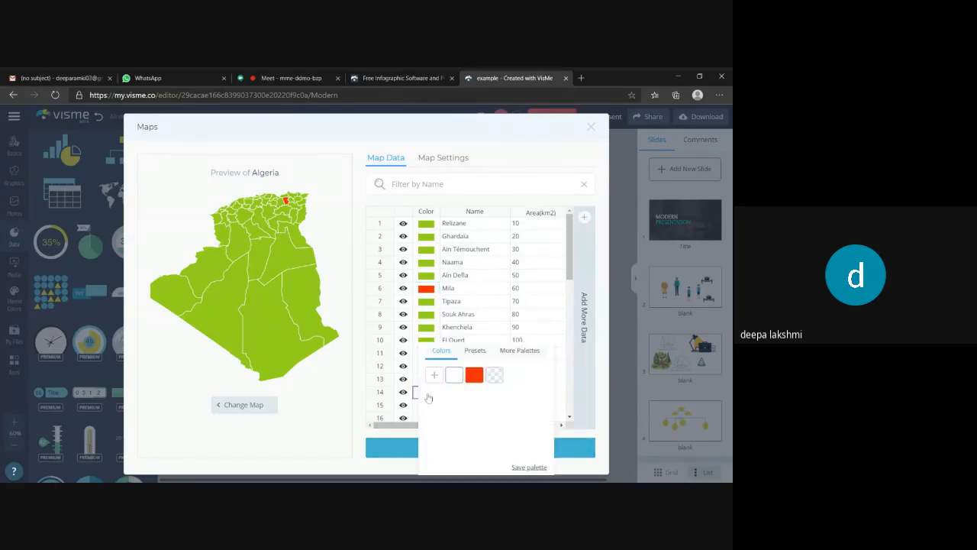
{"action": "left_click", "coordinate": [435, 375]}
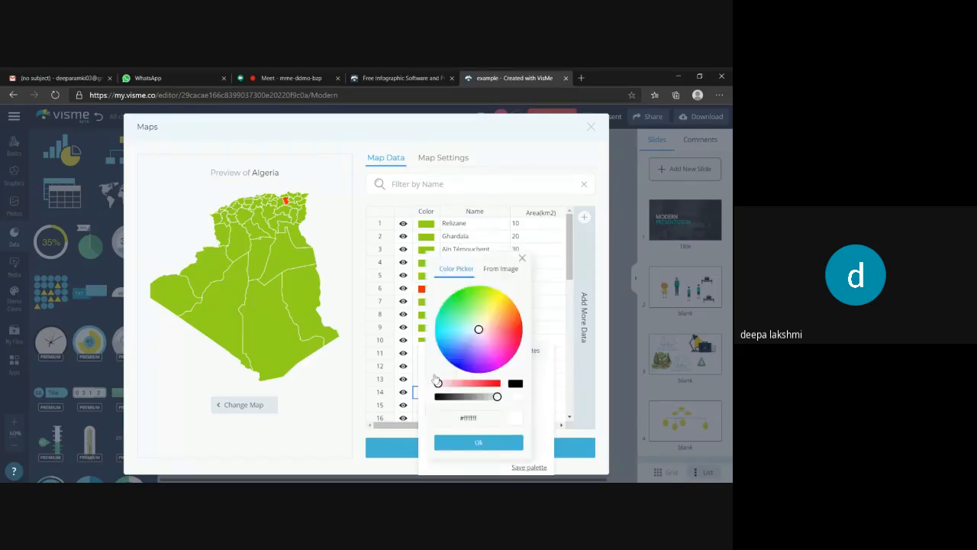
{"action": "left_click", "coordinate": [452, 347]}
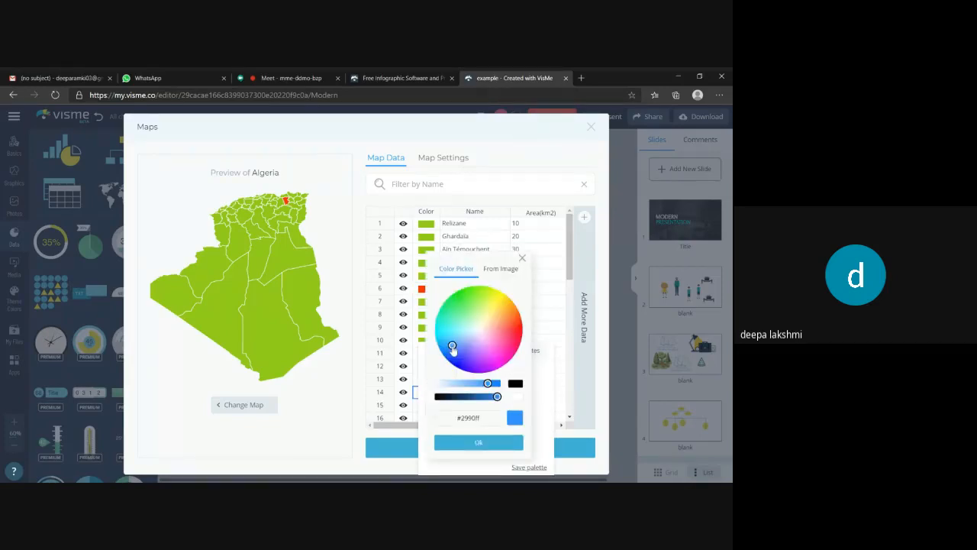
{"action": "left_click", "coordinate": [470, 442]}
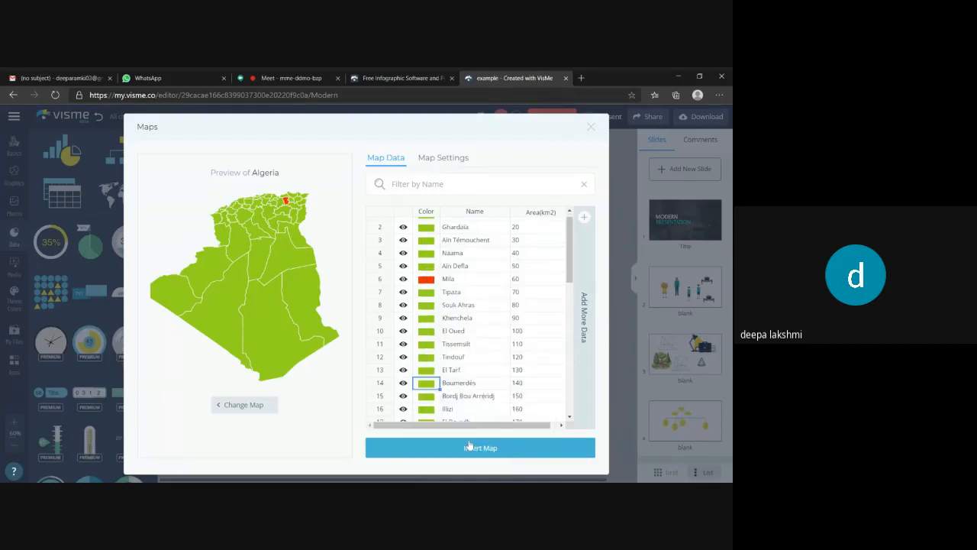
- Insert the Algeria map into the blank slide and select it on the canvas
{"action": "left_click", "coordinate": [470, 447]}
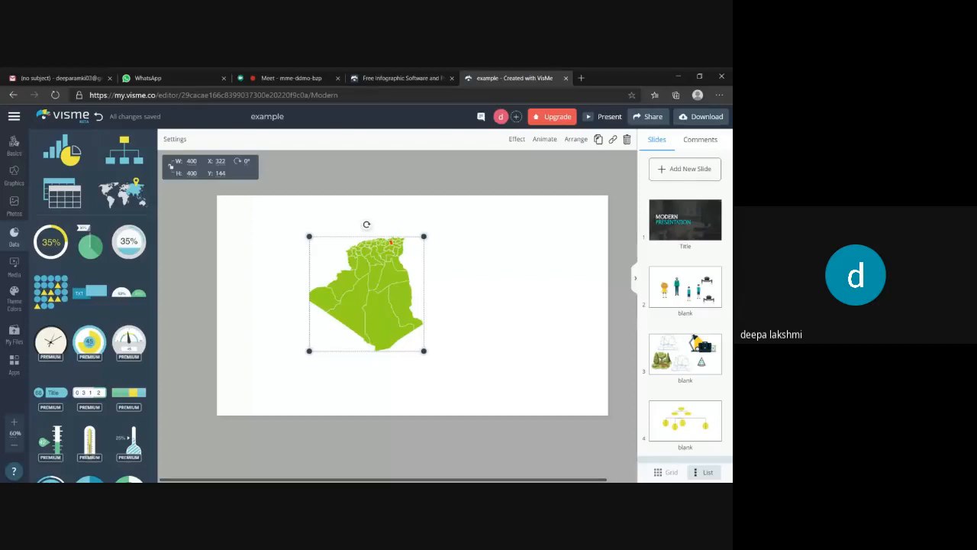
{"action": "left_click", "coordinate": [453, 333]}
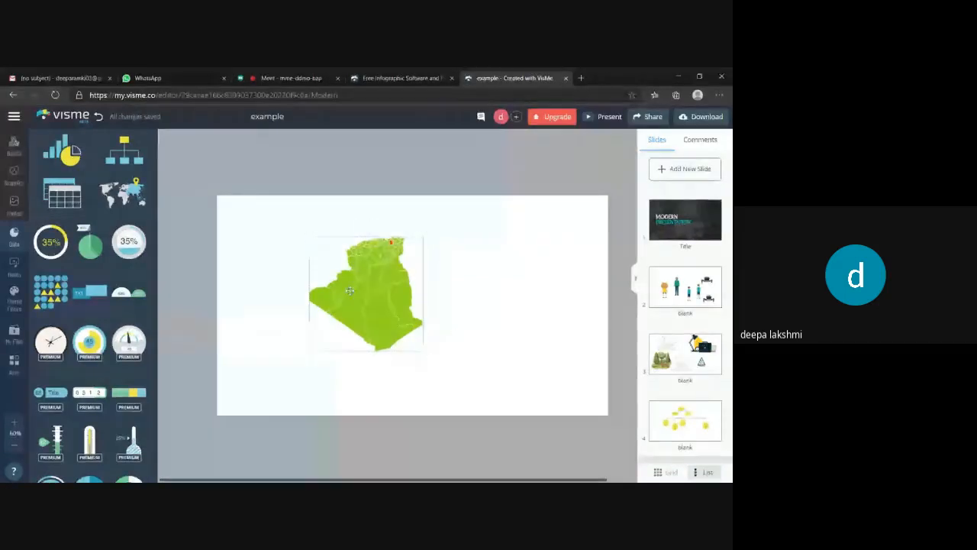
{"action": "left_click", "coordinate": [349, 290]}
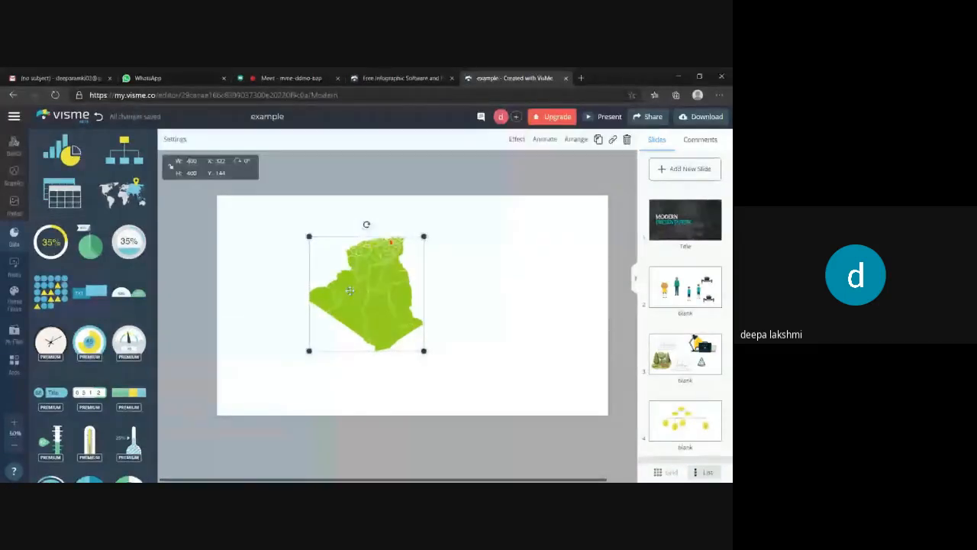
- Reopen the Algeria map's data and set the color of El Oued to magenta
{"action": "double_click", "coordinate": [394, 300]}
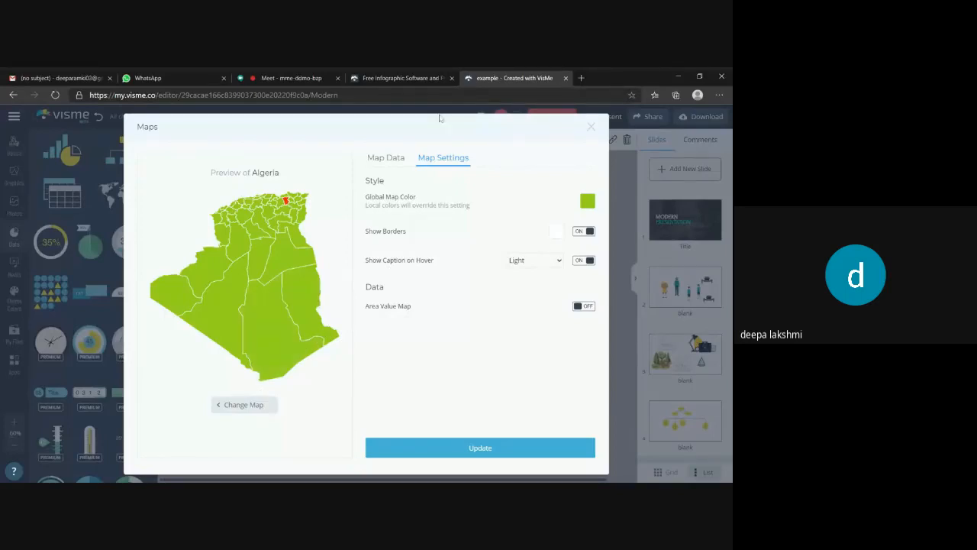
{"action": "left_click", "coordinate": [386, 159]}
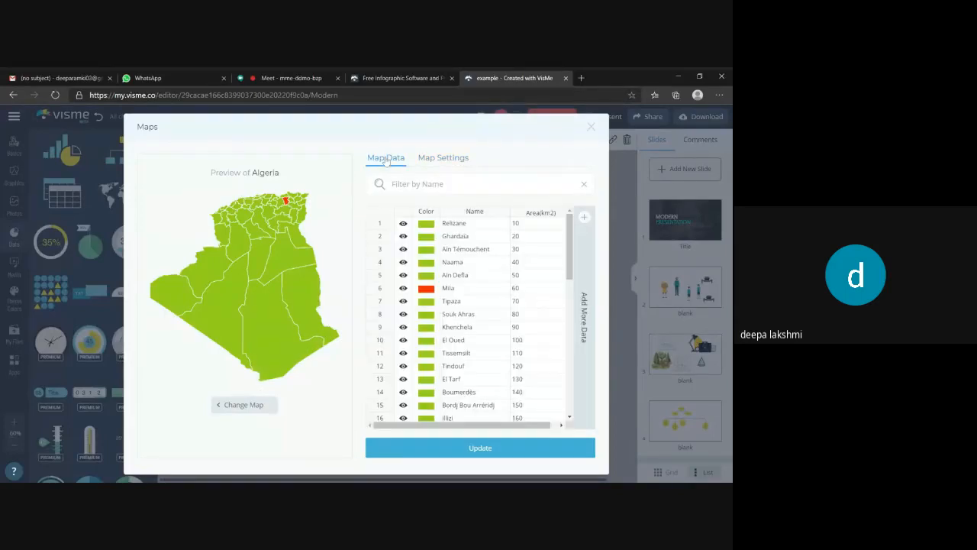
{"action": "left_click", "coordinate": [426, 340]}
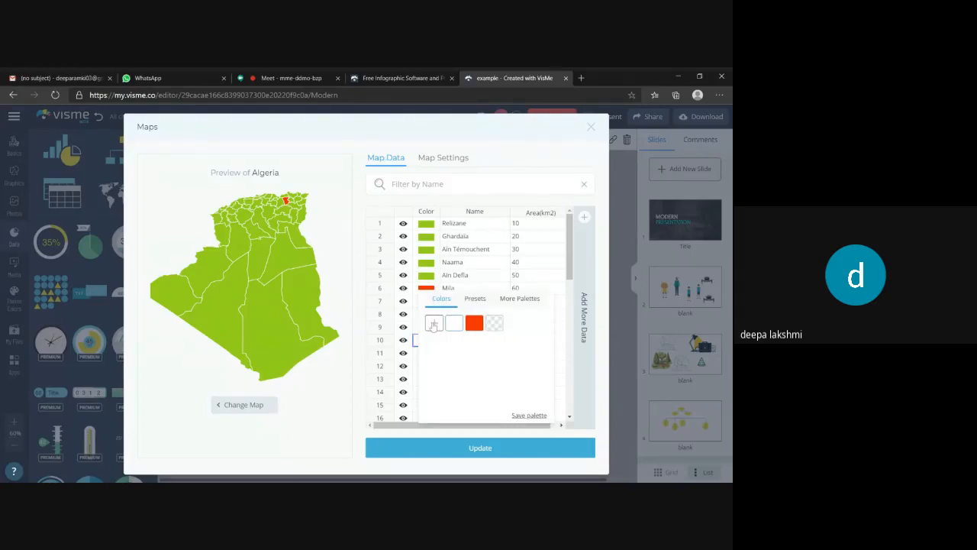
{"action": "left_click", "coordinate": [433, 324]}
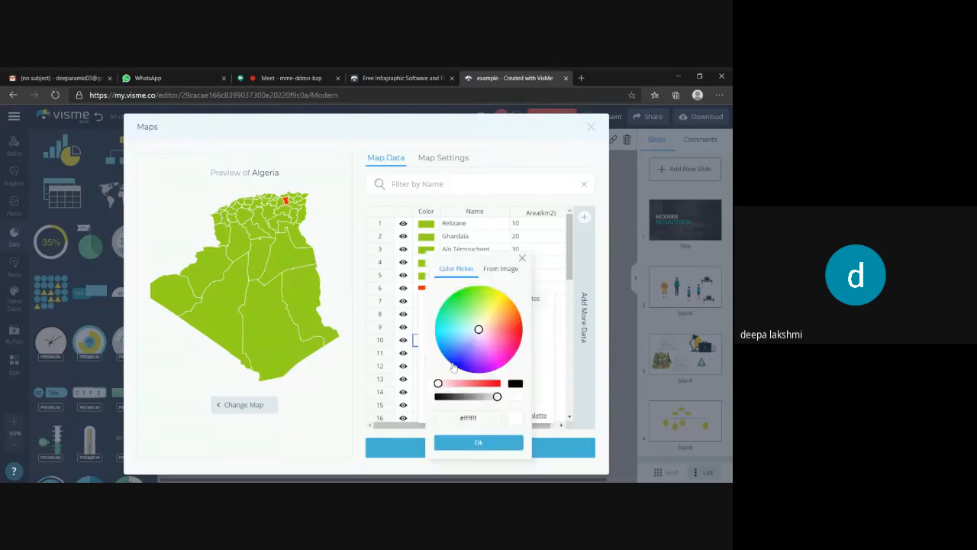
{"action": "left_click", "coordinate": [493, 357]}
{"action": "left_click", "coordinate": [502, 443]}
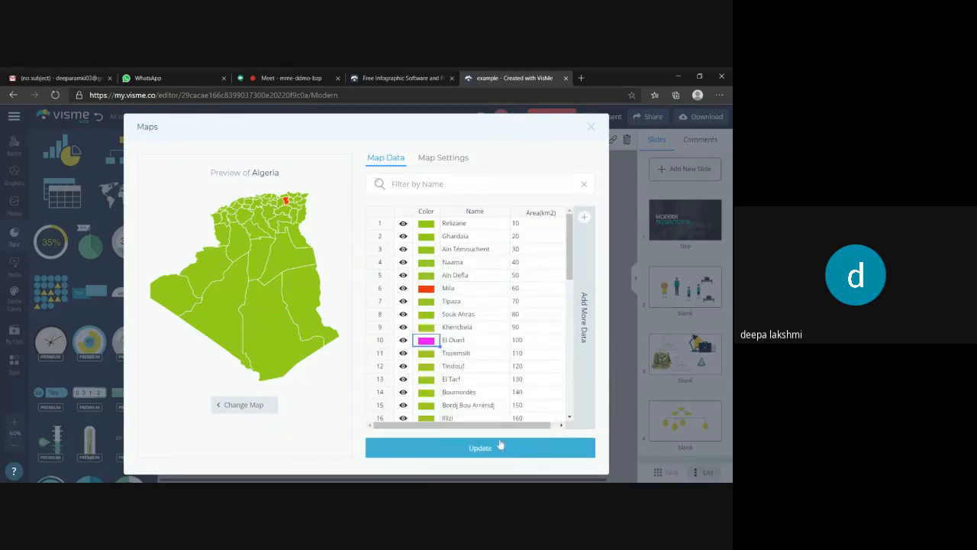
{"action": "left_click", "coordinate": [500, 445]}
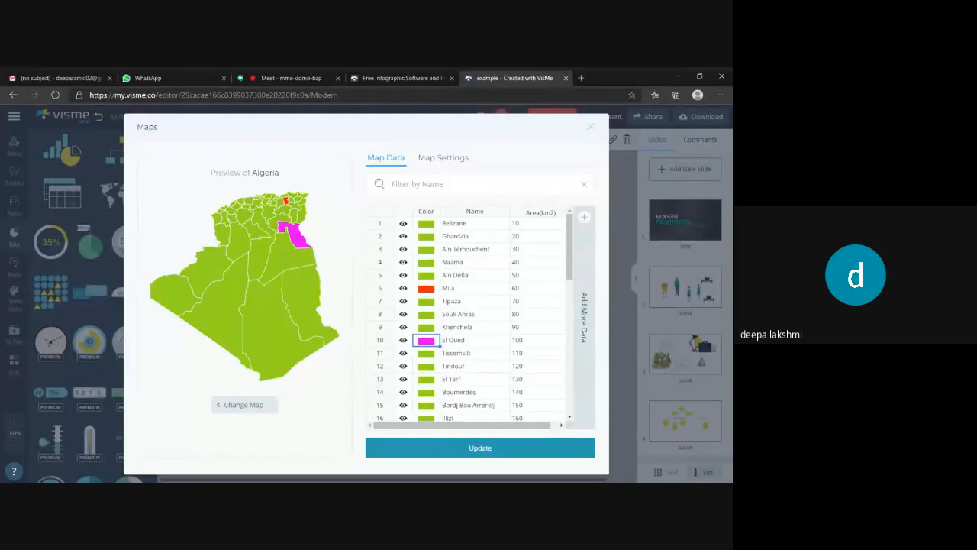
- Set the color of El Tarf to yellow #ffea00 in the Algeria map data
{"action": "left_click", "coordinate": [427, 382]}
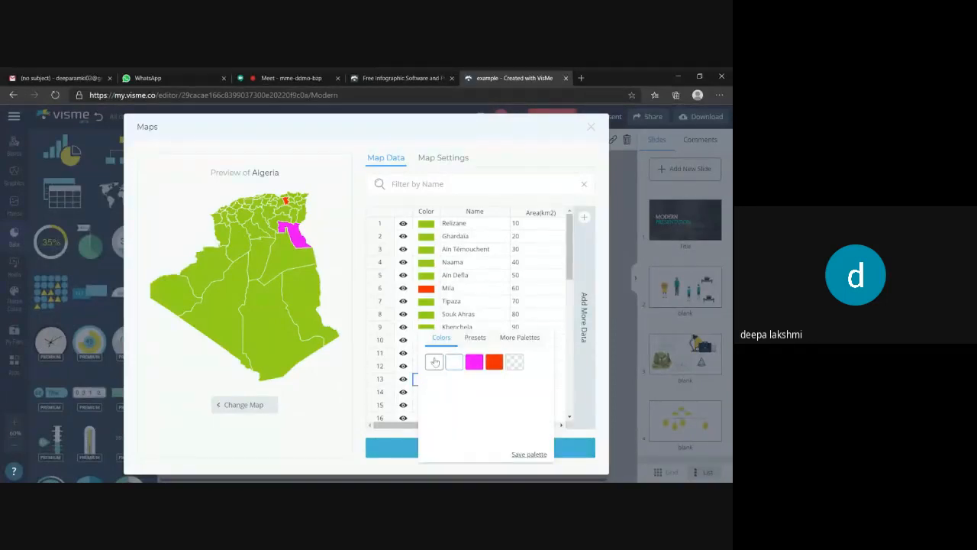
{"action": "left_click", "coordinate": [435, 361]}
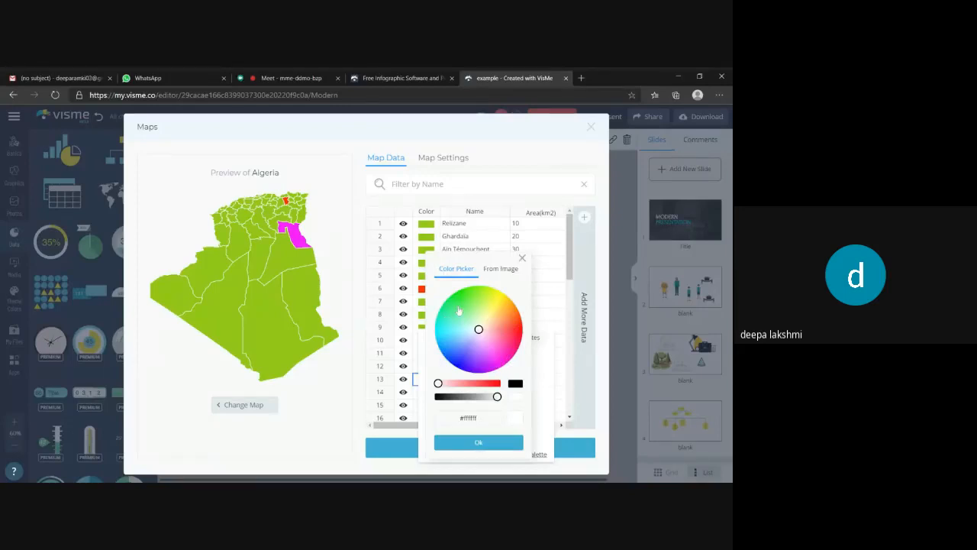
{"action": "left_click", "coordinate": [499, 300]}
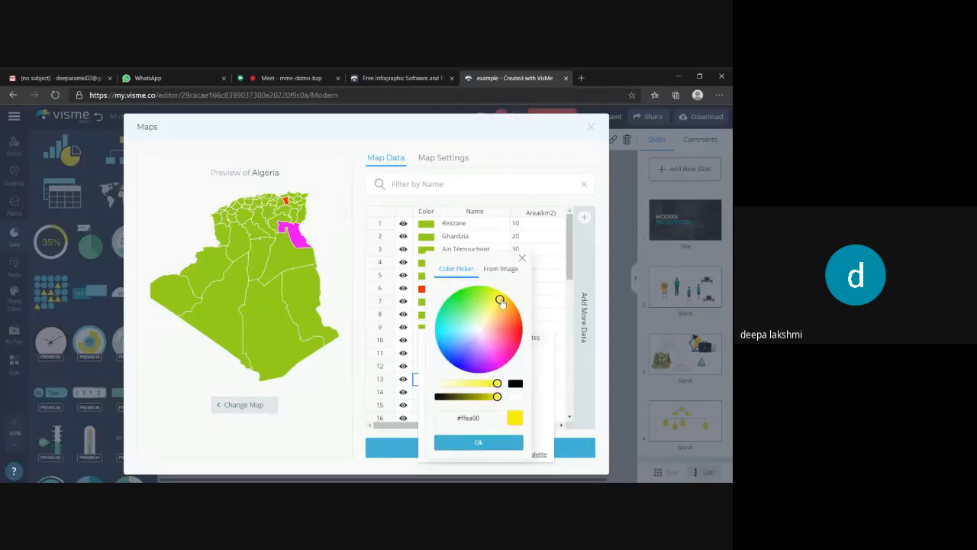
{"action": "left_click", "coordinate": [494, 443]}
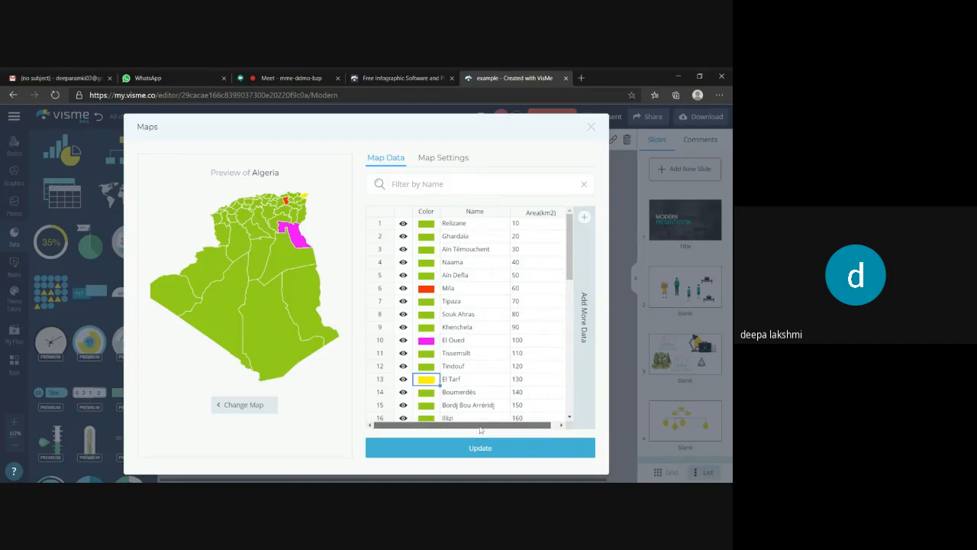
- Add two new data columns after the area column in the Algeria map data
{"action": "left_click_drag", "start_coordinate": [480, 426], "coordinate": [500, 423]}
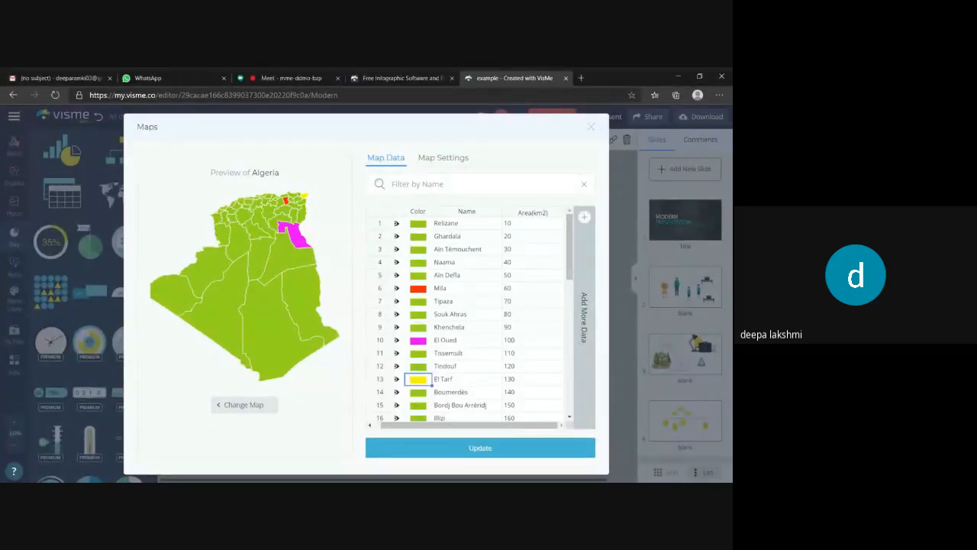
{"action": "left_click", "coordinate": [585, 344]}
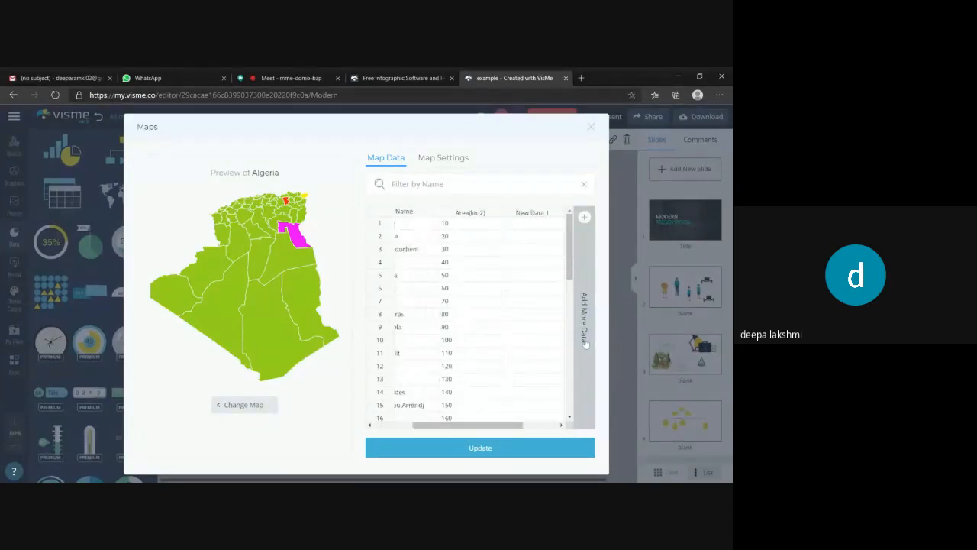
{"action": "left_click", "coordinate": [585, 344]}
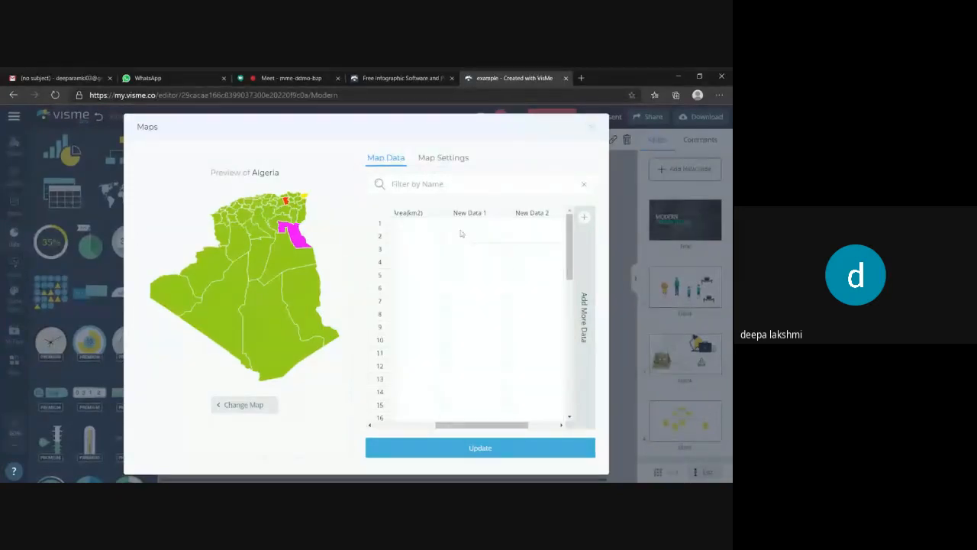
- Rename the first new data column as population
{"action": "mouse_move", "coordinate": [481, 217]}
{"action": "left_click", "coordinate": [493, 214]}
{"action": "key", "text": "ctrl+a"}
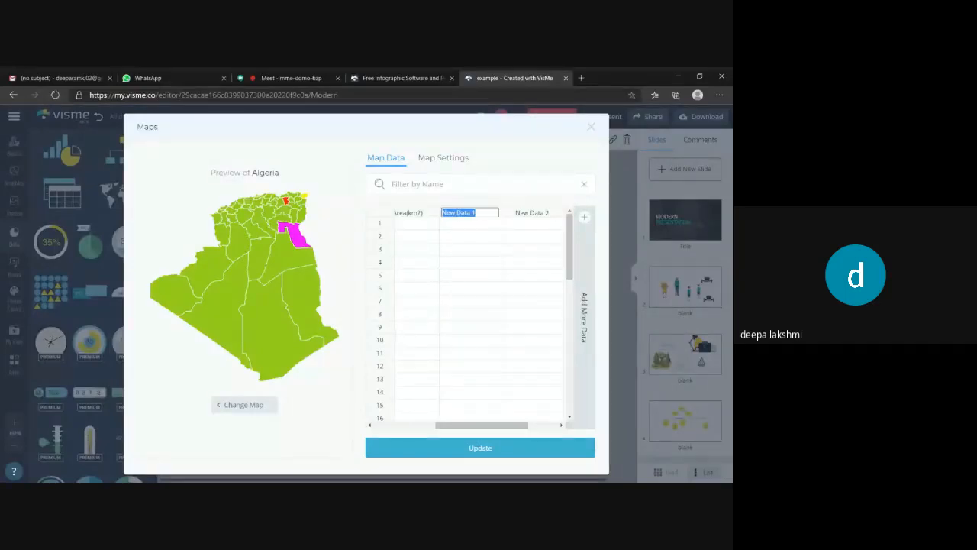
{"action": "type", "text": "popula"}
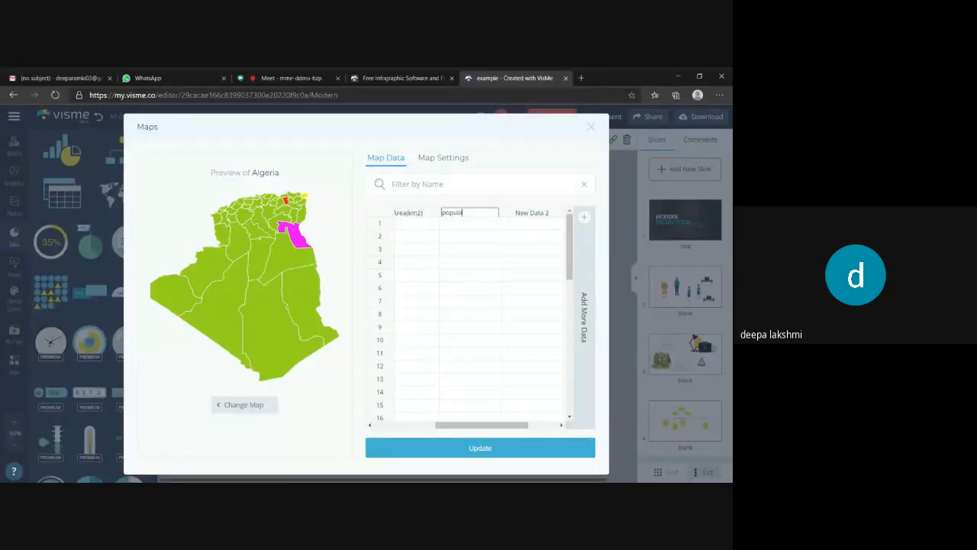
{"action": "type", "text": "tion"}
- Enter 7568421 as the population value in the first row of the map data
{"action": "left_click", "coordinate": [485, 223]}
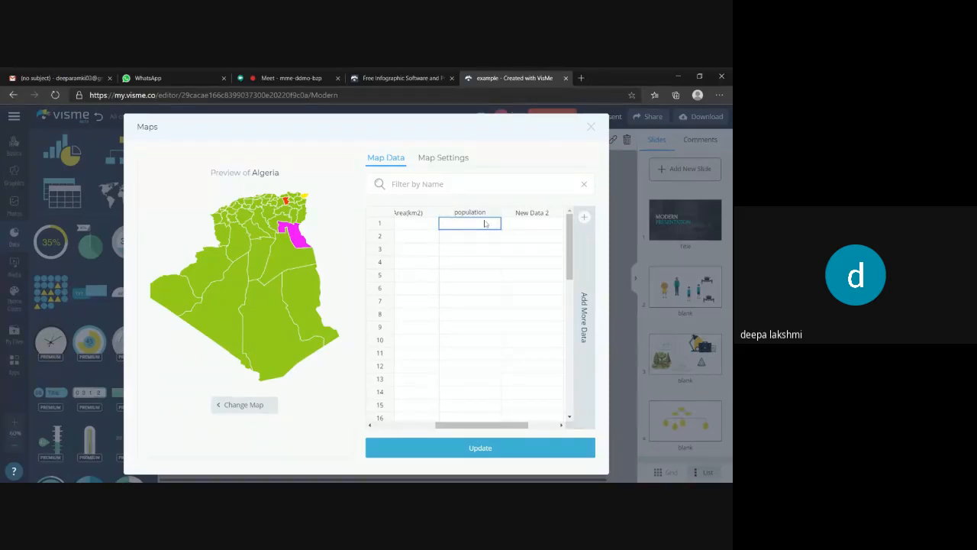
{"action": "type", "text": "1236547889"}
{"action": "key", "text": "Return"}
{"action": "left_click", "coordinate": [485, 222]}
{"action": "type", "text": "7568421"}
{"action": "key", "text": "Return"}
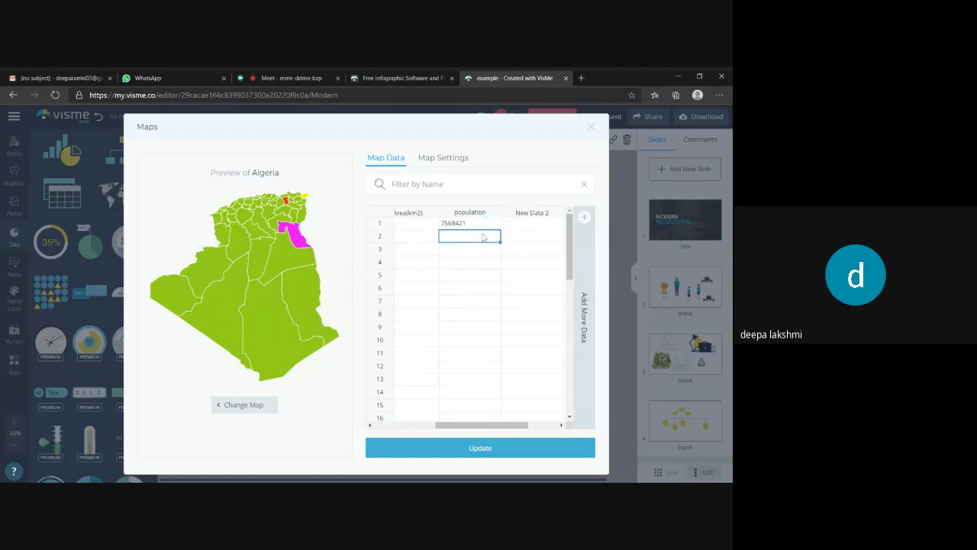
- Enter 1325462 and 4256971 as the second- and third-row population values and close the map data
{"action": "type", "text": "1325462"}
{"action": "left_click", "coordinate": [469, 253]}
{"action": "type", "text": "4256971"}
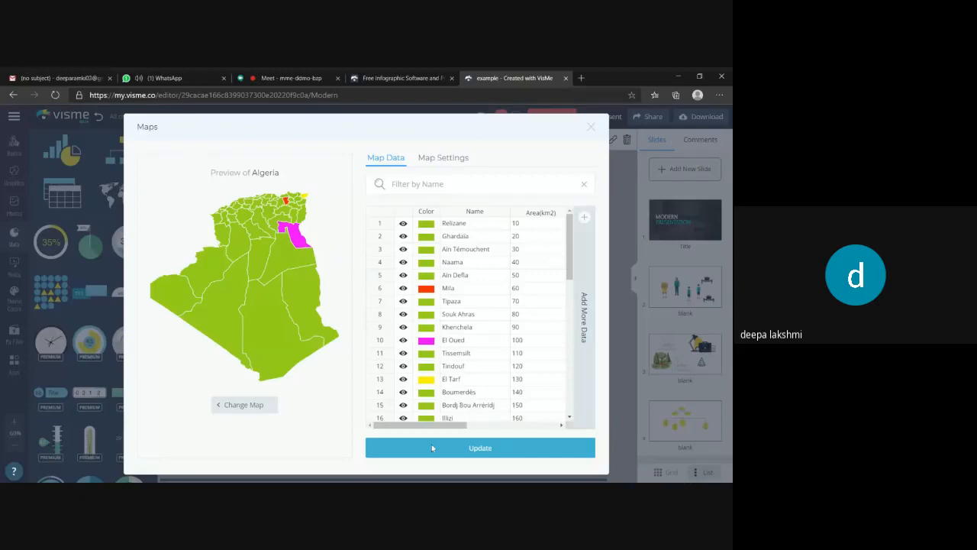
{"action": "left_click", "coordinate": [590, 131]}
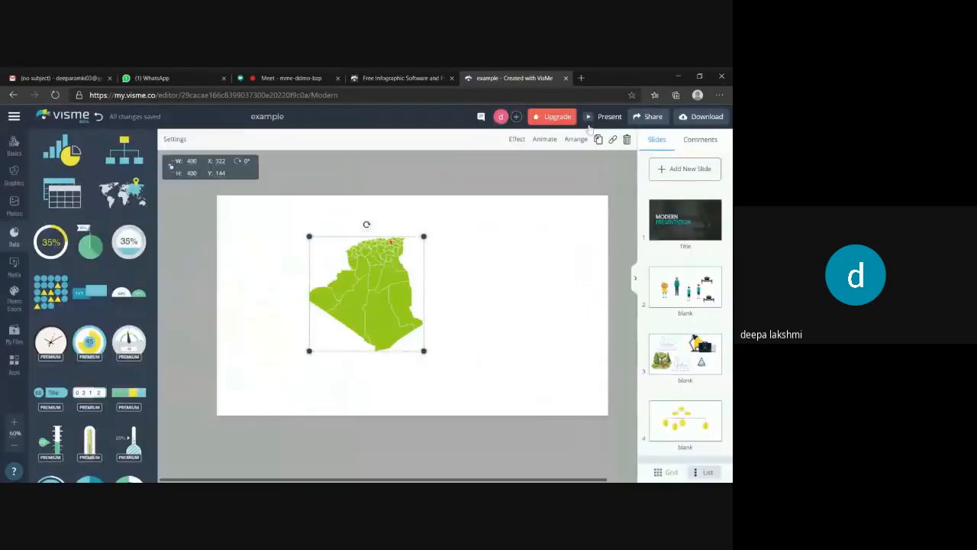
- Add a blank slide and insert an icon array of people, resized to about 201 by 168
{"action": "left_click", "coordinate": [706, 166]}
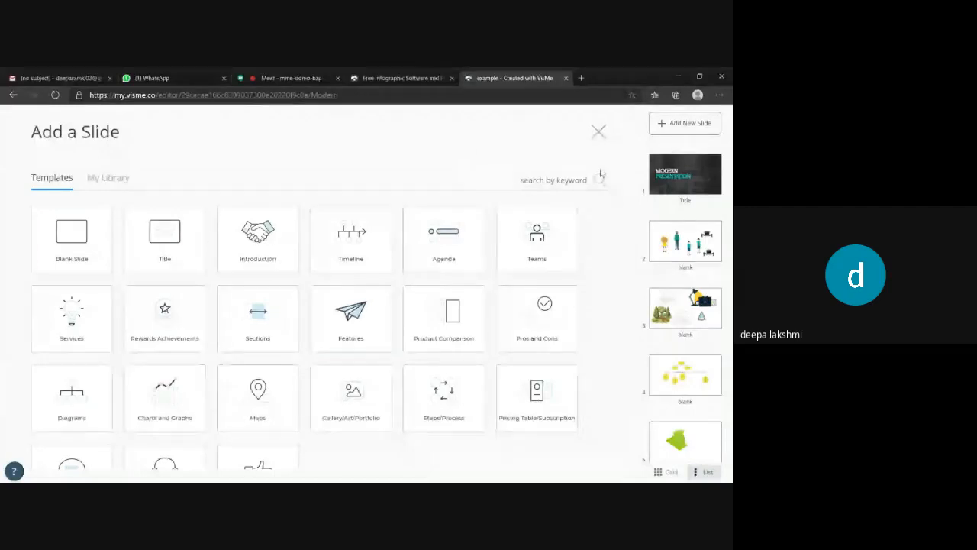
{"action": "left_click", "coordinate": [598, 131]}
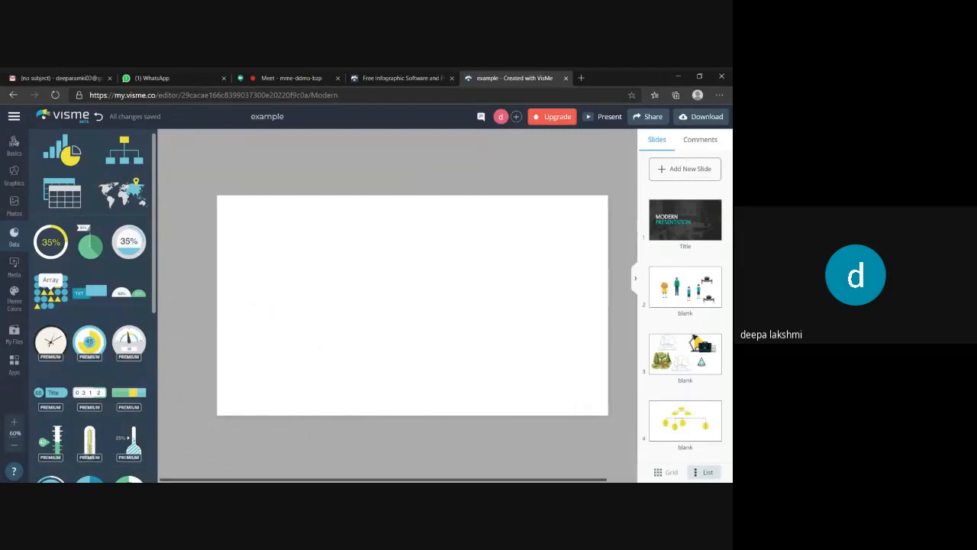
{"action": "left_click", "coordinate": [51, 292]}
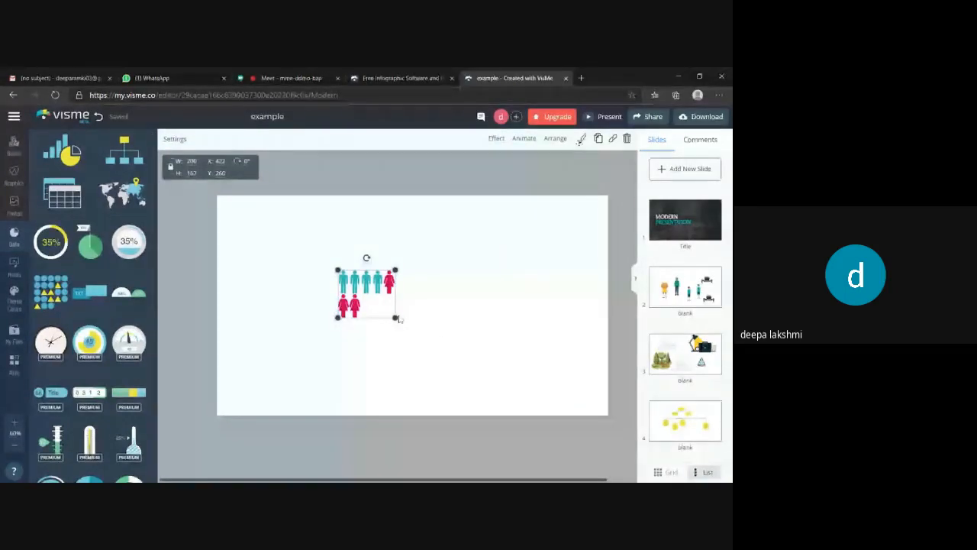
{"action": "left_click_drag", "start_coordinate": [397, 318], "coordinate": [384, 308]}
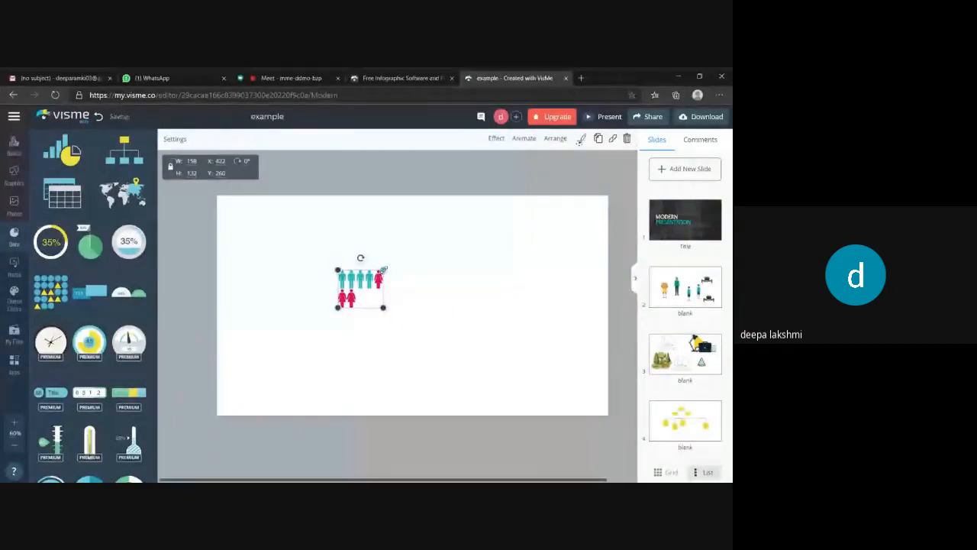
{"action": "left_click_drag", "start_coordinate": [383, 269], "coordinate": [395, 259]}
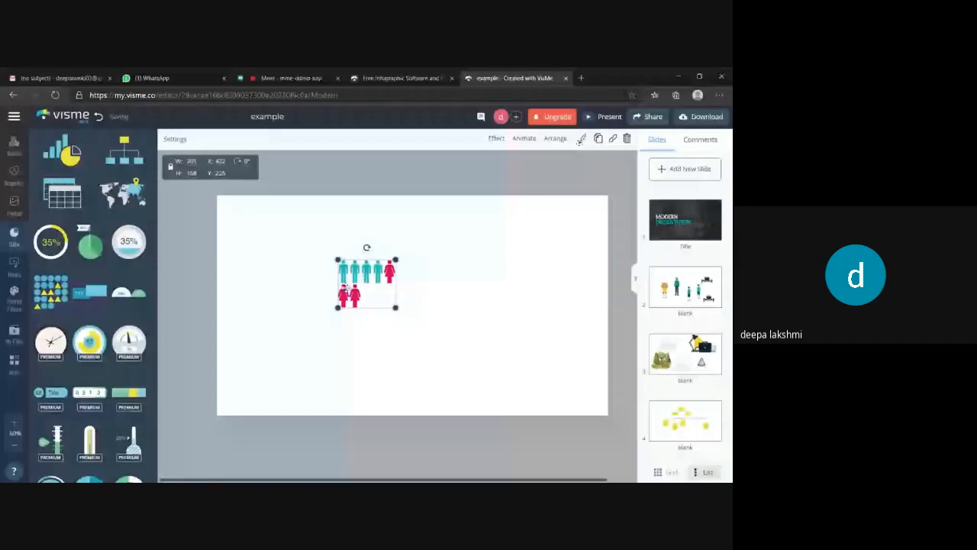
- Replace the array's first icon, the man, with the barrel icon
{"action": "double_click", "coordinate": [345, 287]}
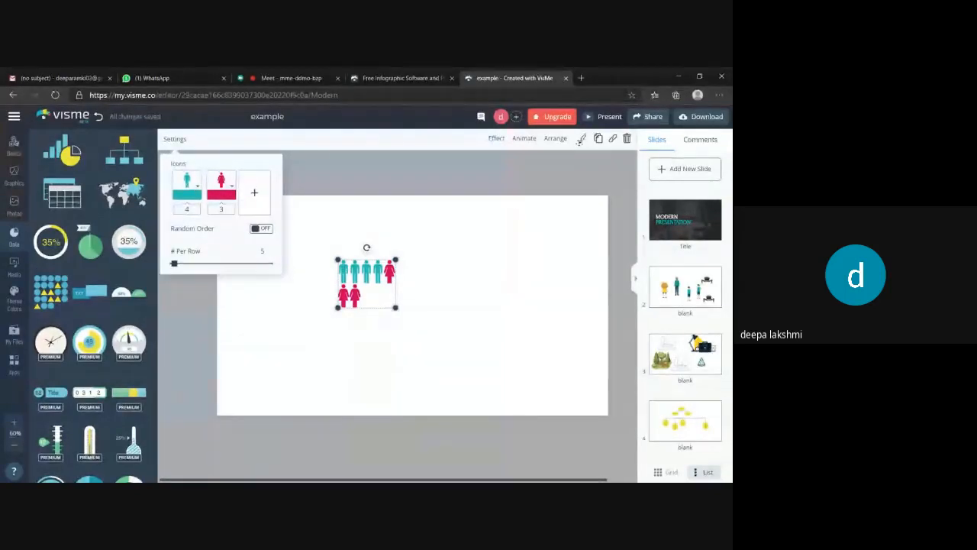
{"action": "left_click", "coordinate": [200, 193]}
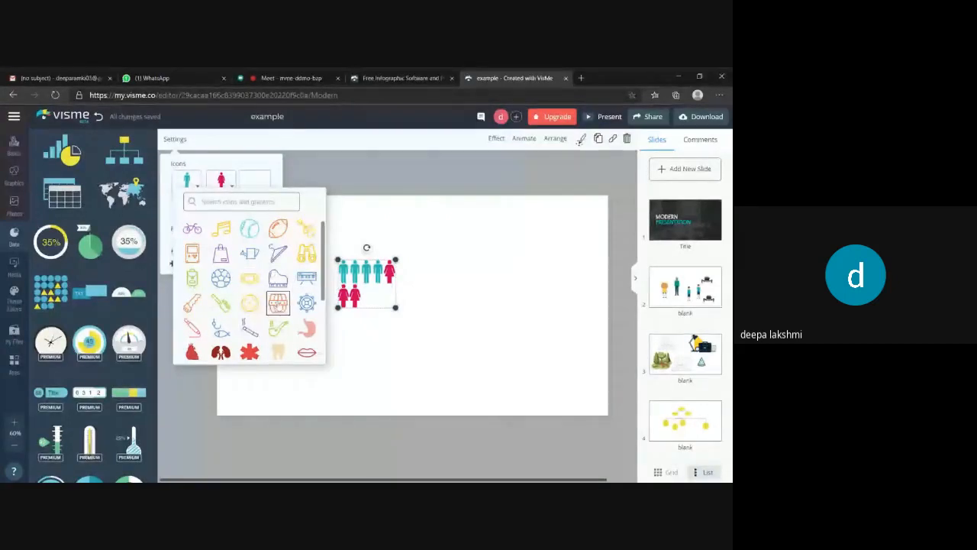
{"action": "left_click", "coordinate": [278, 303]}
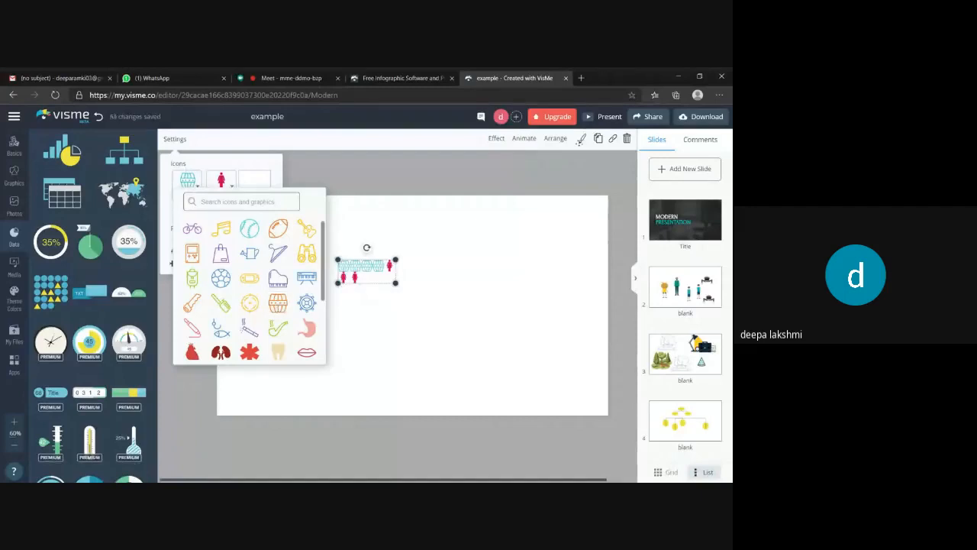
- Search the icon library for house and books as alternatives for the array's first icon
{"action": "type", "text": "house"}
{"action": "key", "text": "Return"}
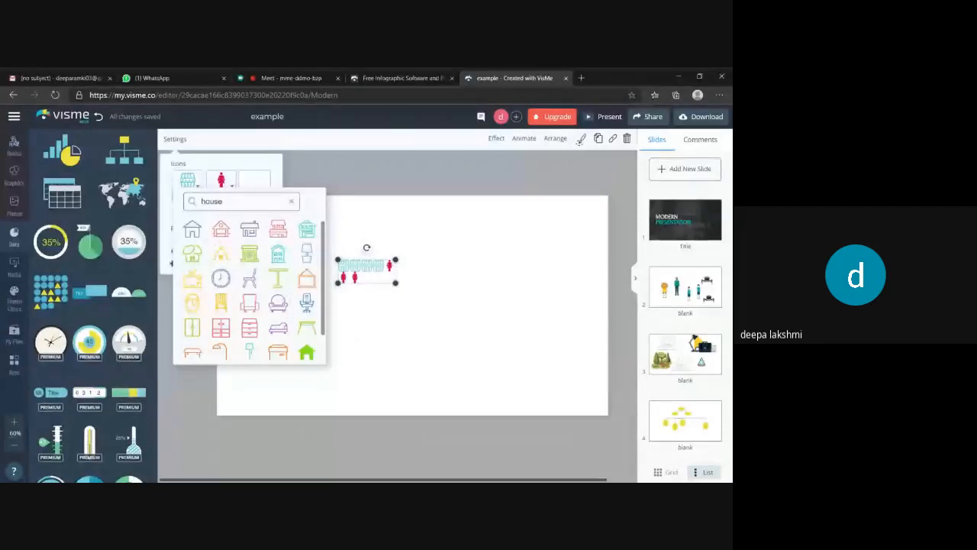
{"action": "left_click_drag", "start_coordinate": [223, 202], "coordinate": [149, 206]}
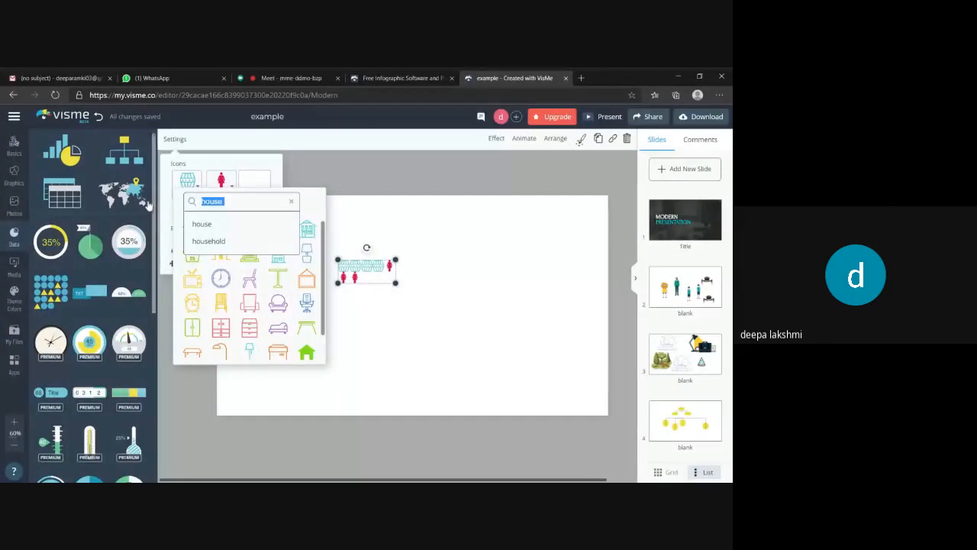
{"action": "key", "text": "BackSpace"}
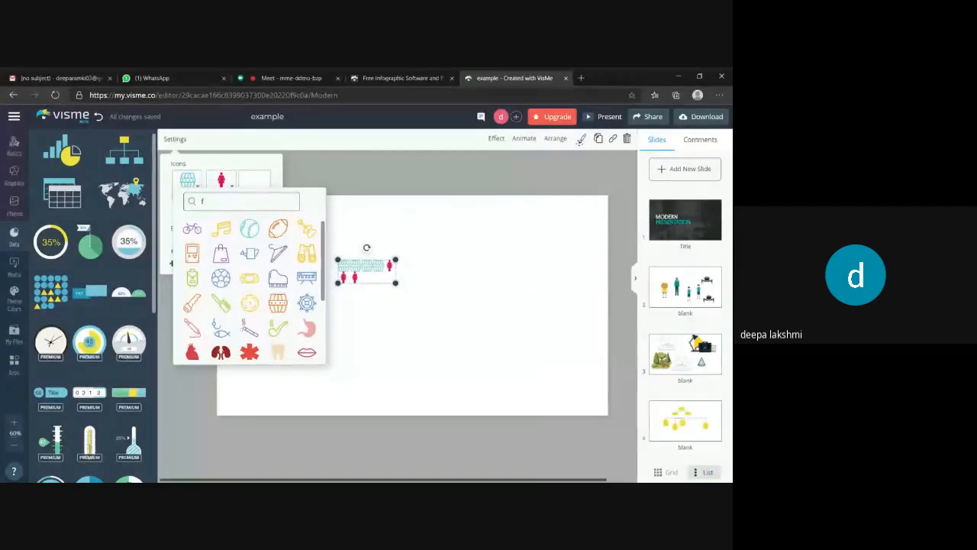
{"action": "type", "text": "bookd"}
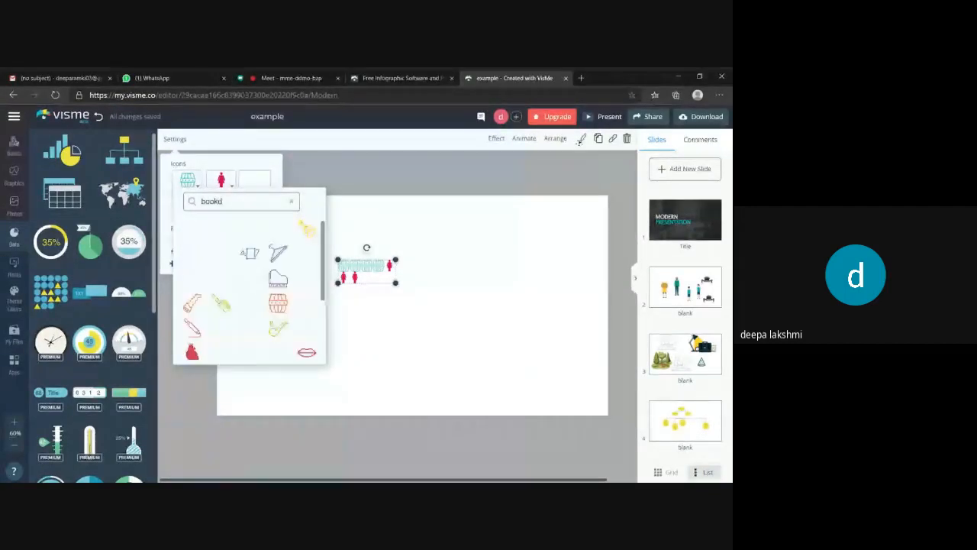
{"action": "key", "text": "BackSpace"}
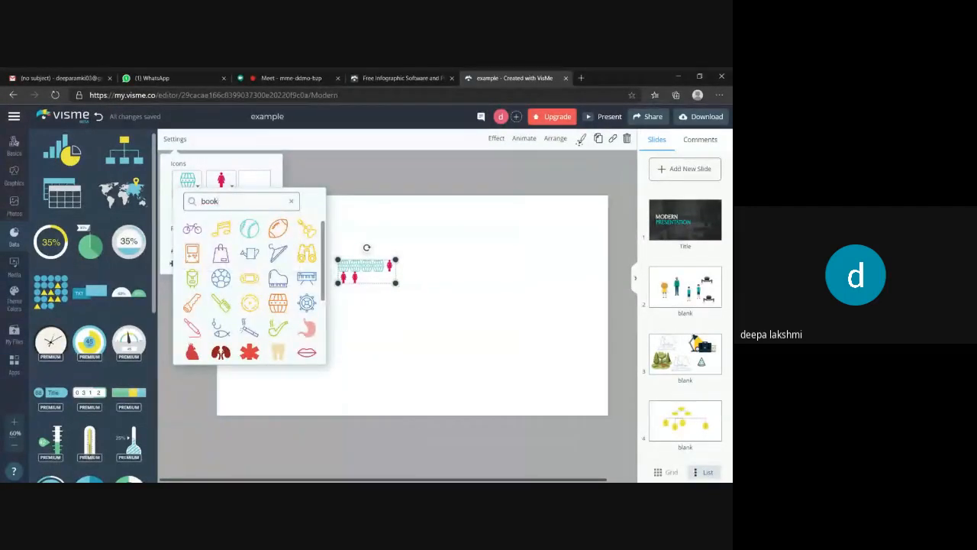
{"action": "type", "text": "s"}
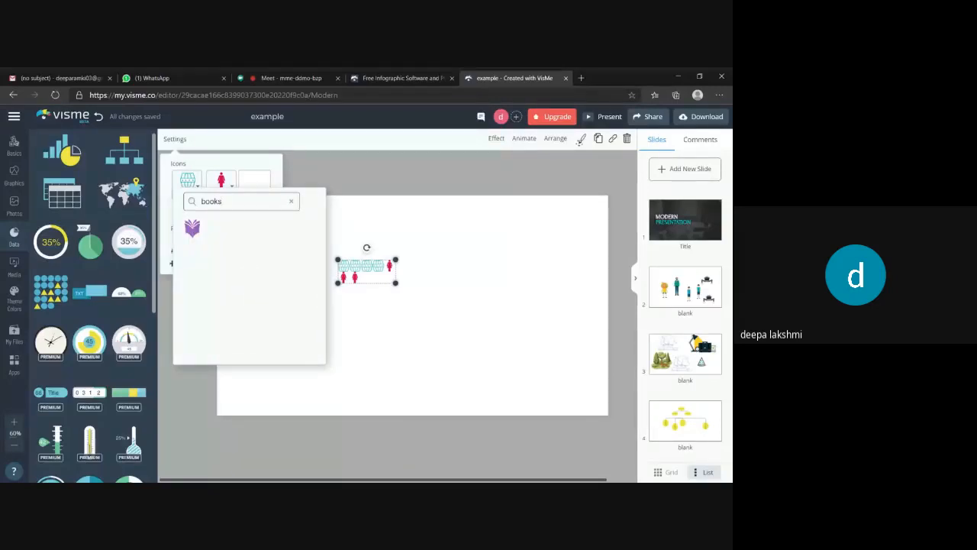
- Search the icon library for cricket and games, and close the icon picker
{"action": "left_click_drag", "start_coordinate": [228, 202], "coordinate": [103, 196]}
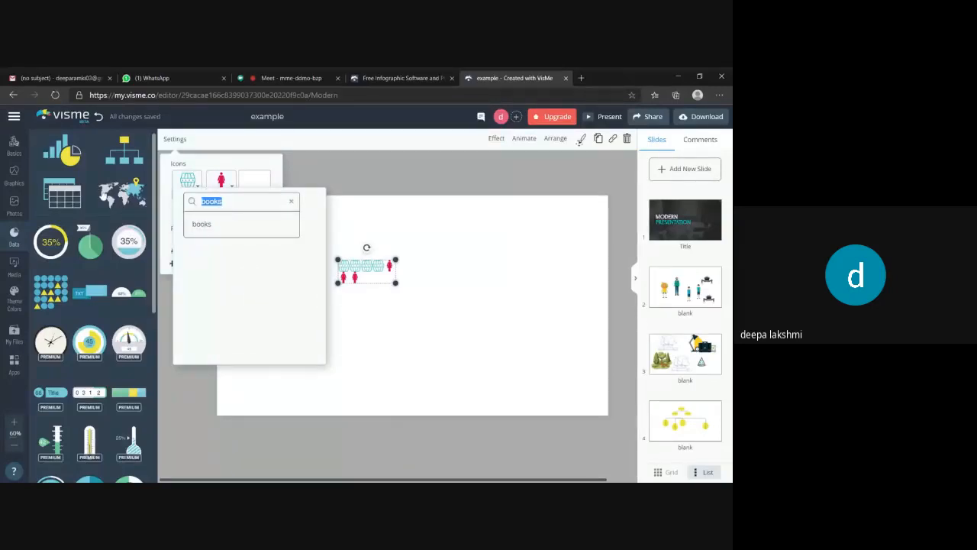
{"action": "type", "text": "cricket"}
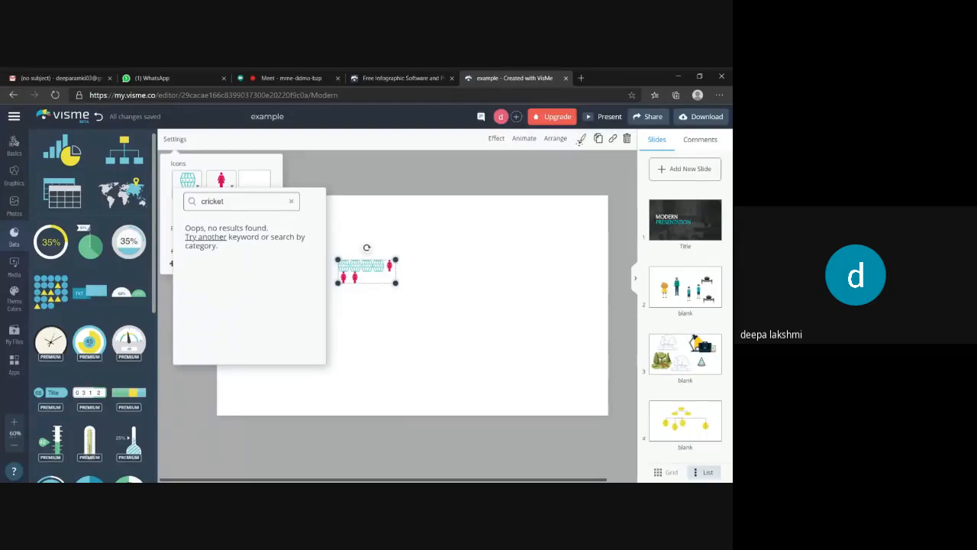
{"action": "key", "text": "ctrl+a"}
{"action": "type", "text": "gsme"}
{"action": "key", "text": "BackSpace"}
{"action": "key", "text": "BackSpace"}
{"action": "key", "text": "BackSpace"}
{"action": "type", "text": "ame"}
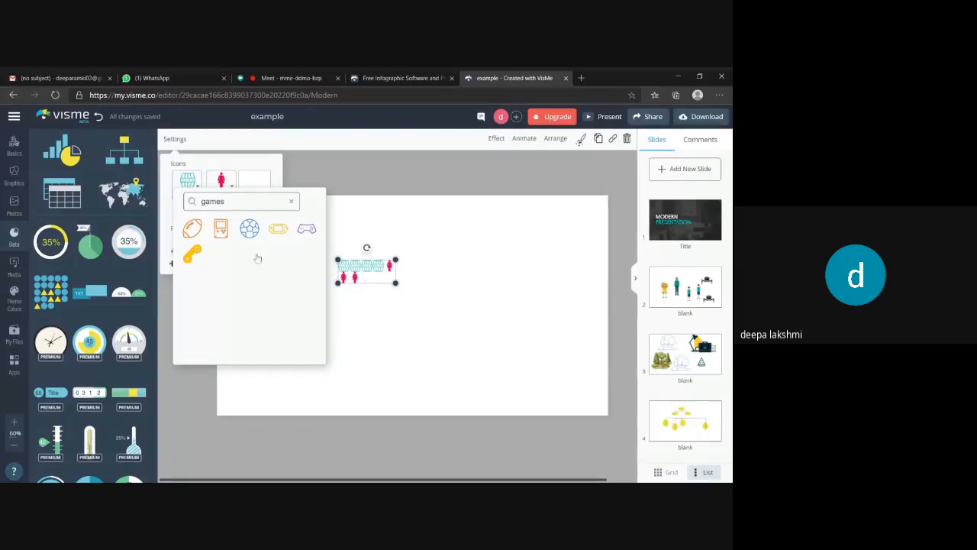
{"action": "left_click", "coordinate": [358, 307]}
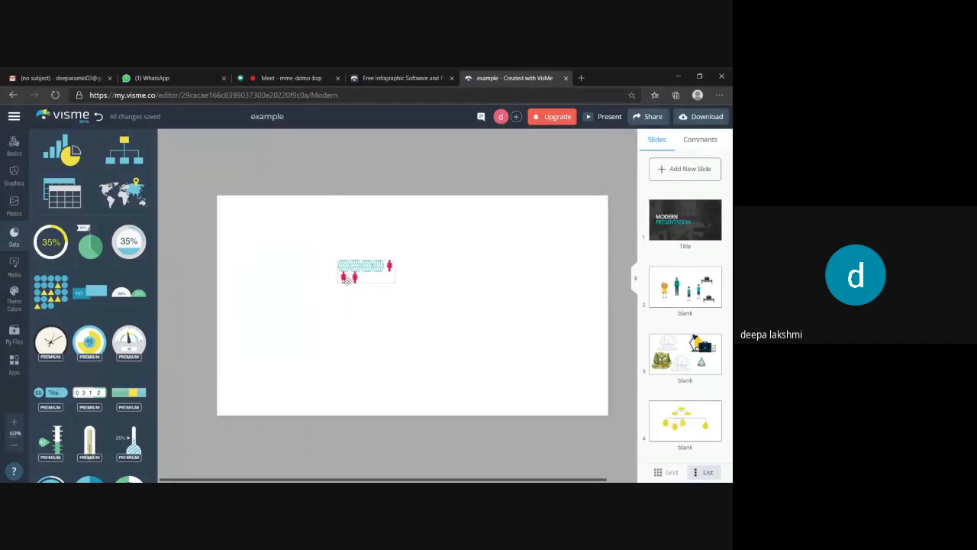
- Reopen the first icon's picker, search for men, and clear the search before closing it
{"action": "left_click", "coordinate": [351, 272]}
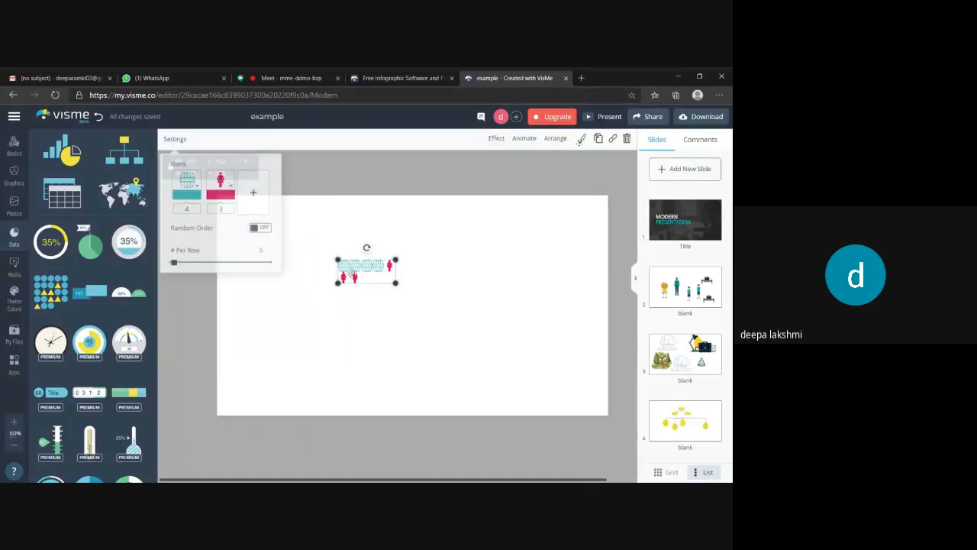
{"action": "left_click", "coordinate": [197, 194]}
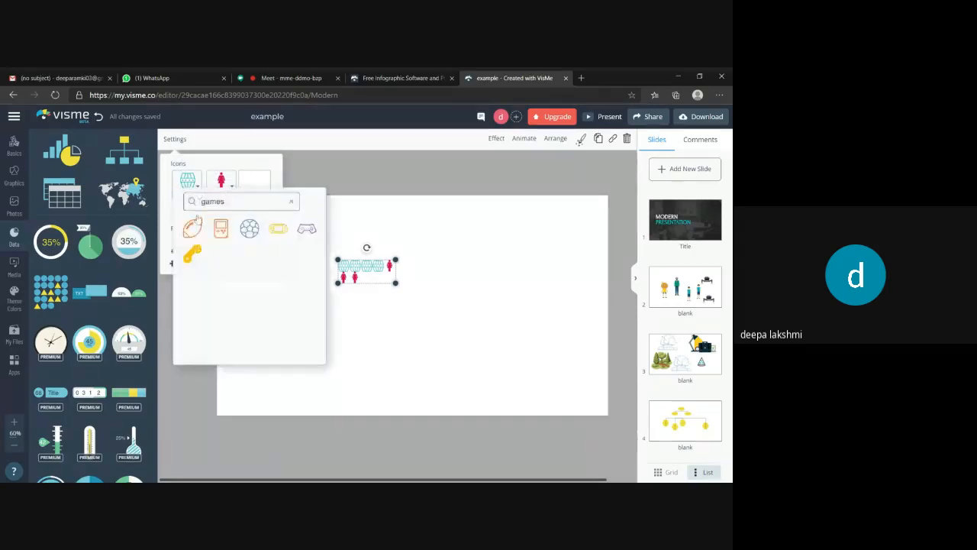
{"action": "type", "text": "h"}
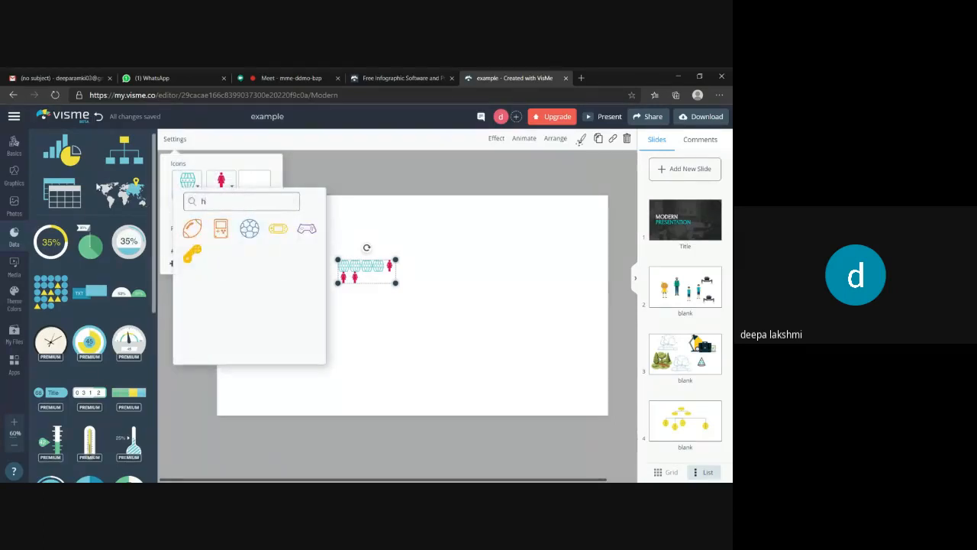
{"action": "key", "text": "BackSpace"}
{"action": "type", "text": "men"}
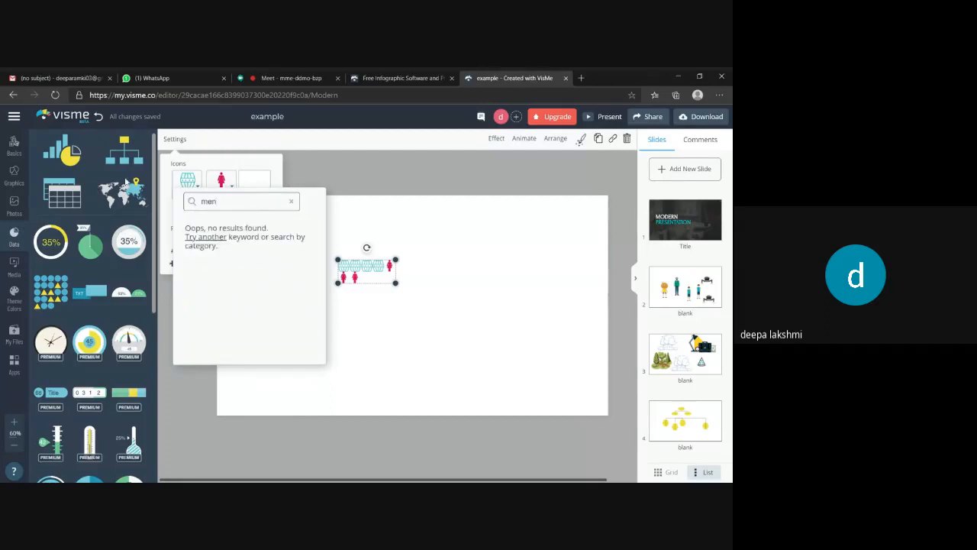
{"action": "key", "text": "ctrl+a"}
{"action": "key", "text": "BackSpace"}
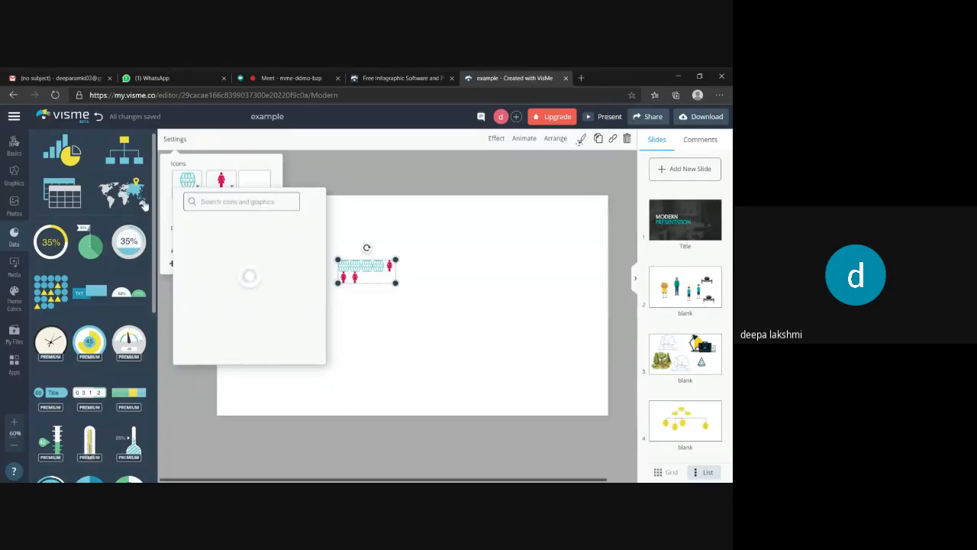
{"action": "left_click", "coordinate": [467, 334]}
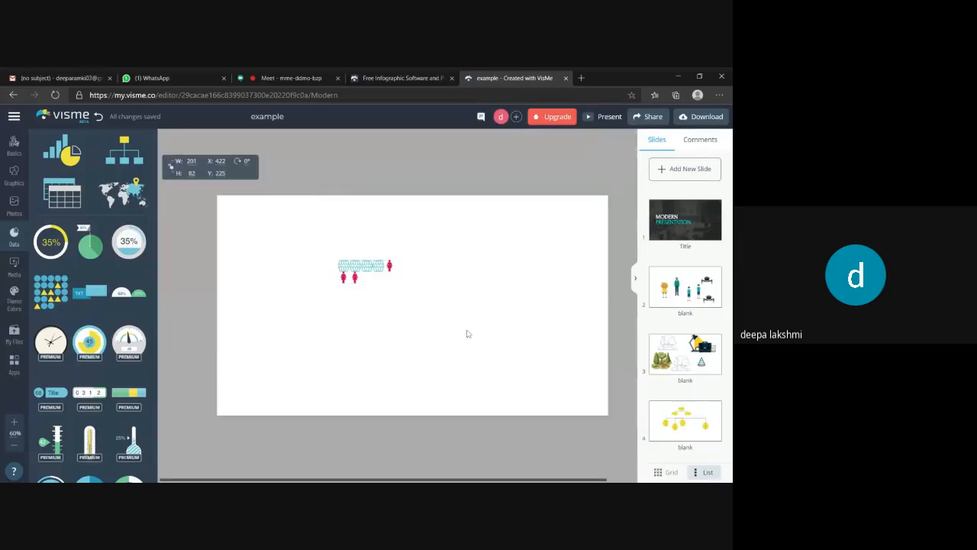
- Set the quantity of the array's first icon to 29
{"action": "left_click", "coordinate": [374, 272]}
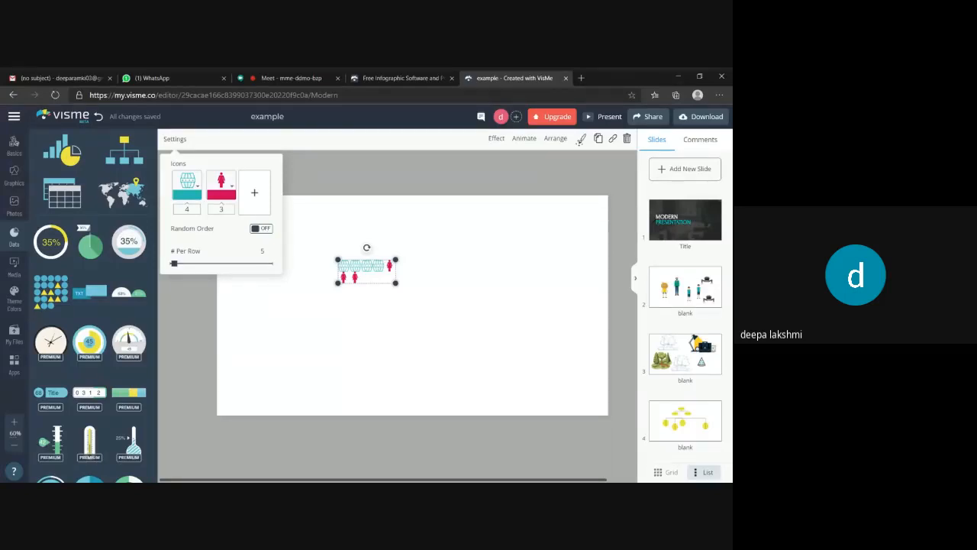
{"action": "left_click", "coordinate": [187, 208]}
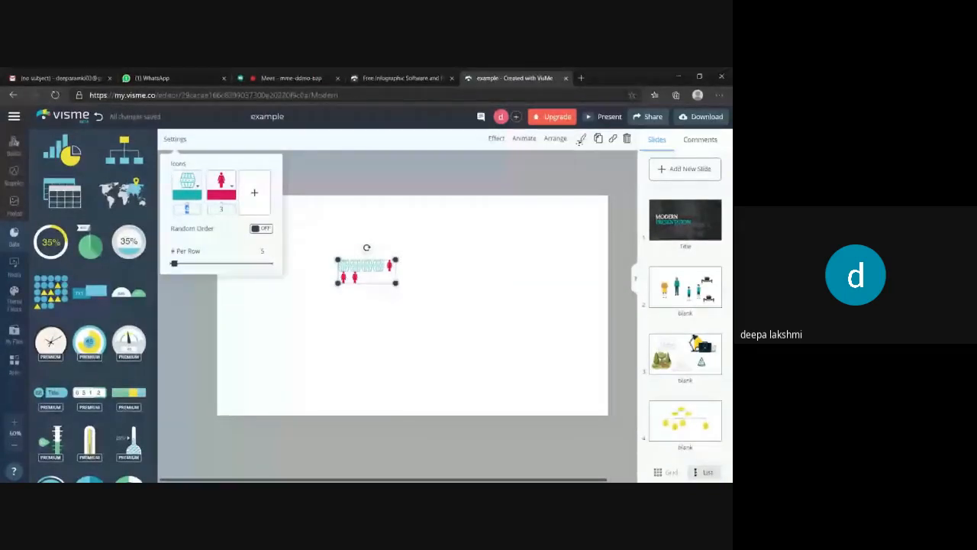
{"action": "type", "text": "29"}
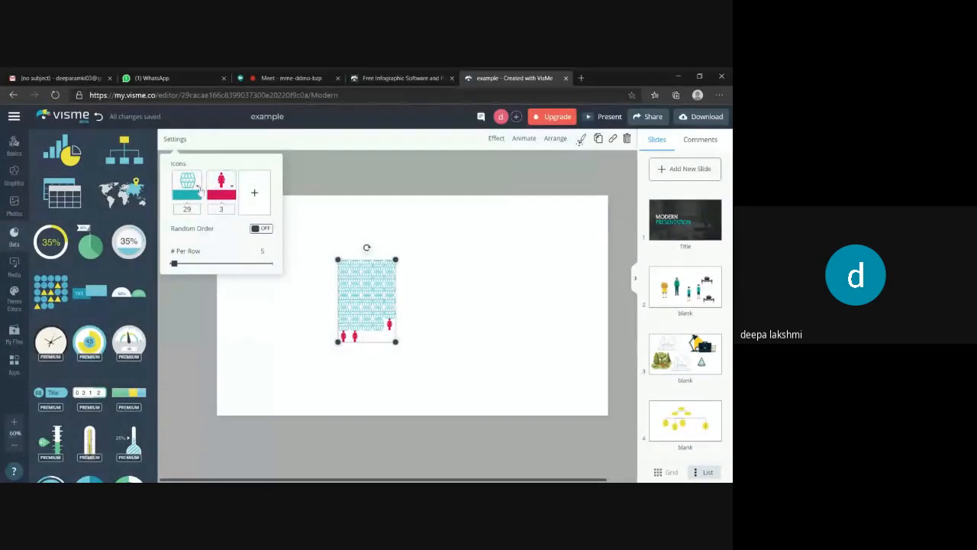
- Change the array's first icon to the baseball and its second icon to the American football
{"action": "left_click", "coordinate": [200, 188]}
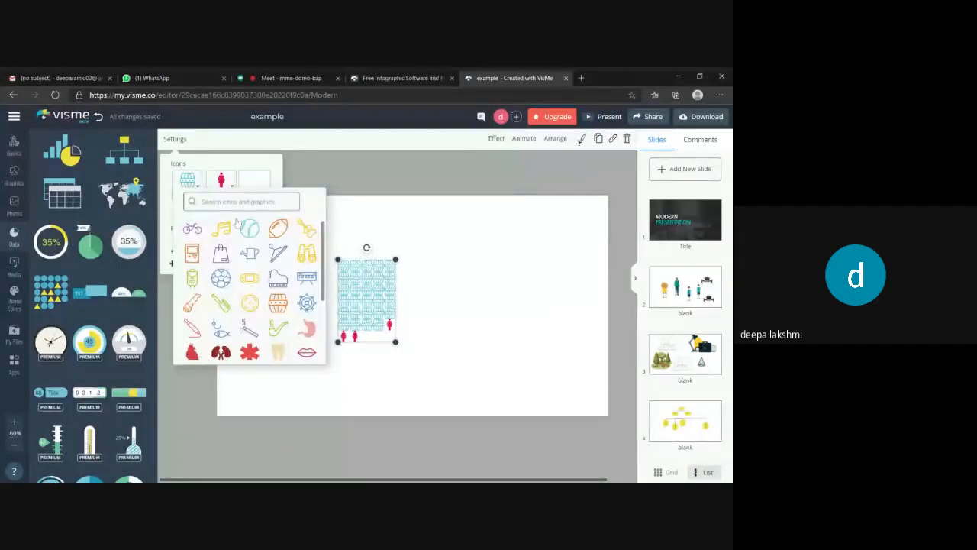
{"action": "left_click", "coordinate": [250, 229]}
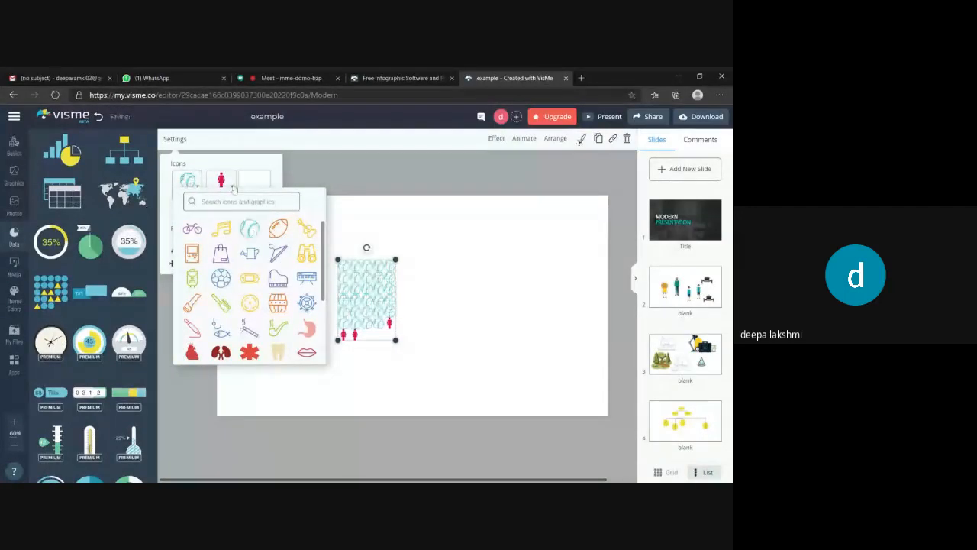
{"action": "left_click", "coordinate": [232, 189]}
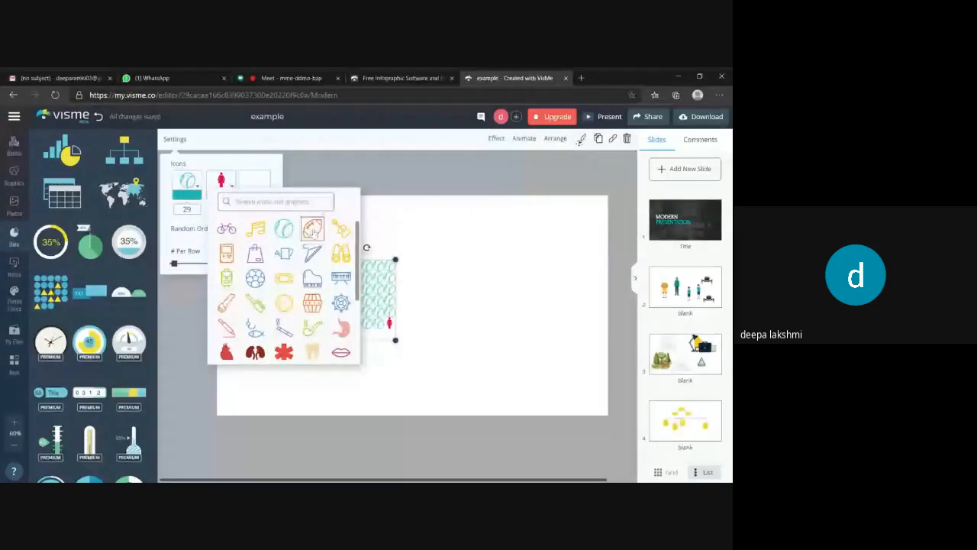
{"action": "left_click", "coordinate": [312, 229]}
{"action": "left_click", "coordinate": [438, 352]}
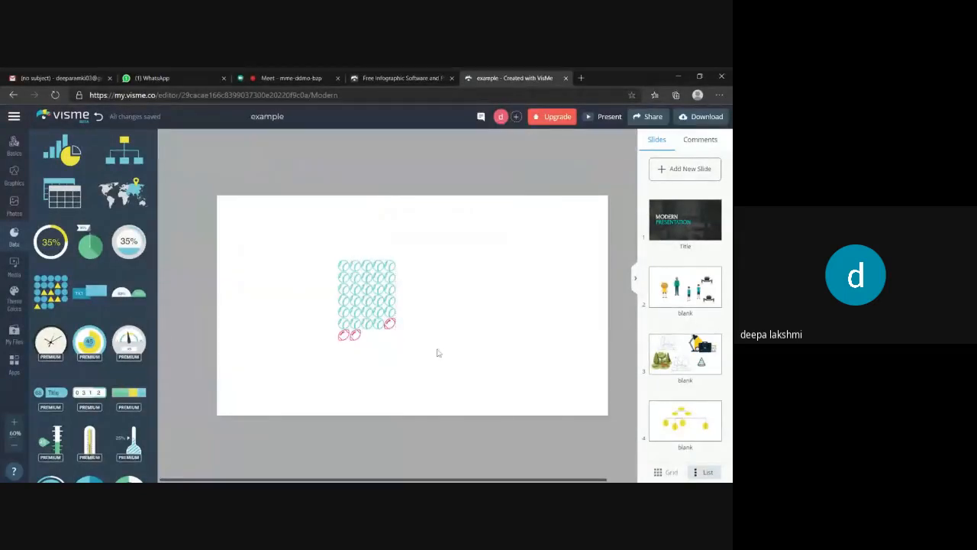
- Set the quantity of the icon array's second icon, the American football, to 35
{"action": "left_click", "coordinate": [371, 329]}
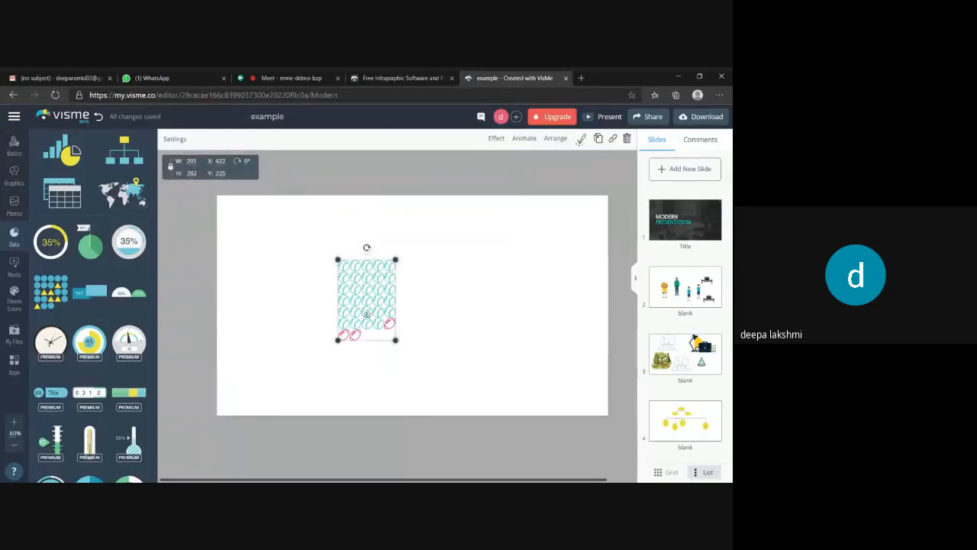
{"action": "left_click", "coordinate": [174, 138]}
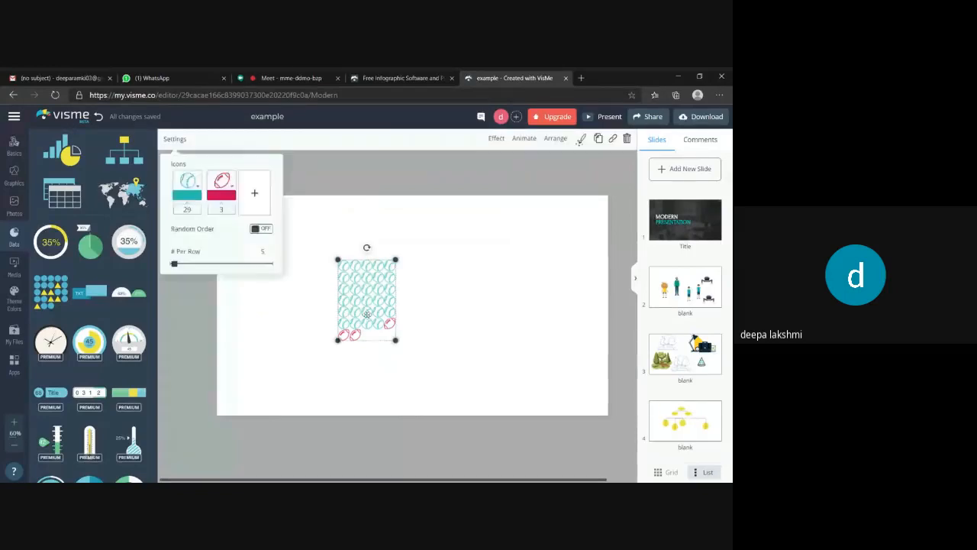
{"action": "left_click", "coordinate": [225, 213]}
{"action": "key", "text": "BackSpace"}
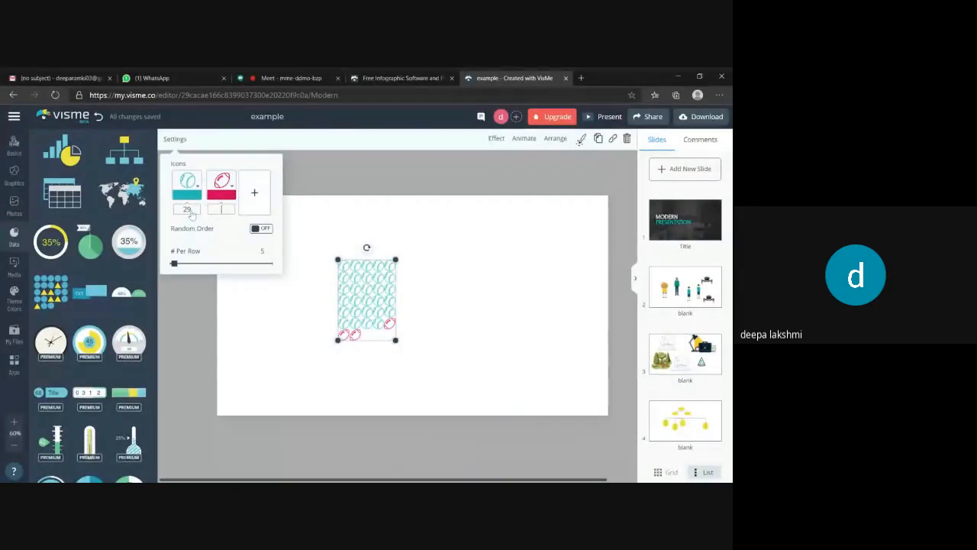
{"action": "type", "text": "35"}
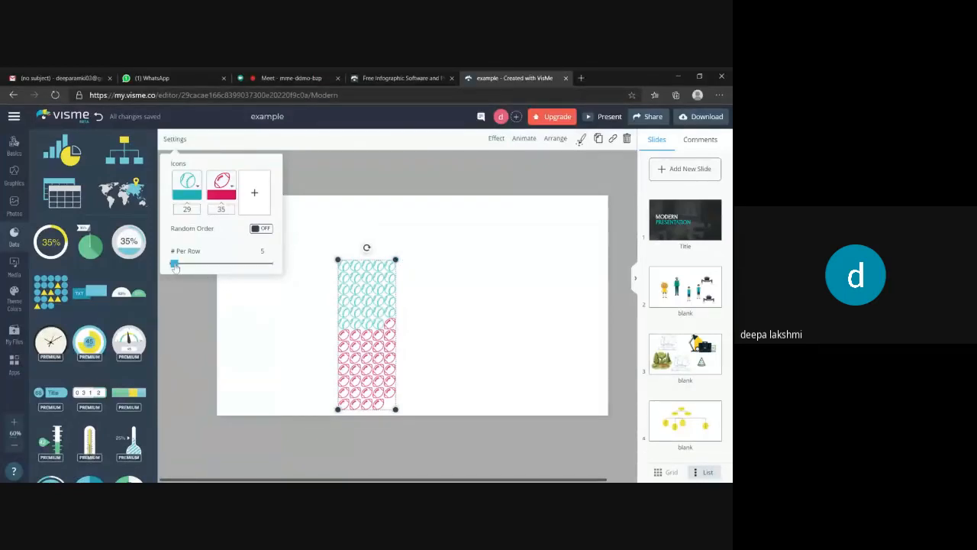
- Set the icon array to 19 icons per row, enlarge it to about 516 wide and move it nearer the slide's centre
{"action": "mouse_move", "coordinate": [175, 266]}
{"action": "left_mouse_down"}
{"action": "mouse_move", "coordinate": [201, 267]}
{"action": "mouse_move", "coordinate": [188, 268]}
{"action": "left_mouse_up"}
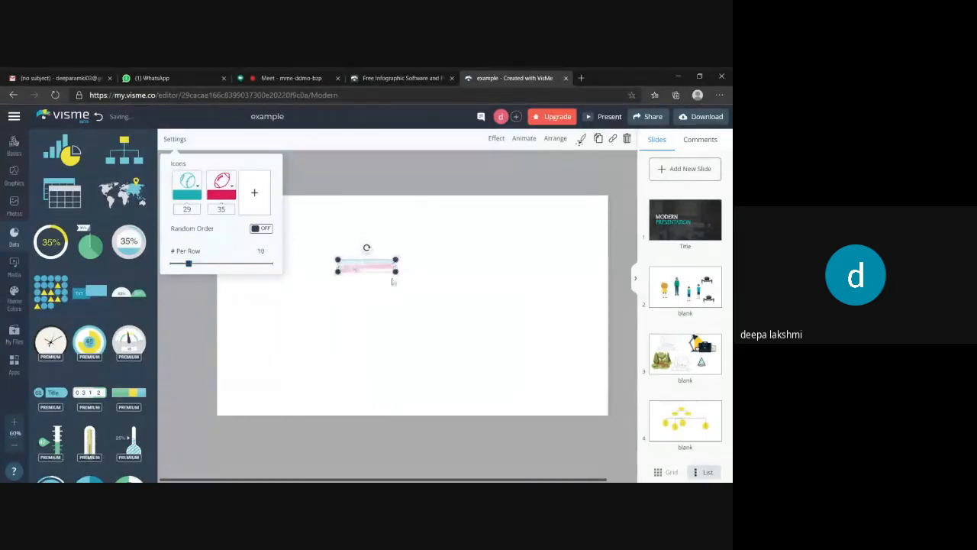
{"action": "left_click_drag", "start_coordinate": [395, 273], "coordinate": [447, 283]}
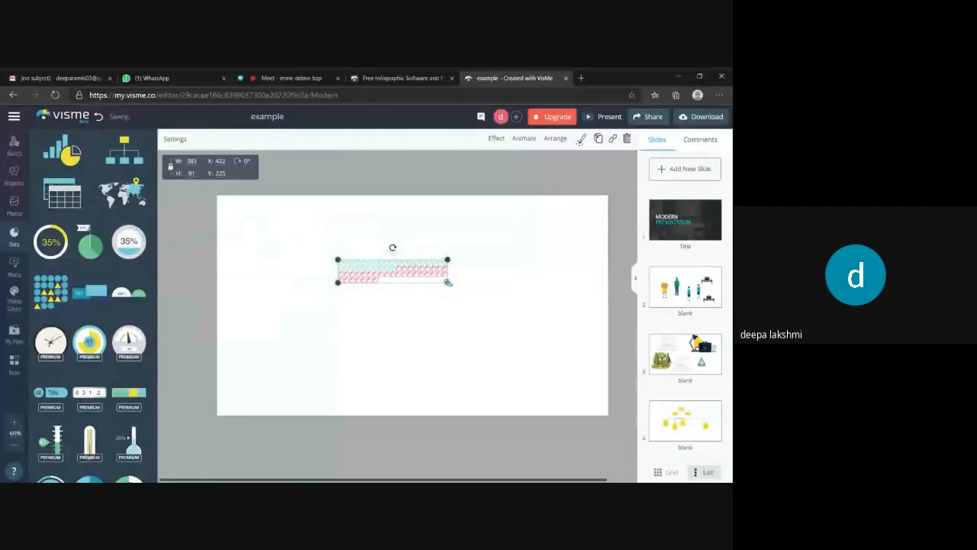
{"action": "left_click_drag", "start_coordinate": [447, 281], "coordinate": [462, 321]}
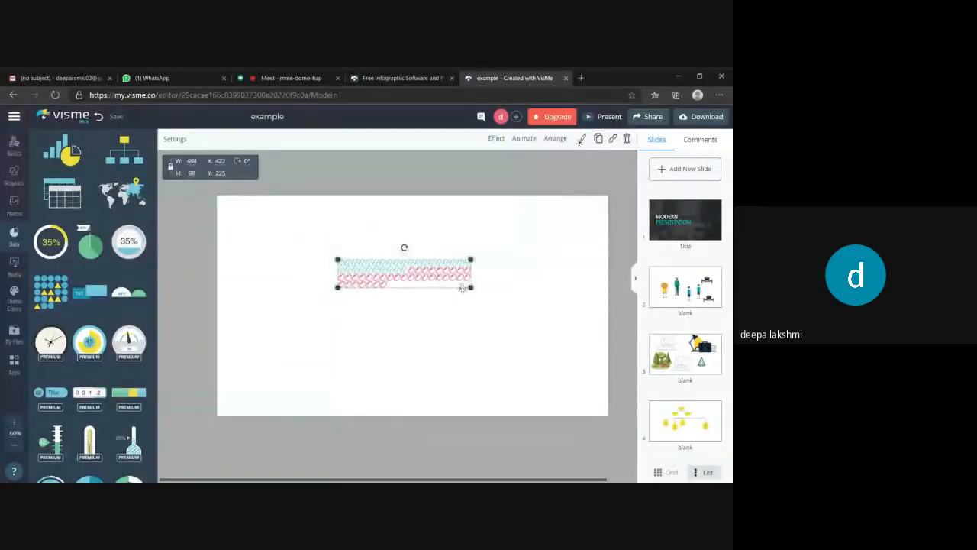
{"action": "left_click_drag", "start_coordinate": [470, 287], "coordinate": [509, 341]}
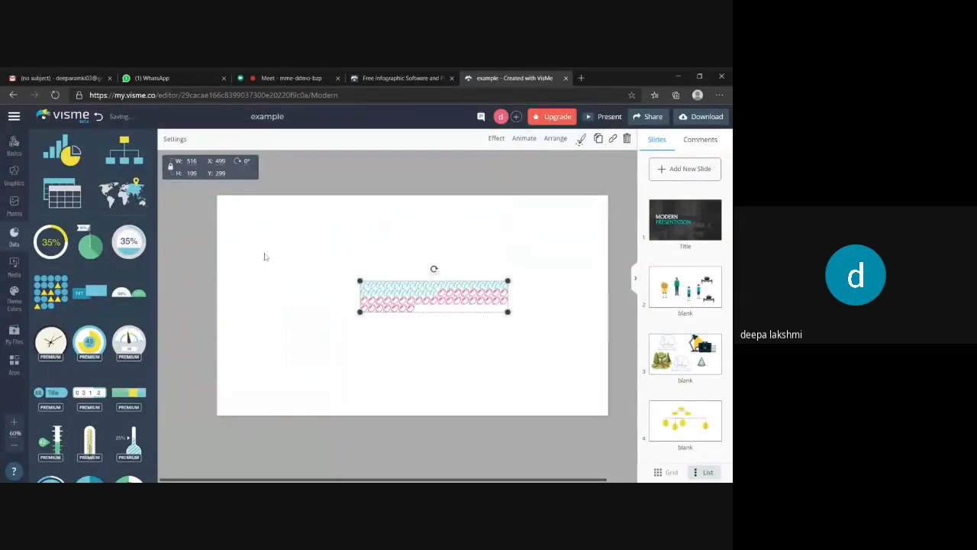
- Add a third icon to the array and change it to the heart organ icon
{"action": "left_click", "coordinate": [174, 141]}
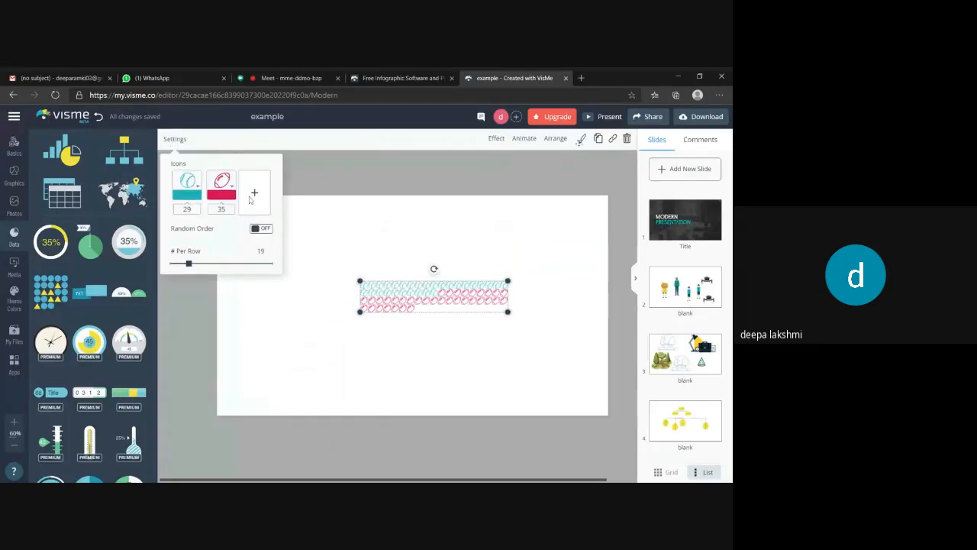
{"action": "left_click", "coordinate": [250, 198]}
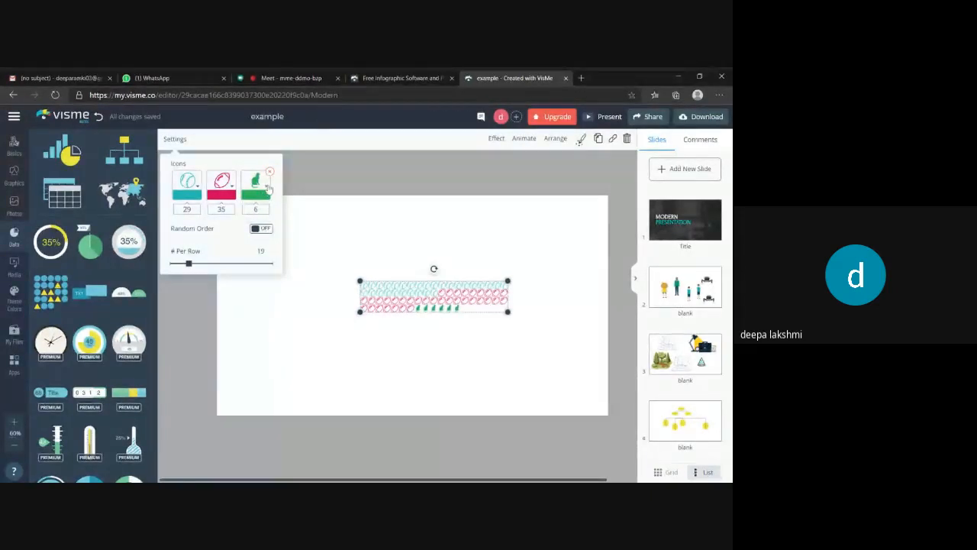
{"action": "left_click", "coordinate": [267, 186]}
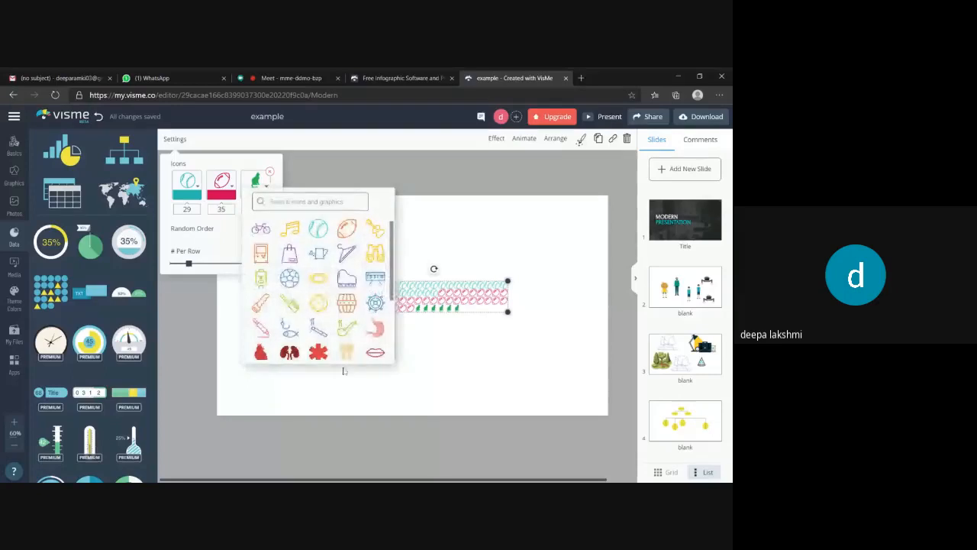
{"action": "left_click", "coordinate": [376, 329]}
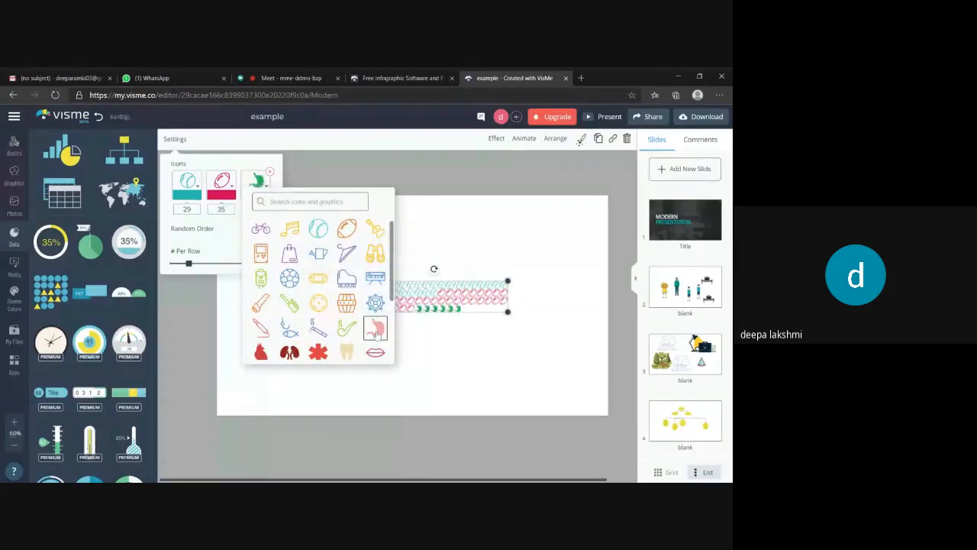
{"action": "left_click", "coordinate": [261, 353]}
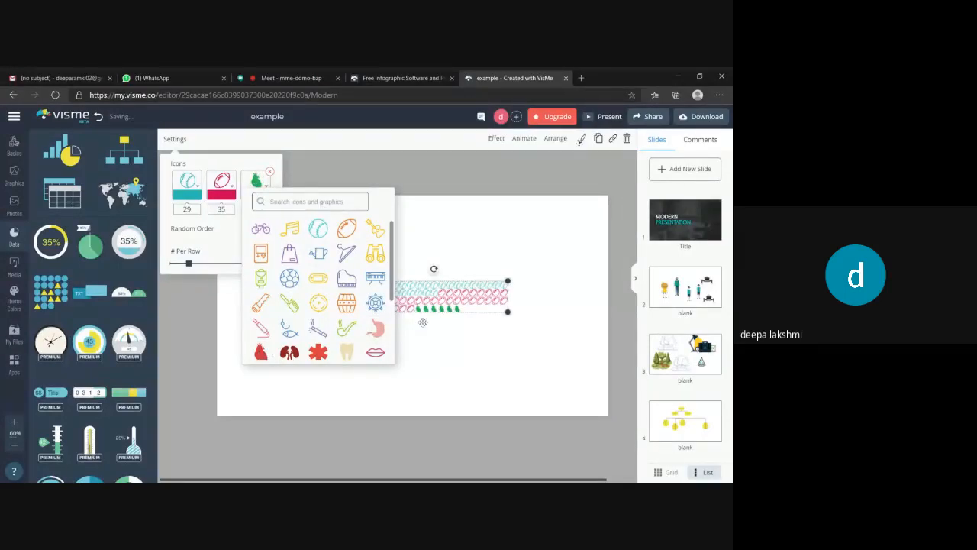
{"action": "left_click", "coordinate": [431, 368]}
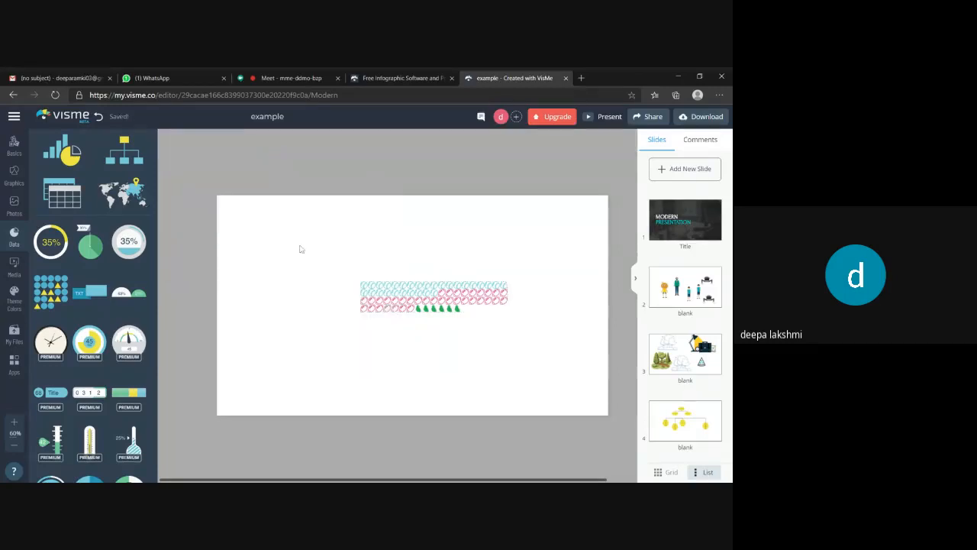
- Set the heart icon's quantity to 67 and turn on random order for the icon array
{"action": "left_click", "coordinate": [433, 296]}
{"action": "left_click", "coordinate": [175, 139]}
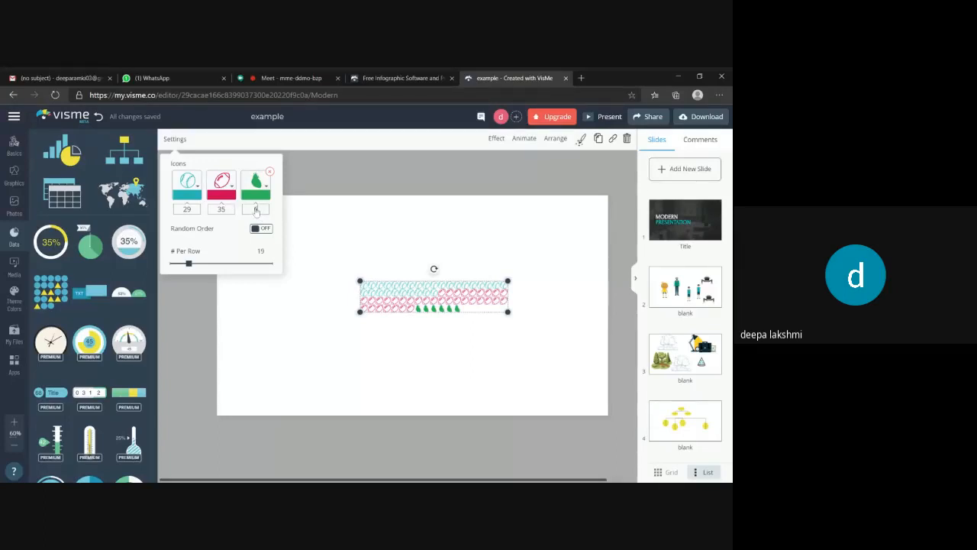
{"action": "left_click", "coordinate": [256, 210]}
{"action": "key", "text": "BackSpace"}
{"action": "type", "text": "67"}
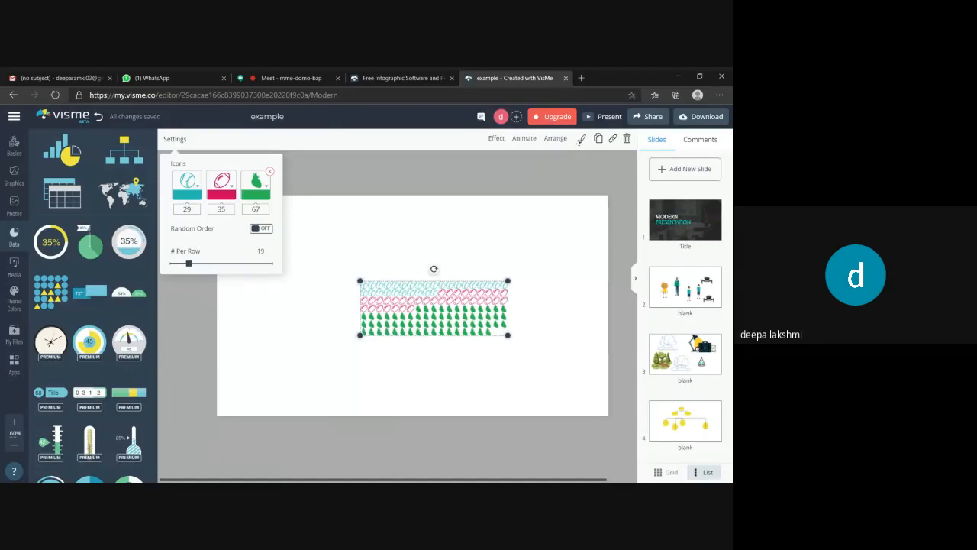
{"action": "left_click", "coordinate": [264, 228]}
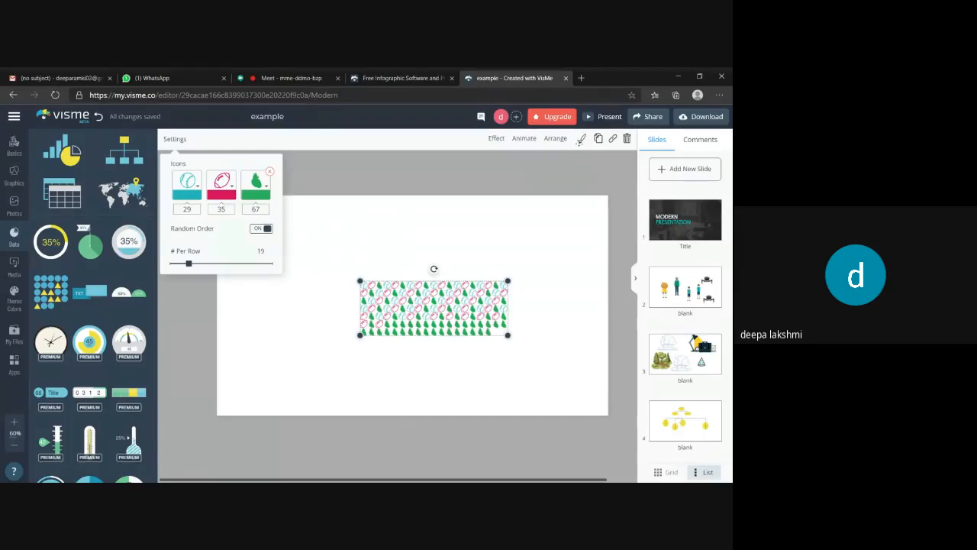
{"action": "left_click", "coordinate": [312, 384]}
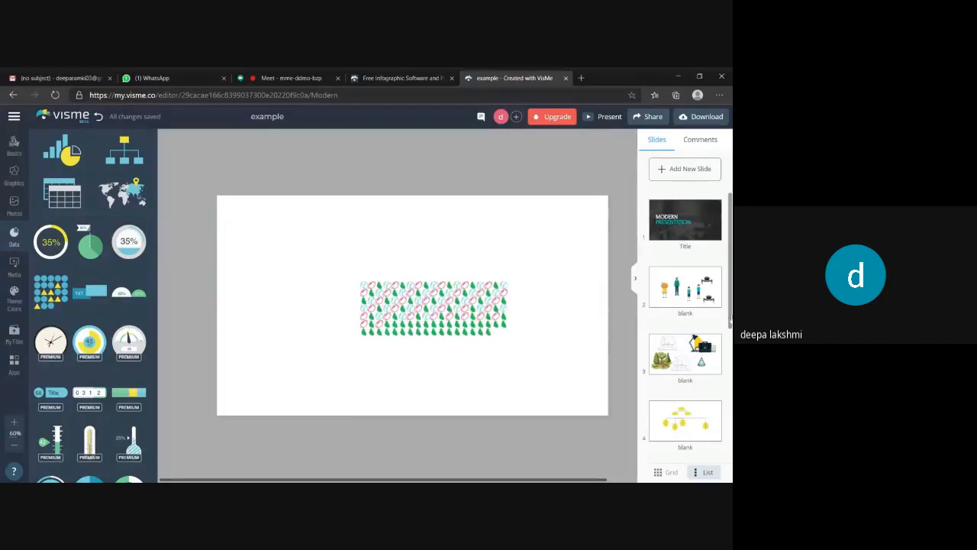
- Go to blank slide 6 and open the YouTube video insertion options
{"action": "scroll", "coordinate": [685, 328], "scroll_direction": "down", "scroll_amount": 5}
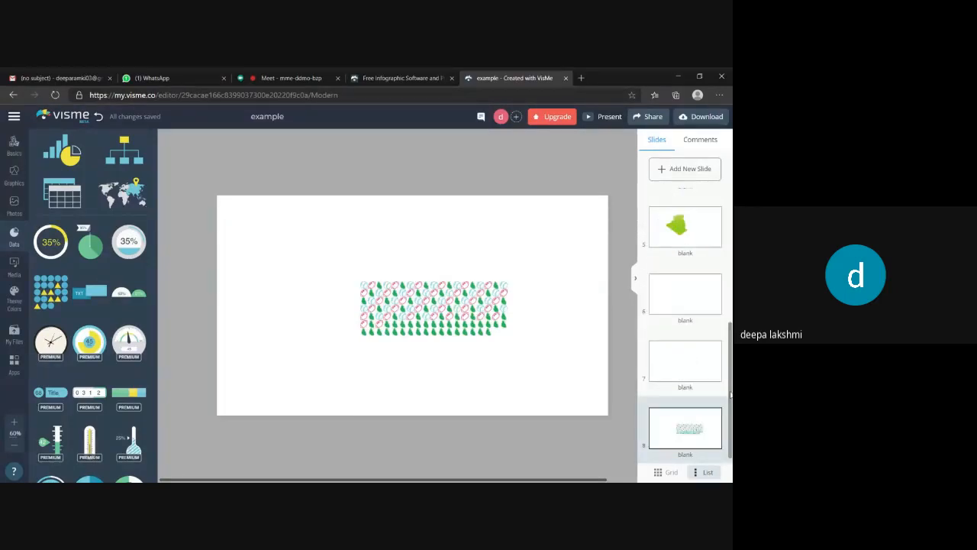
{"action": "left_click", "coordinate": [691, 283]}
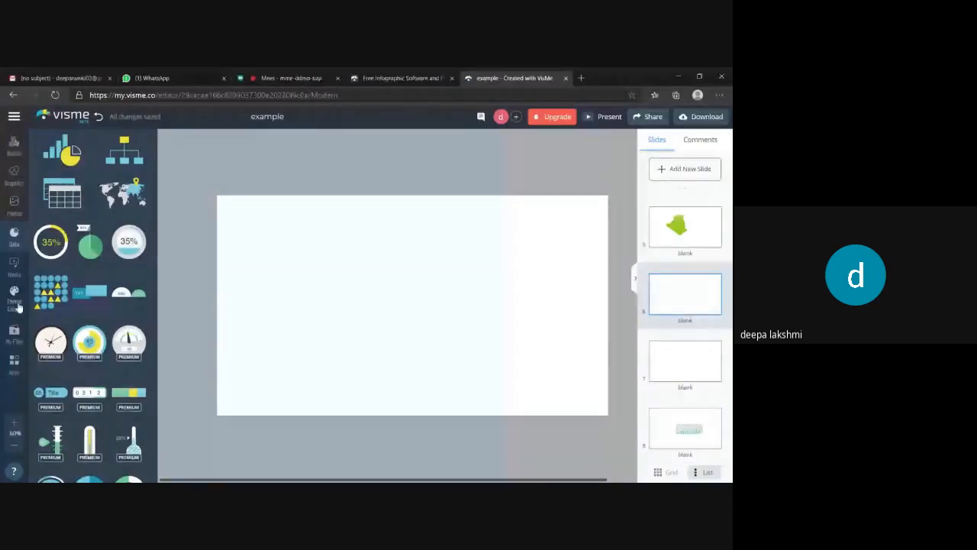
{"action": "left_click", "coordinate": [13, 365]}
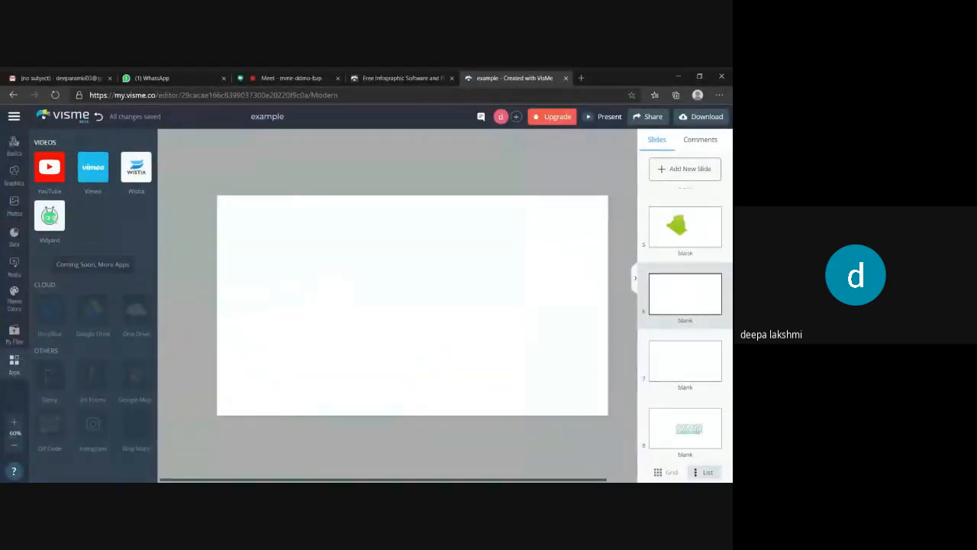
{"action": "left_click", "coordinate": [25, 356]}
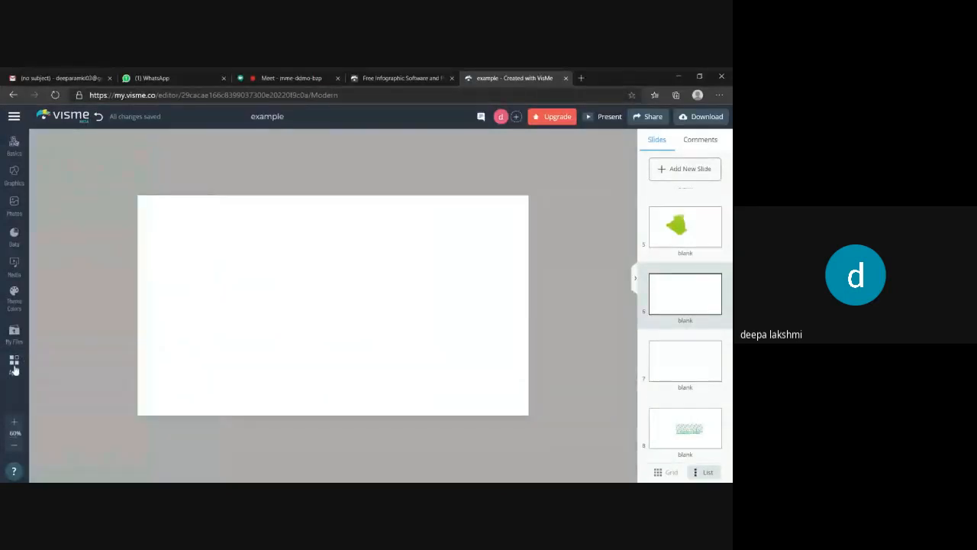
{"action": "left_click", "coordinate": [13, 369]}
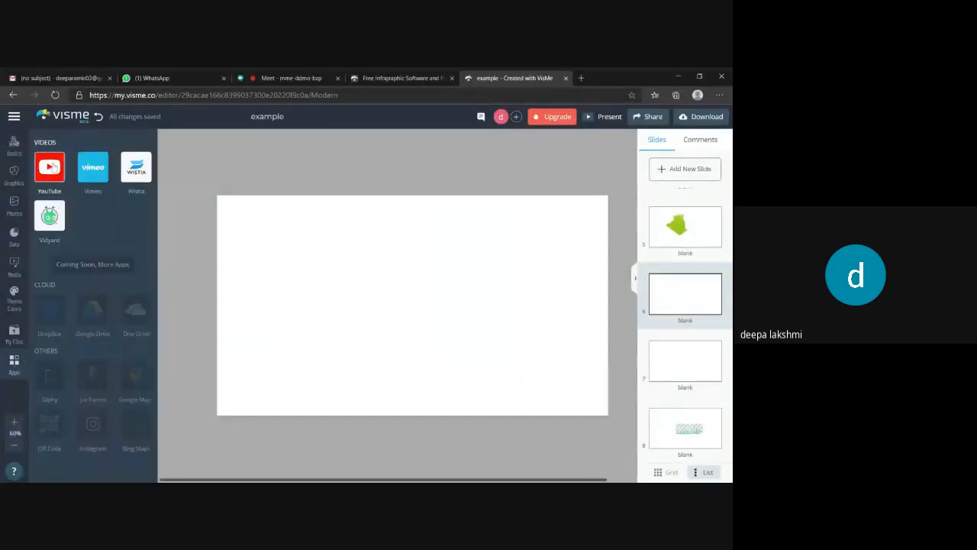
{"action": "left_click", "coordinate": [51, 166]}
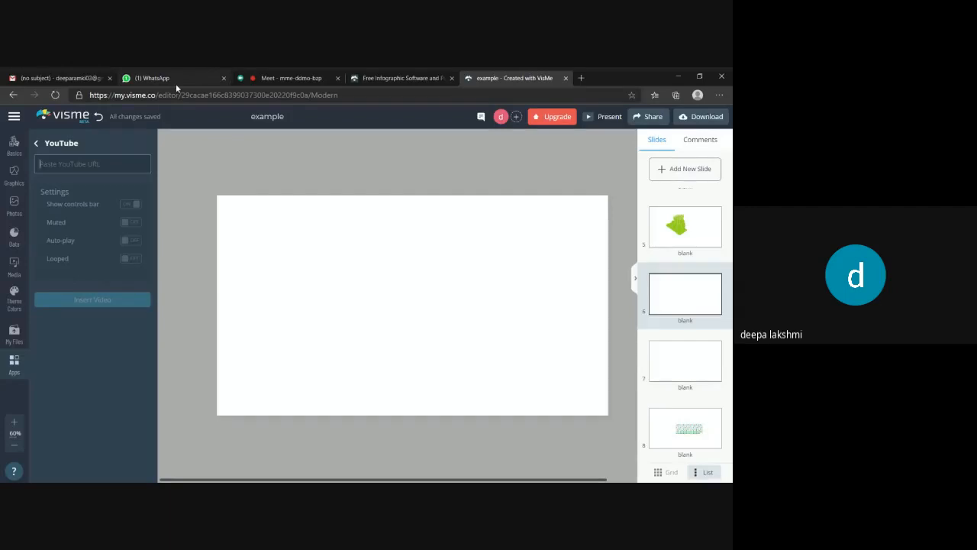
- Search the web for youtube in a new browser tab and open the YouTube site
{"action": "left_click", "coordinate": [581, 77]}
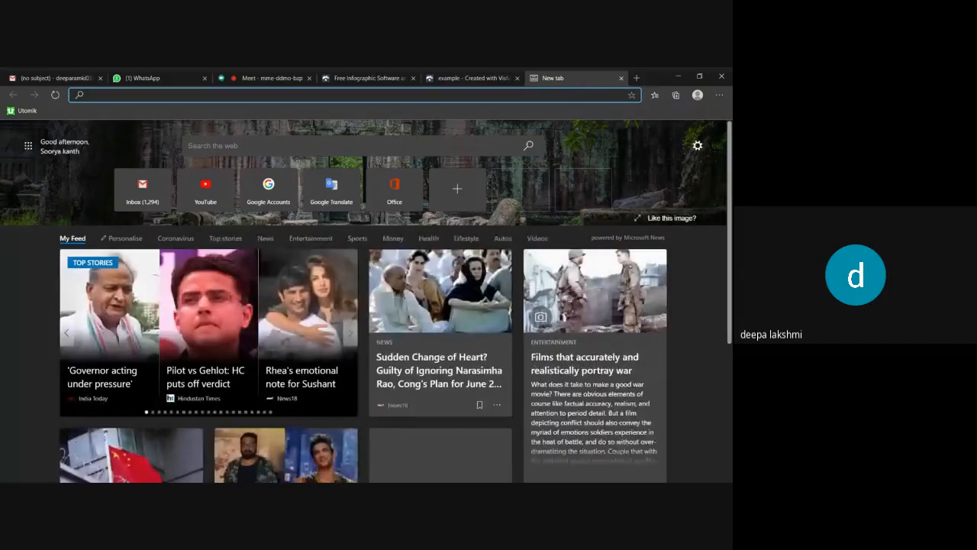
{"action": "type", "text": "youtube"}
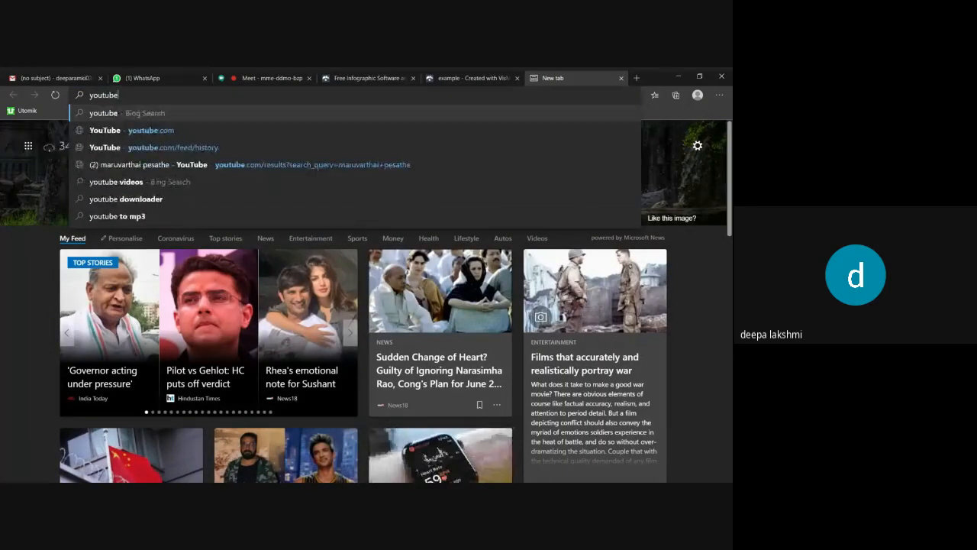
{"action": "key", "text": "Return"}
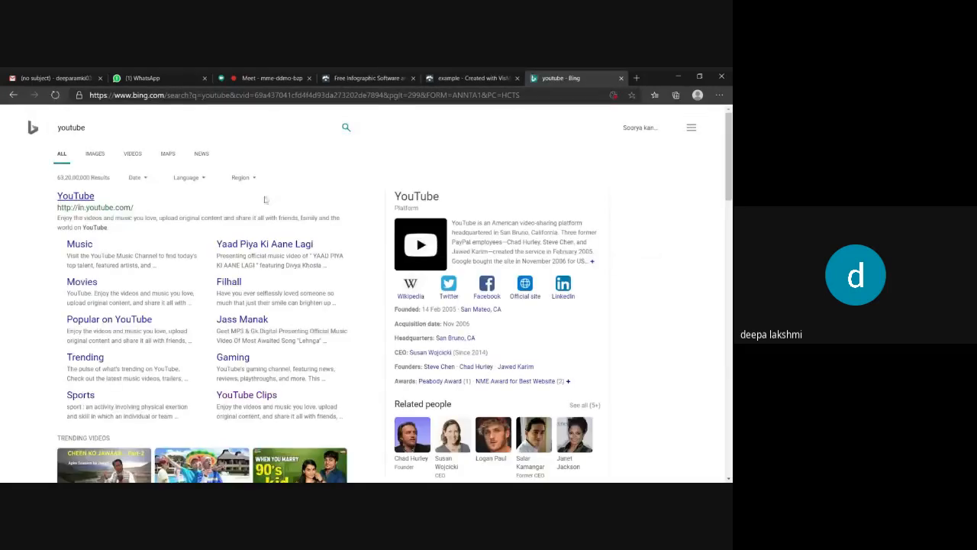
{"action": "left_click", "coordinate": [83, 202]}
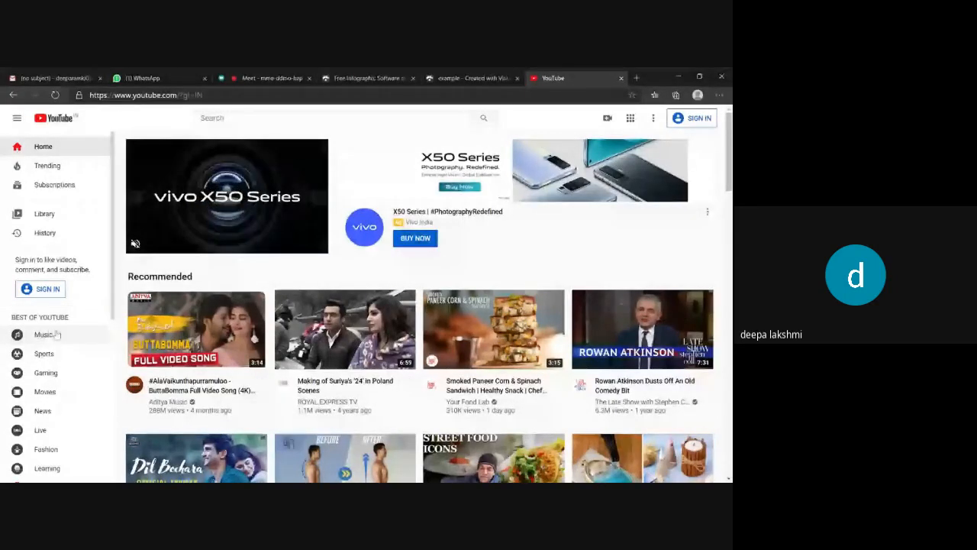
- Open the Juventus vs Udinese 1-2 highlights video from YouTube's Sports channel and pause playback
{"action": "left_click", "coordinate": [43, 353]}
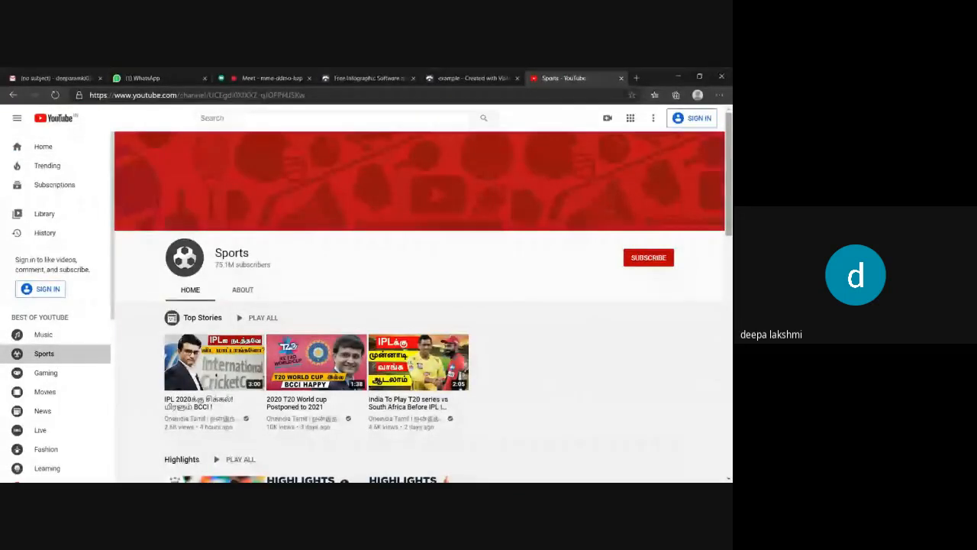
{"action": "scroll", "coordinate": [713, 251], "scroll_direction": "down", "scroll_amount": 2}
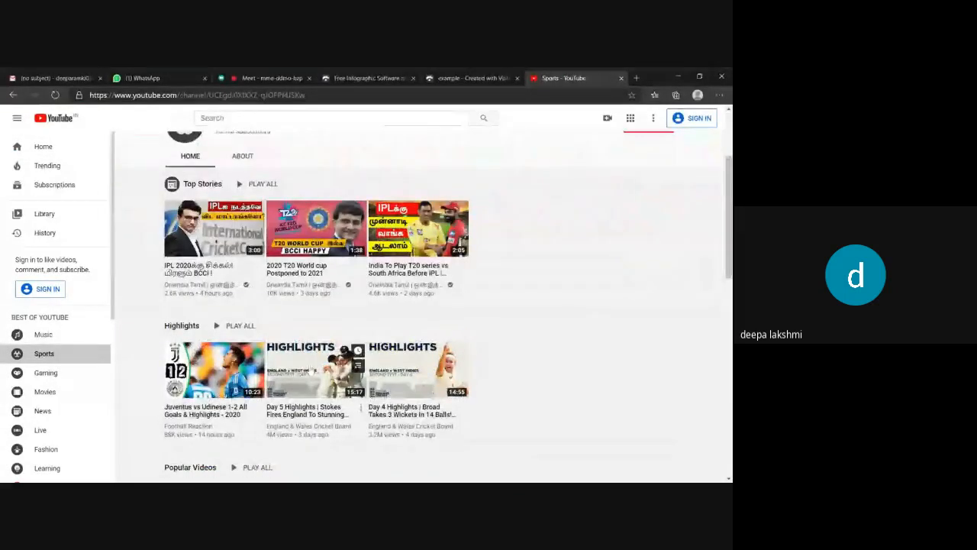
{"action": "left_click", "coordinate": [192, 386]}
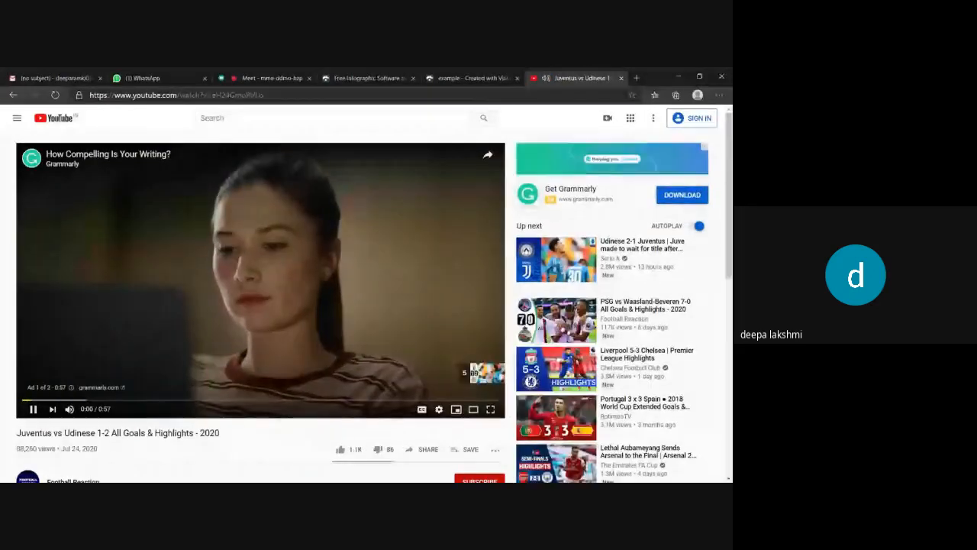
{"action": "key", "text": "space"}
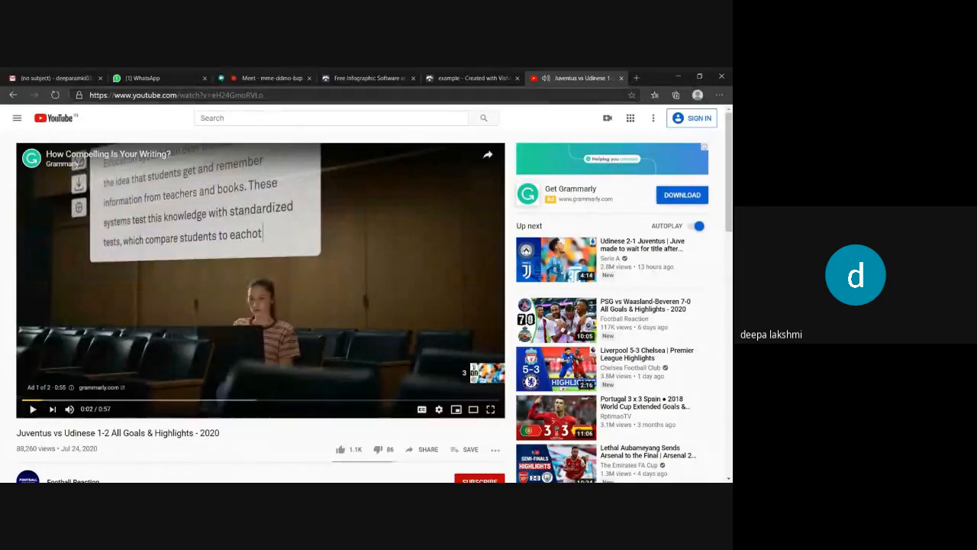
- Copy the YouTube video's URL and switch back to the example presentation in the Visme editor
{"action": "key", "text": "ctrl+l"}
{"action": "key", "text": "ctrl+c"}
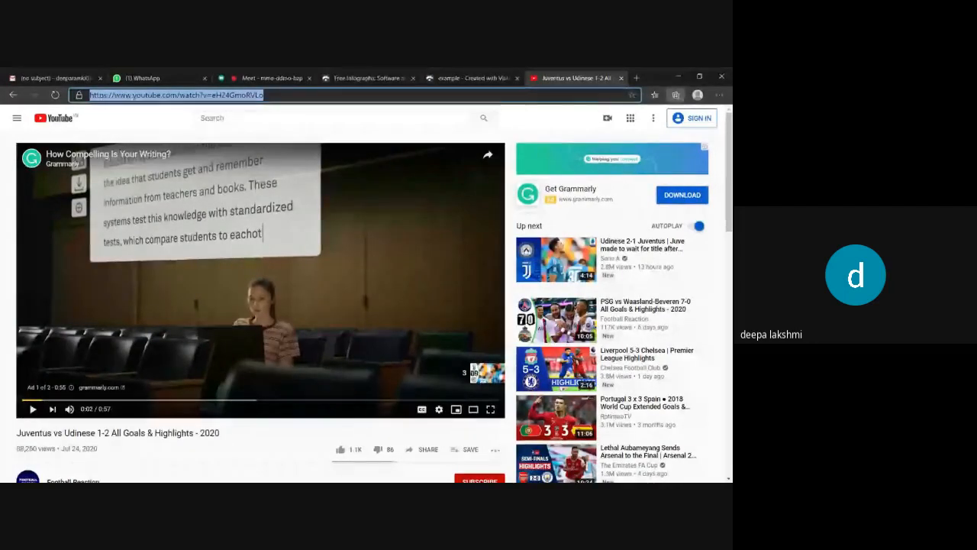
{"action": "left_click", "coordinate": [364, 79]}
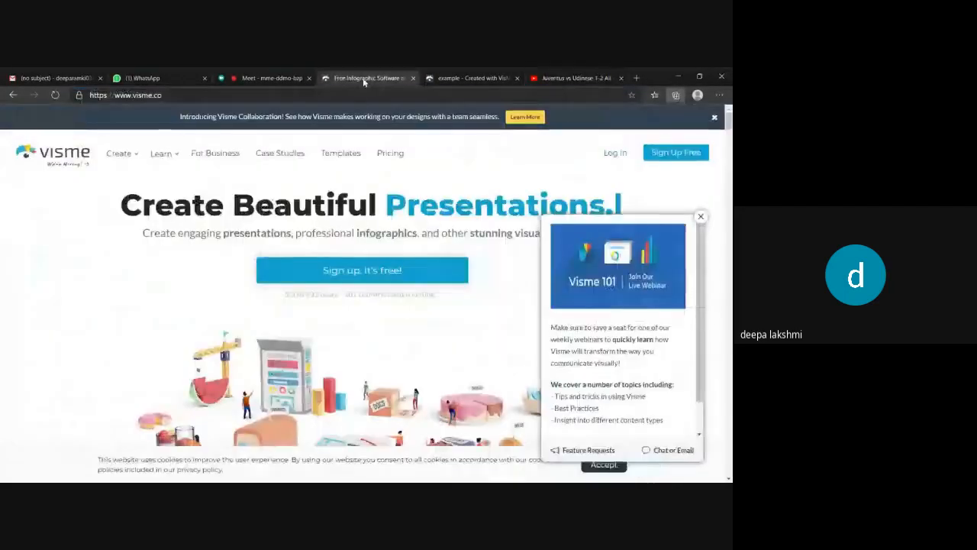
{"action": "left_click", "coordinate": [450, 79]}
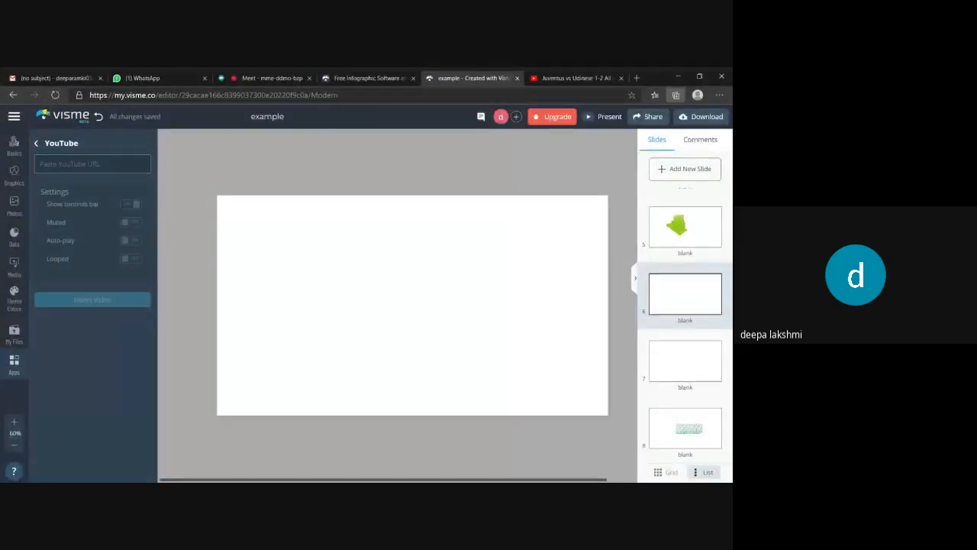
- Embed the copied Juventus vs Udinese YouTube video on slide 6
{"action": "key", "text": "ctrl+v"}
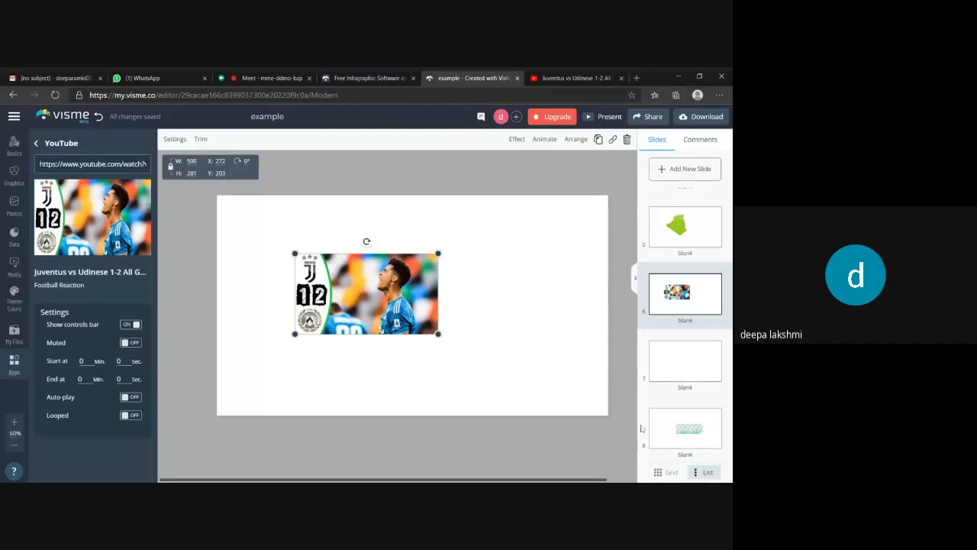
- Go to blank slide 7 and add a bar chart with the default Europe, America and Africa data
{"action": "left_click", "coordinate": [692, 370]}
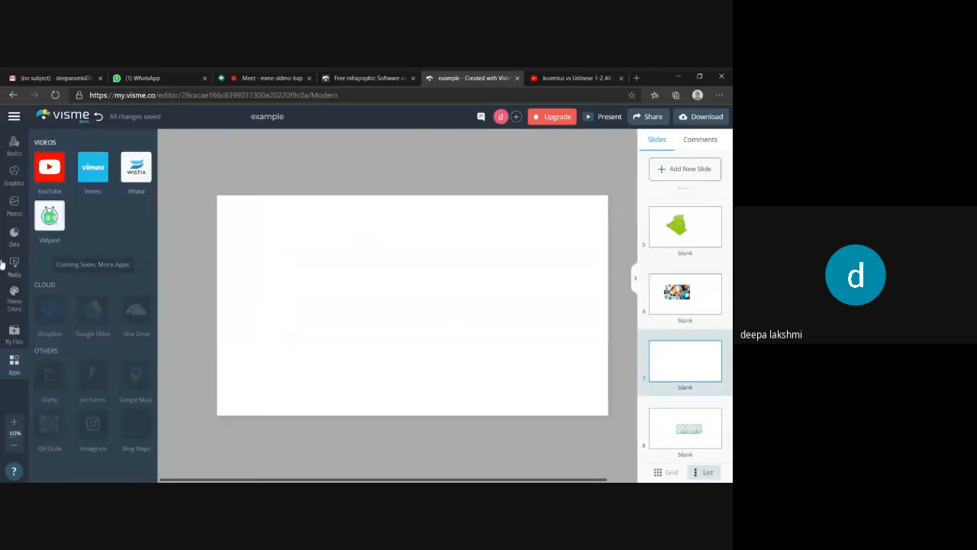
{"action": "left_click", "coordinate": [15, 238]}
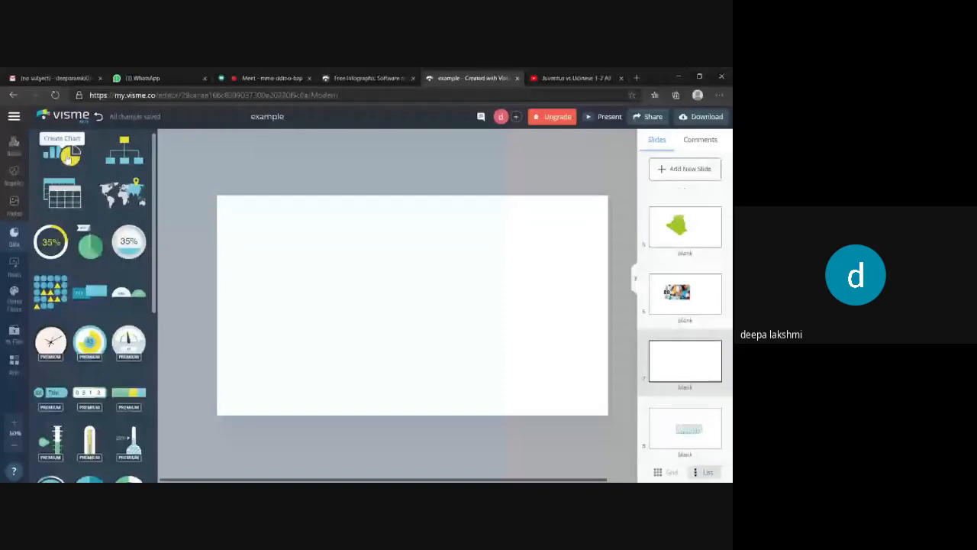
{"action": "left_click", "coordinate": [71, 156]}
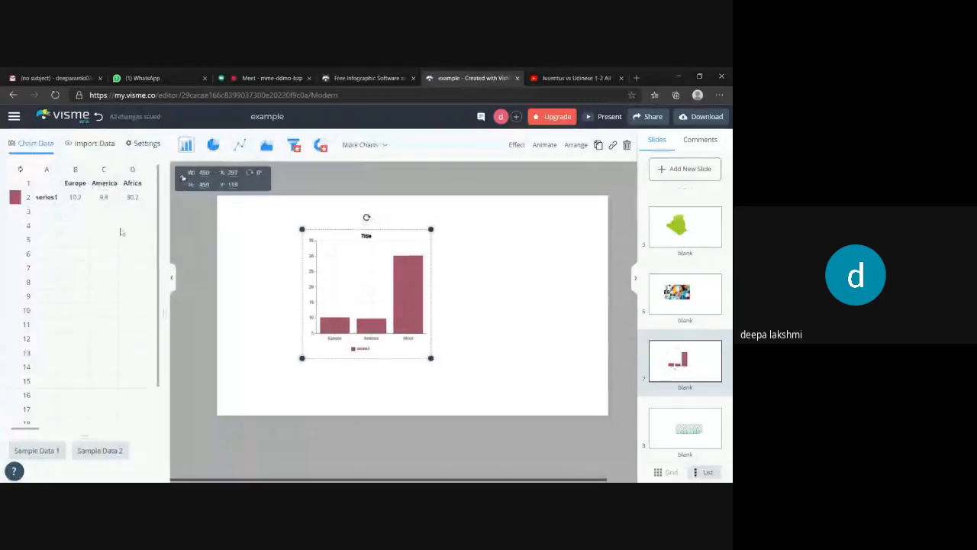
{"action": "left_click", "coordinate": [257, 312]}
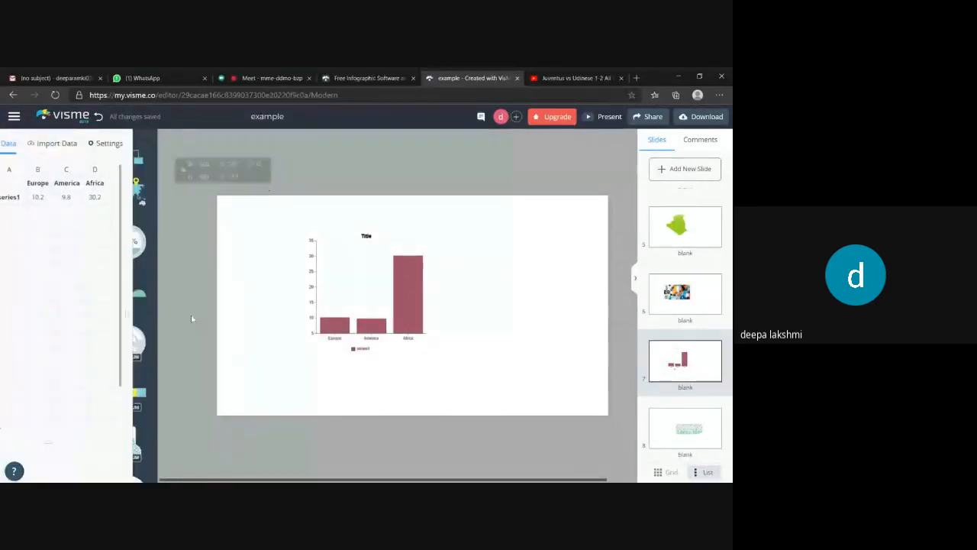
- Try red, yellow and maroon for the chart's series1 colour, then set it to magenta
{"action": "left_click", "coordinate": [396, 298]}
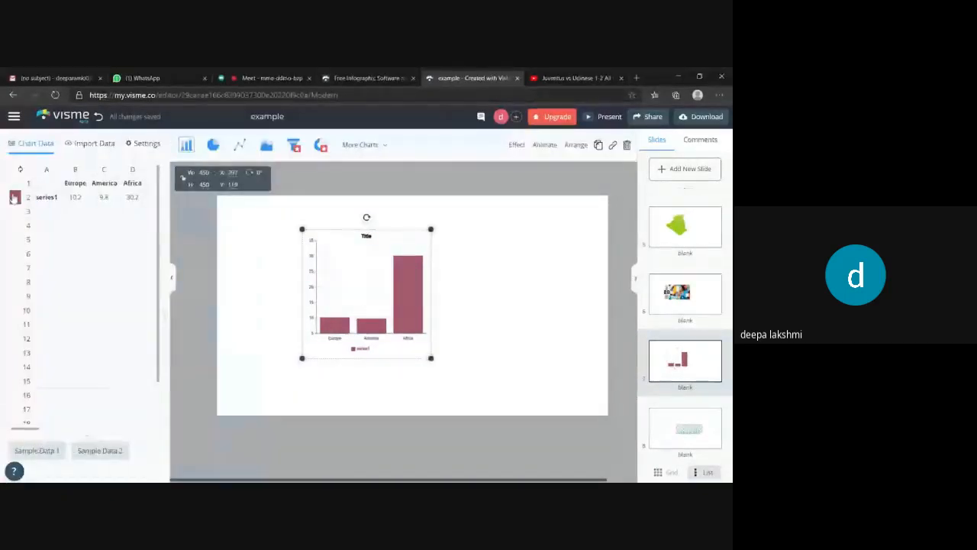
{"action": "left_click", "coordinate": [14, 197]}
{"action": "left_click", "coordinate": [133, 239]}
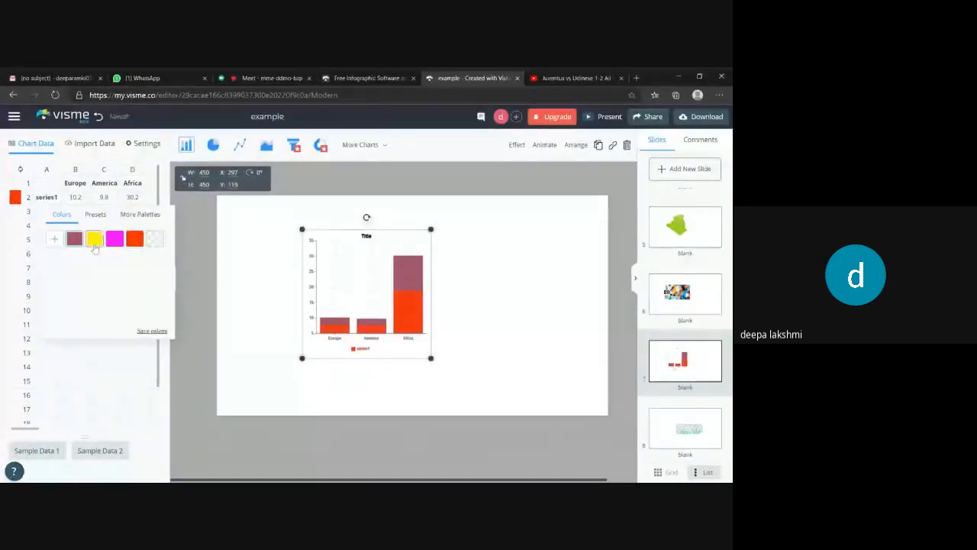
{"action": "left_click", "coordinate": [93, 242]}
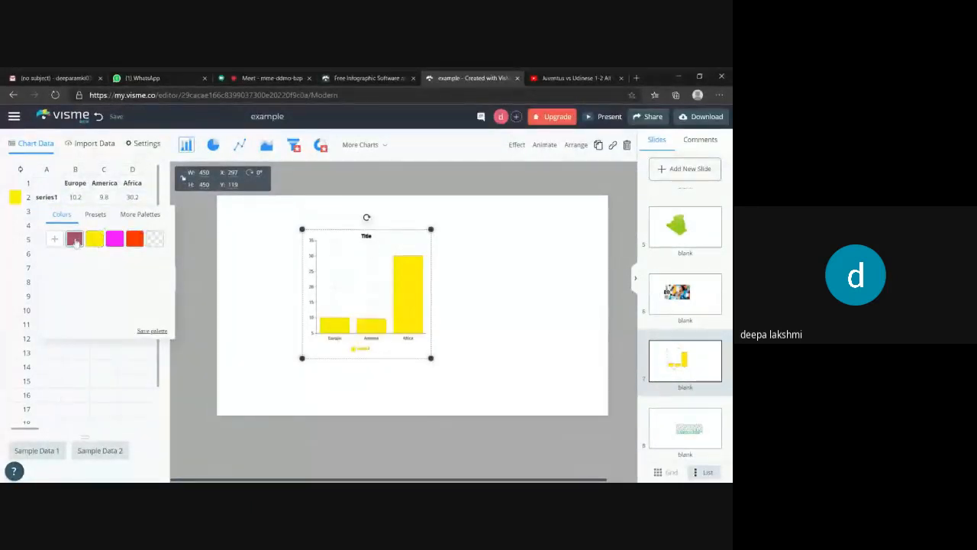
{"action": "left_click", "coordinate": [74, 240]}
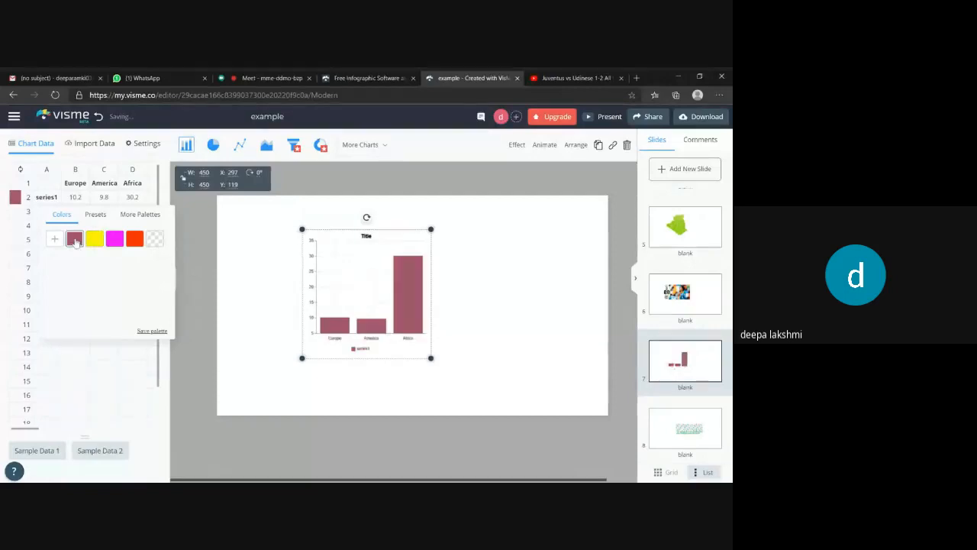
{"action": "left_click", "coordinate": [114, 240]}
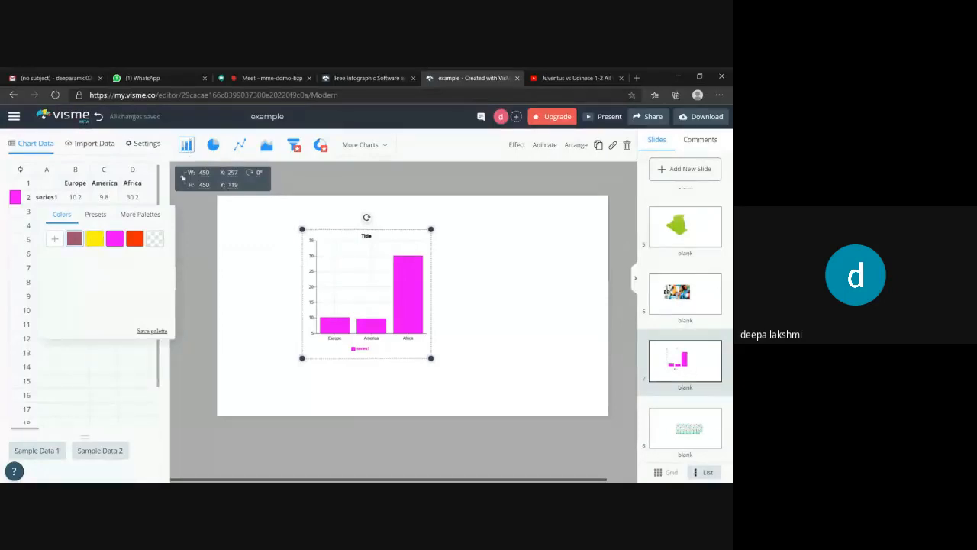
- Change the selected chart to a pie chart and move it beside the maroon bar chart, at about X 766, Y 213
{"action": "left_click", "coordinate": [188, 152]}
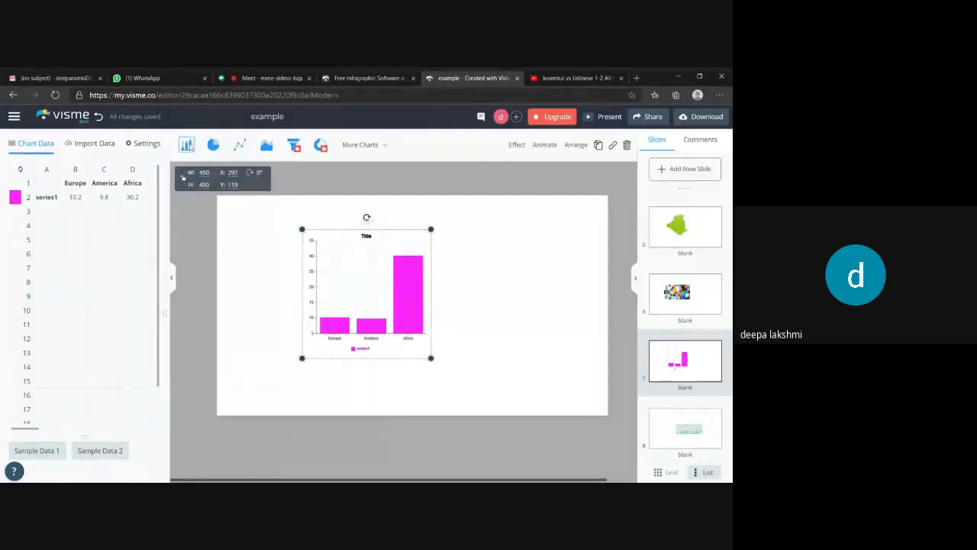
{"action": "left_click", "coordinate": [214, 145]}
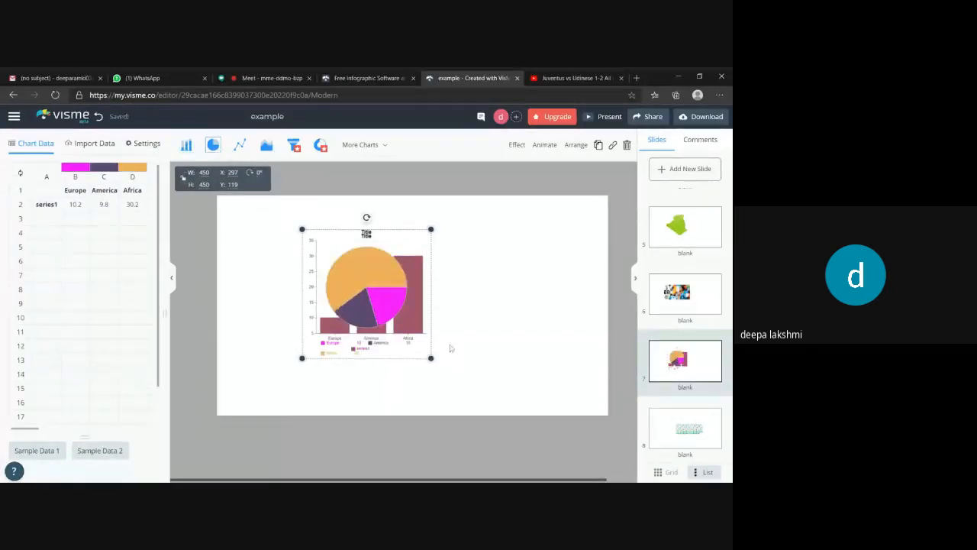
{"action": "left_click", "coordinate": [473, 321]}
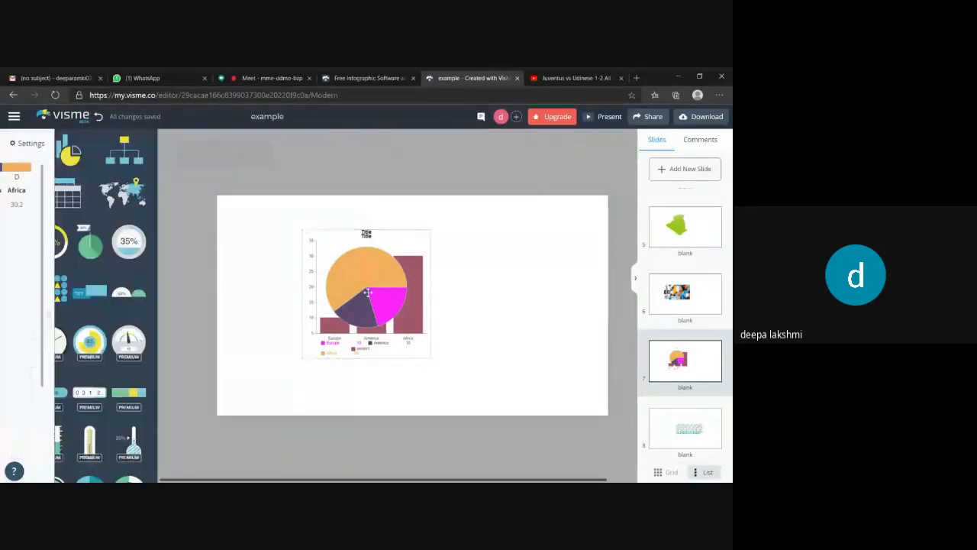
{"action": "left_click_drag", "start_coordinate": [392, 271], "coordinate": [518, 302]}
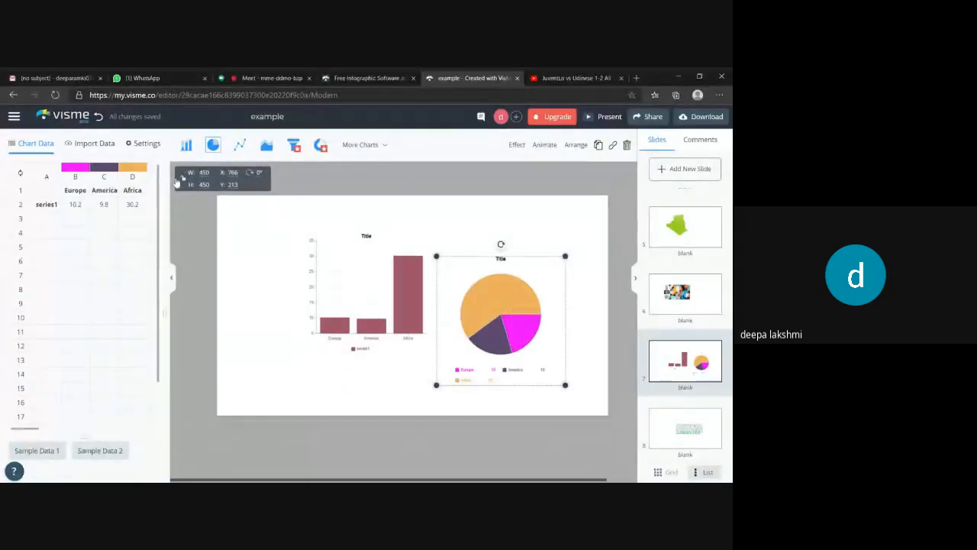
- Set the pie chart's title to population
{"action": "left_click", "coordinate": [147, 143]}
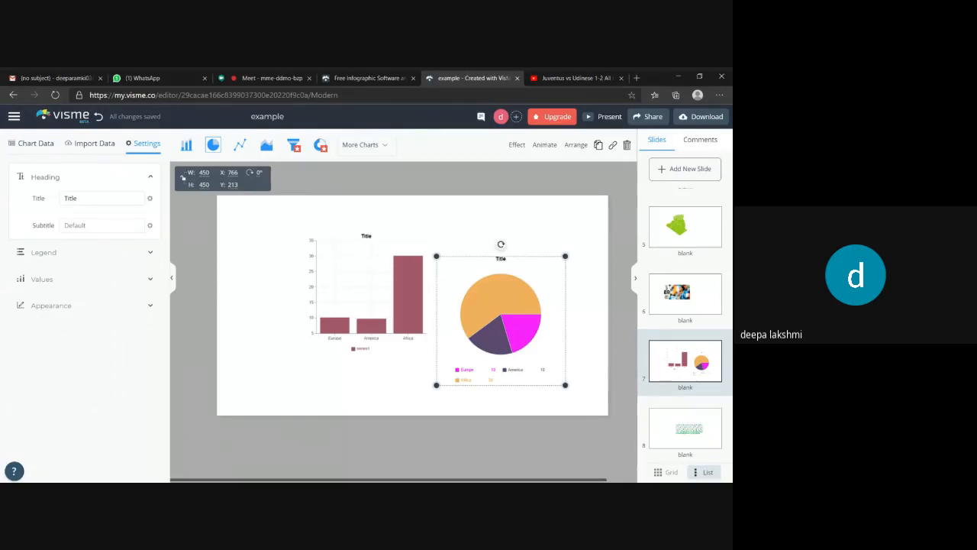
{"action": "left_click_drag", "start_coordinate": [91, 199], "coordinate": [2, 223]}
{"action": "type", "text": "population"}
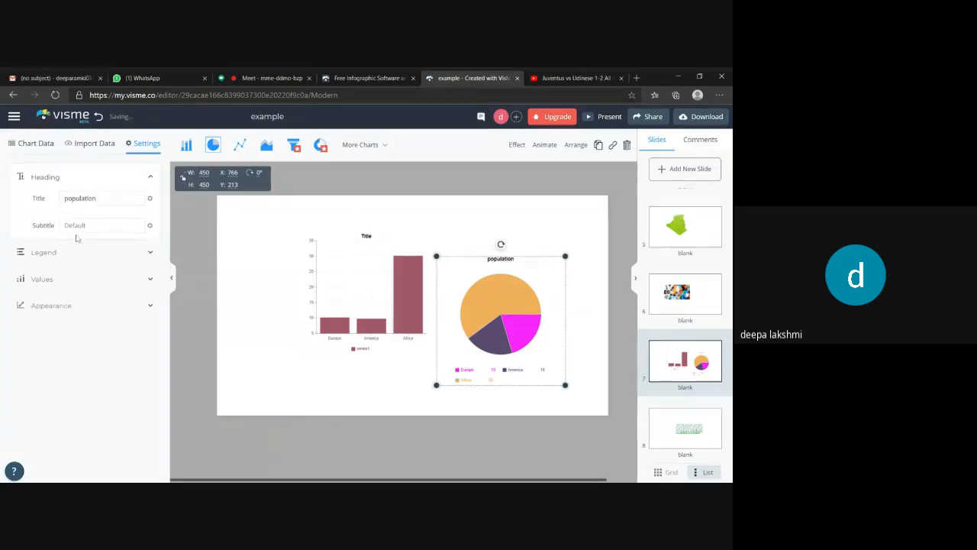
- Toggle the pie chart's legend off and on, and set its position to Top and its alignment to Left
{"action": "left_click", "coordinate": [89, 258]}
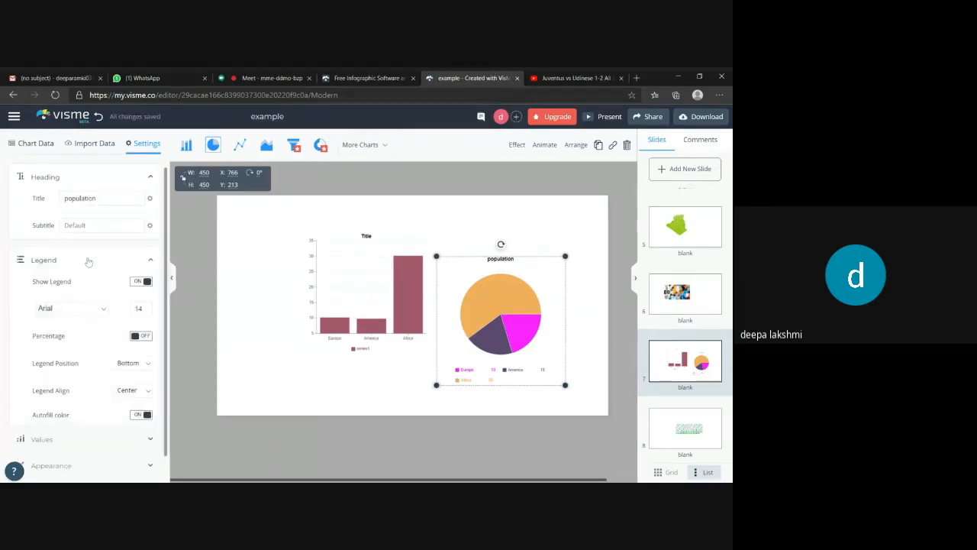
{"action": "left_click", "coordinate": [139, 281]}
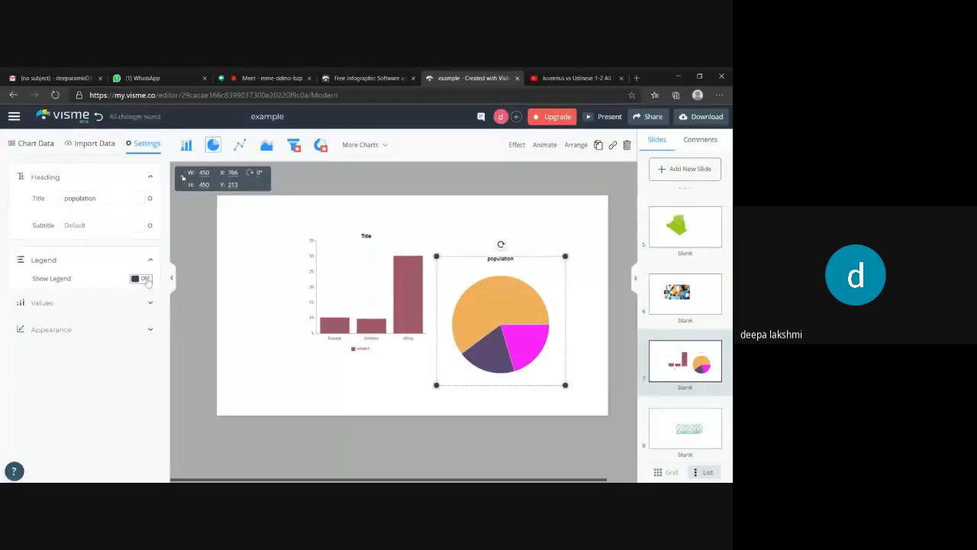
{"action": "left_click", "coordinate": [145, 280]}
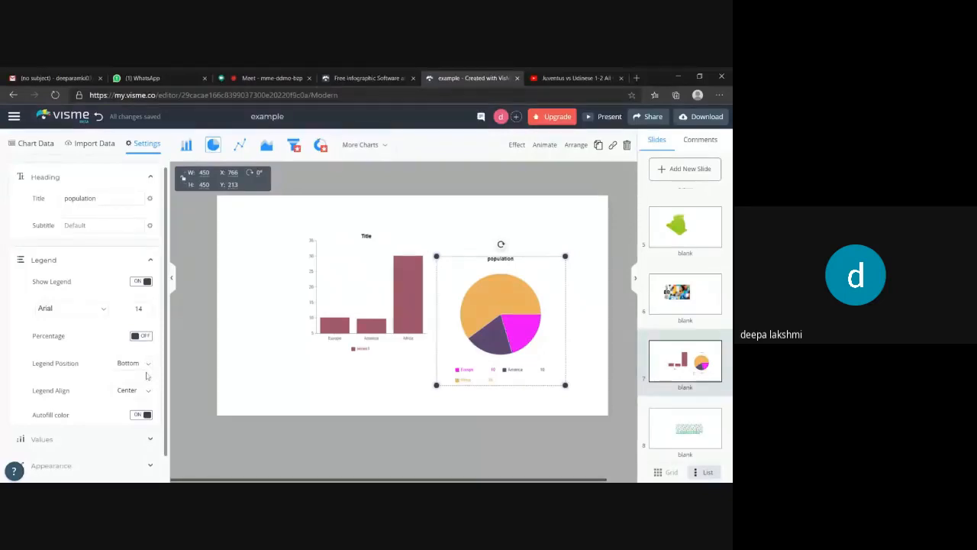
{"action": "left_click", "coordinate": [140, 401]}
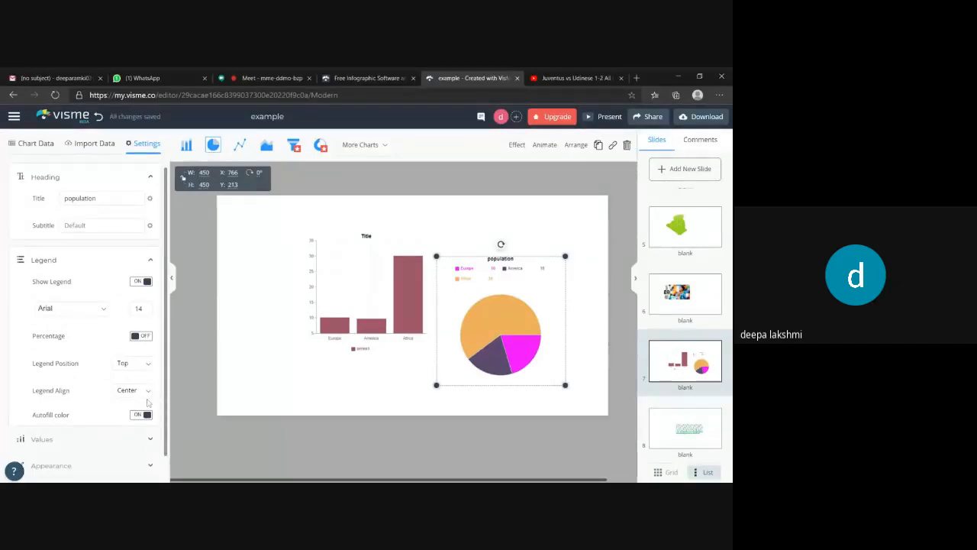
{"action": "left_click", "coordinate": [147, 402]}
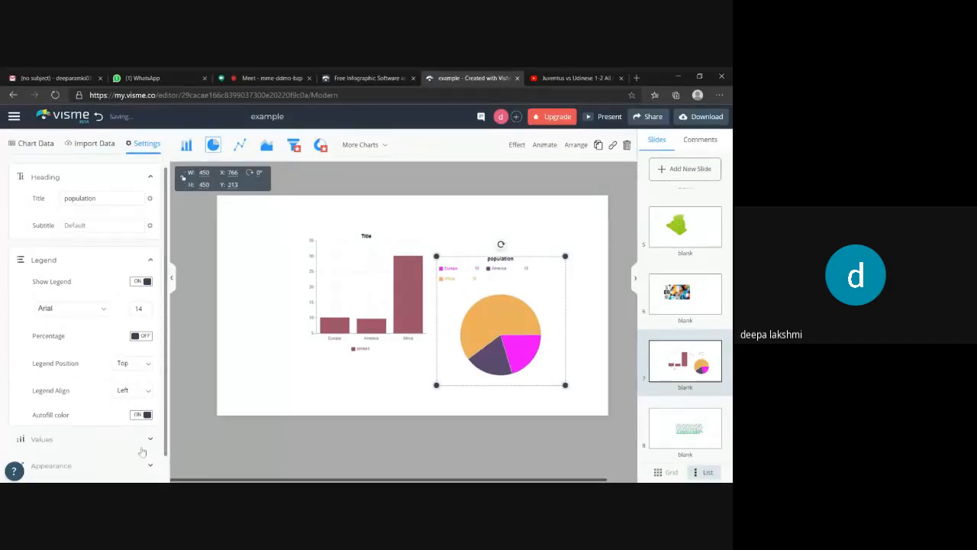
- Try displaying values on the pie chart's slices and switch them off again
{"action": "left_click", "coordinate": [149, 441]}
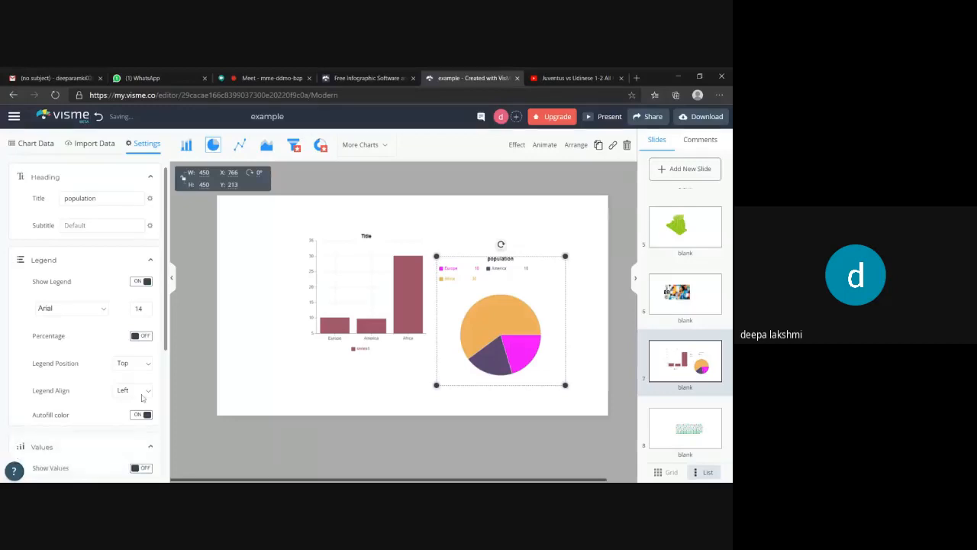
{"action": "left_click_drag", "start_coordinate": [166, 287], "coordinate": [171, 409]}
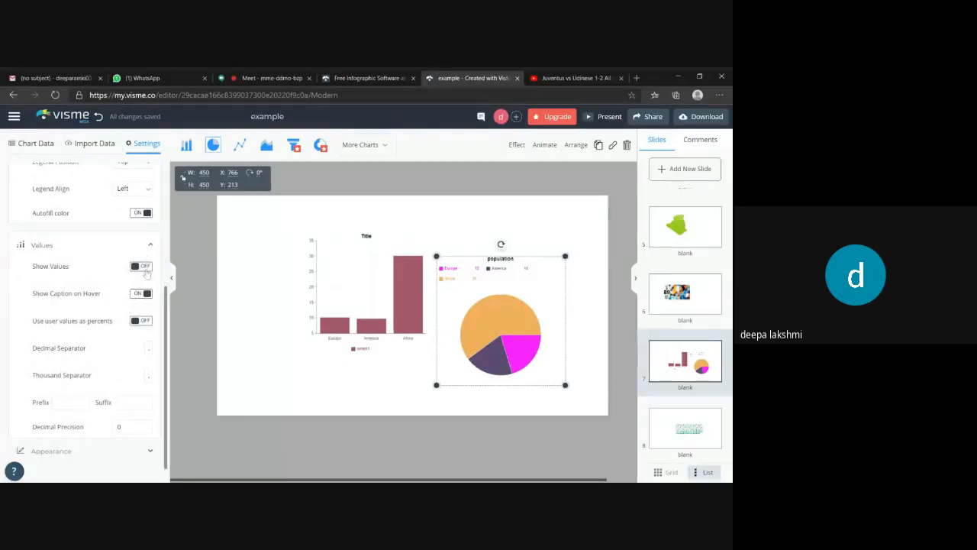
{"action": "left_click", "coordinate": [142, 267]}
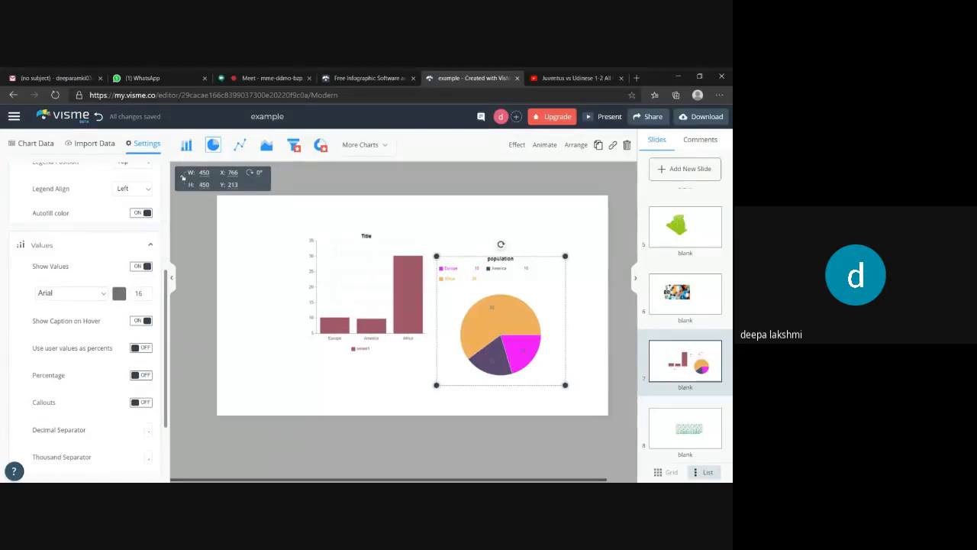
{"action": "left_click", "coordinate": [137, 268]}
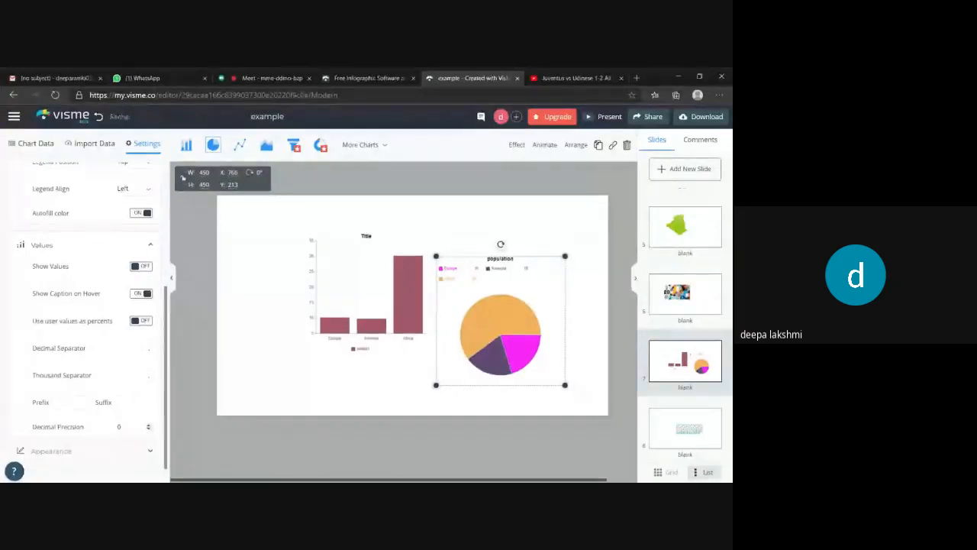
{"action": "scroll", "coordinate": [153, 353], "scroll_direction": "up", "scroll_amount": 3}
{"action": "scroll", "coordinate": [138, 405], "scroll_direction": "down", "scroll_amount": 3}
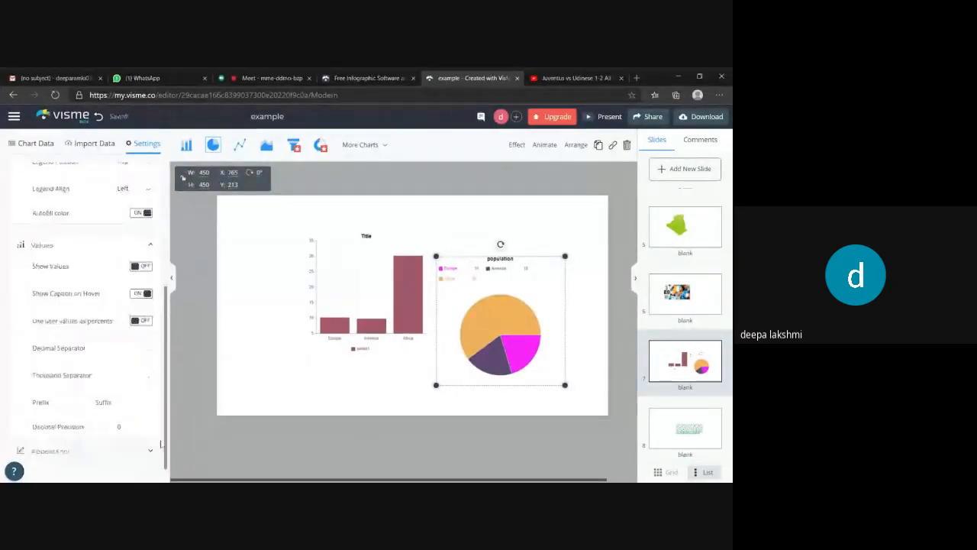
{"action": "scroll", "coordinate": [105, 454], "scroll_direction": "up", "scroll_amount": 1}
{"action": "scroll", "coordinate": [105, 455], "scroll_direction": "down", "scroll_amount": 1}
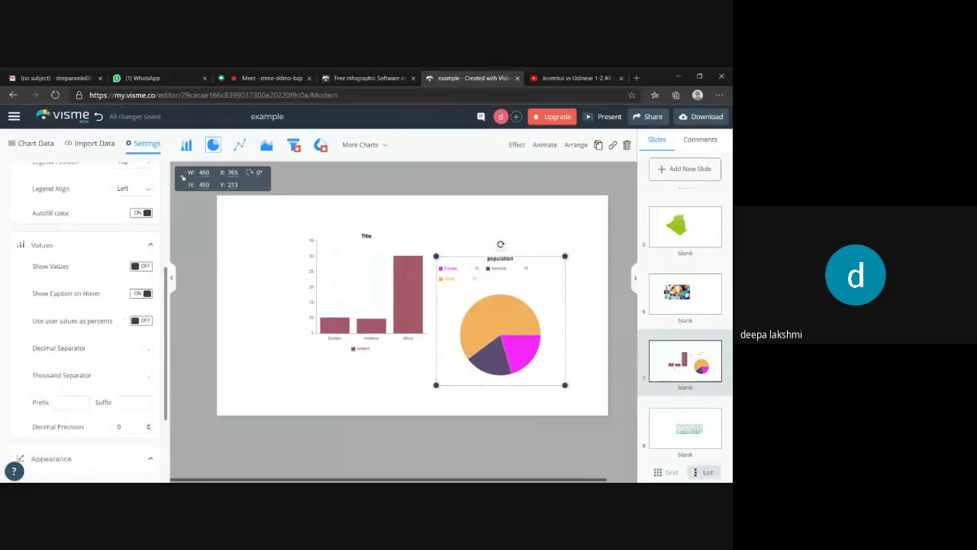
{"action": "left_click", "coordinate": [63, 461]}
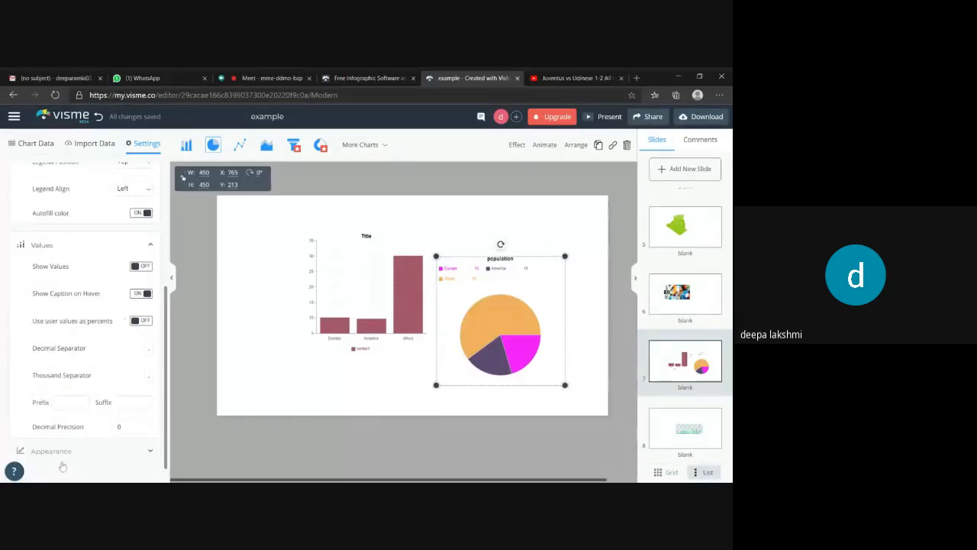
{"action": "left_click_drag", "start_coordinate": [164, 304], "coordinate": [166, 172]}
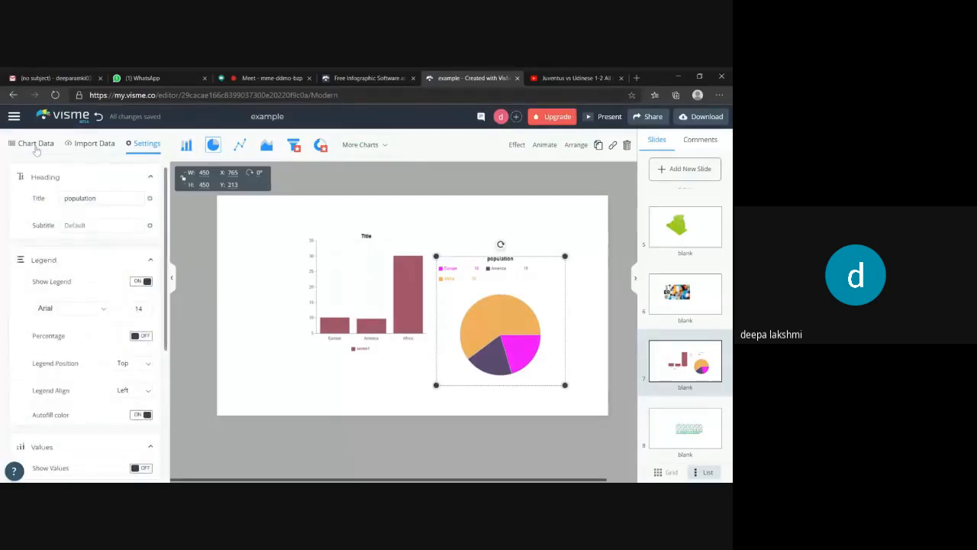
- Set the Europe value of series1 in the pie chart's data to 235
{"action": "left_click", "coordinate": [36, 144]}
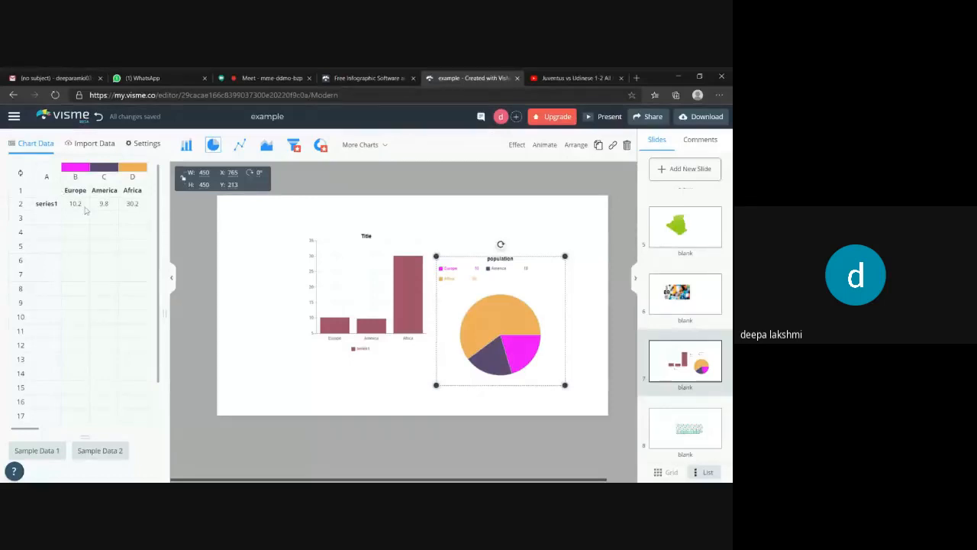
{"action": "left_click", "coordinate": [86, 209]}
{"action": "type", "text": "235"}
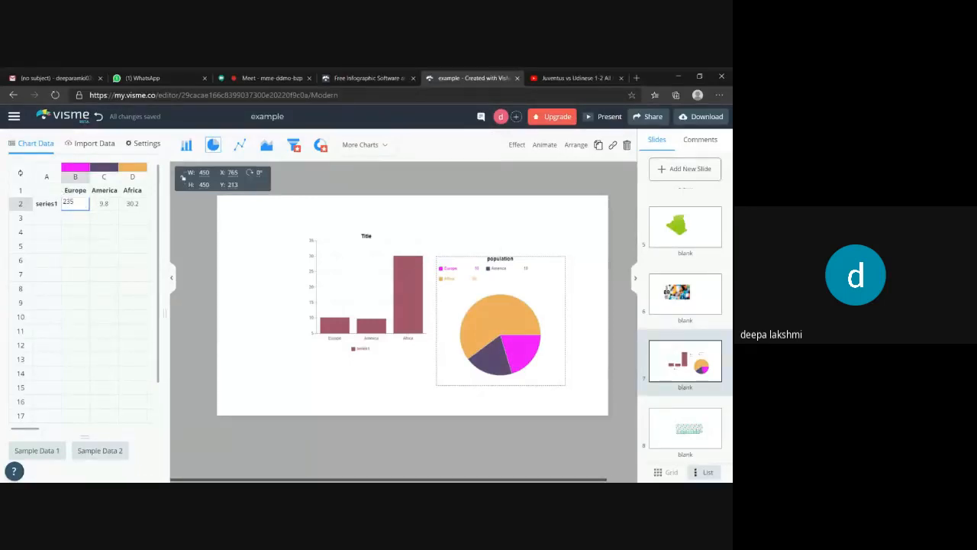
{"action": "key", "text": "Return"}
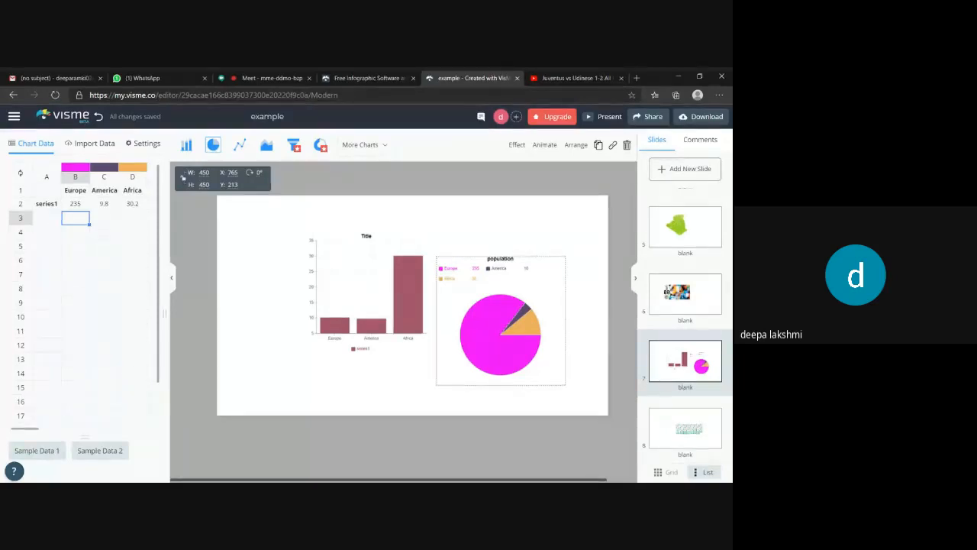
- Import new data for the pie chart by uploading an Excel or CSV file
{"action": "left_click", "coordinate": [98, 144]}
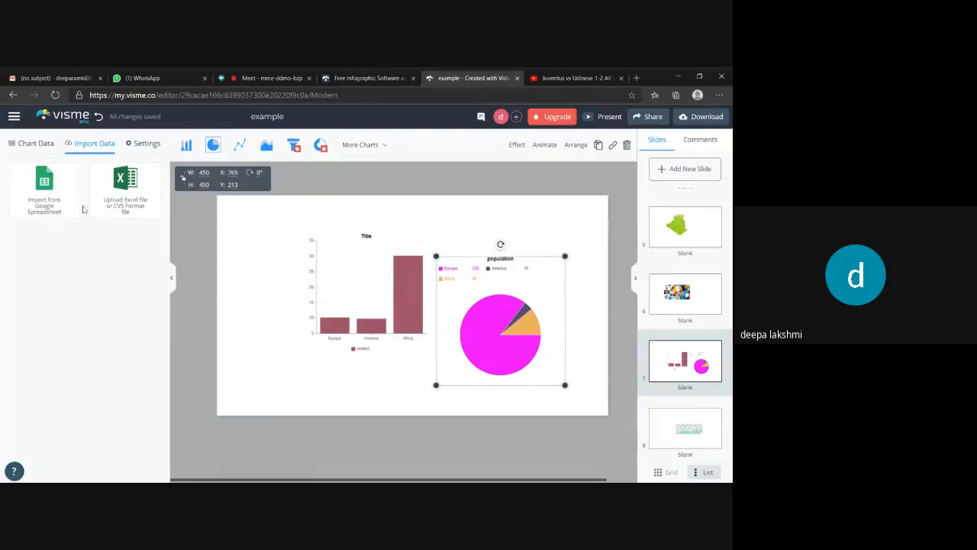
{"action": "left_click", "coordinate": [122, 206]}
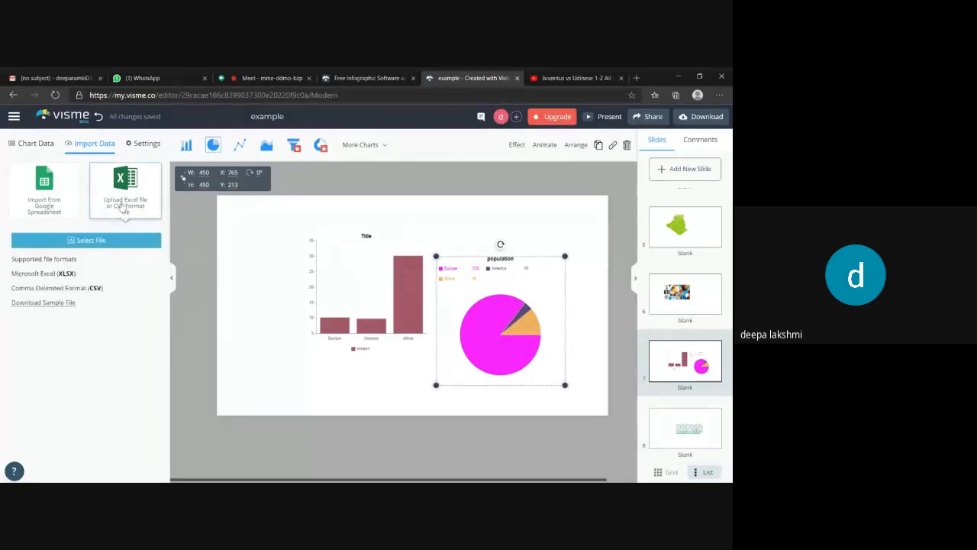
{"action": "left_click", "coordinate": [90, 241]}
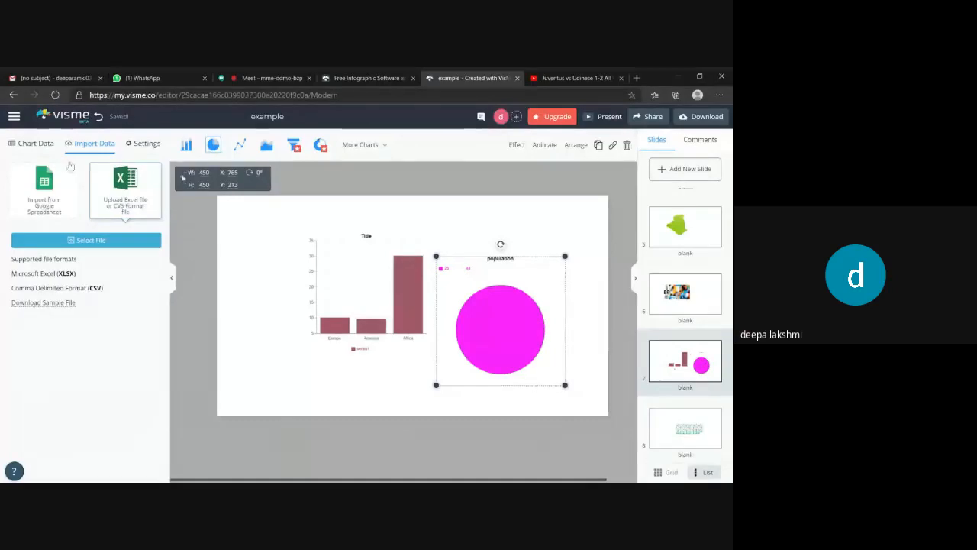
- Swap the rows and columns of the imported data so the pie chart plots each category as its own slice
{"action": "left_click", "coordinate": [43, 148]}
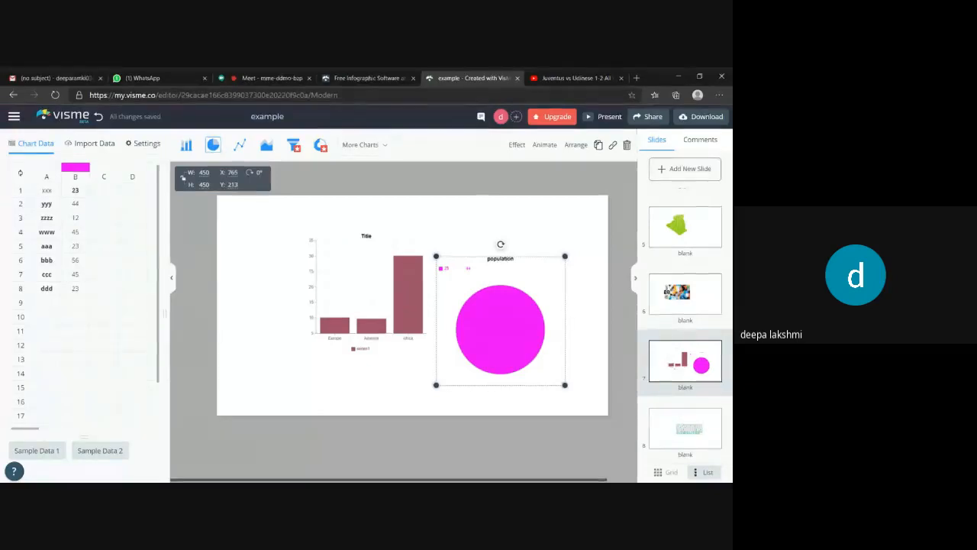
{"action": "left_click", "coordinate": [48, 175]}
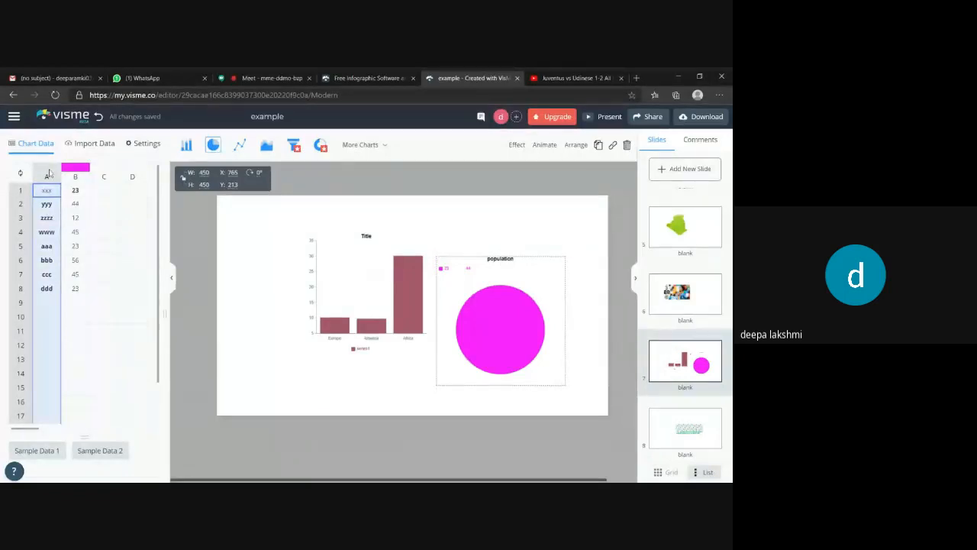
{"action": "left_click", "coordinate": [20, 175]}
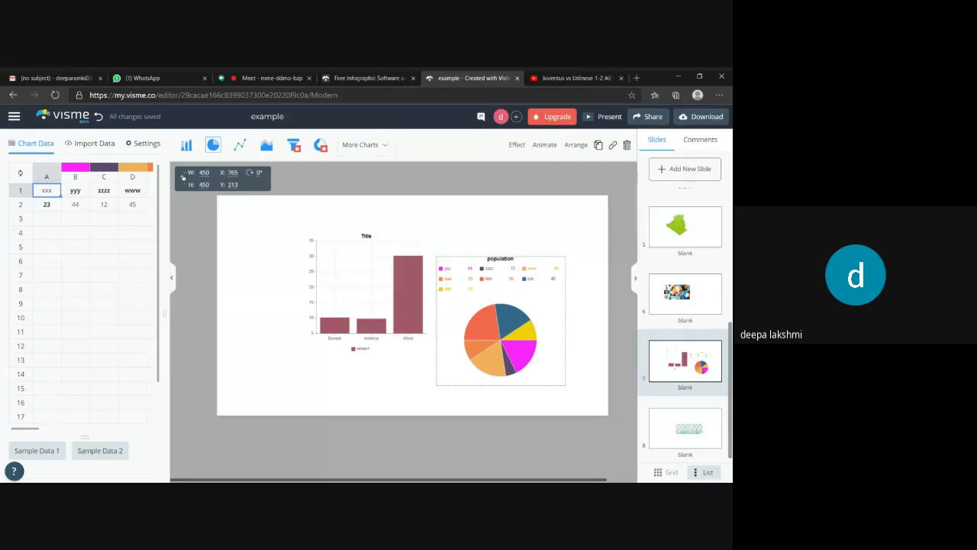
{"action": "left_click", "coordinate": [501, 320]}
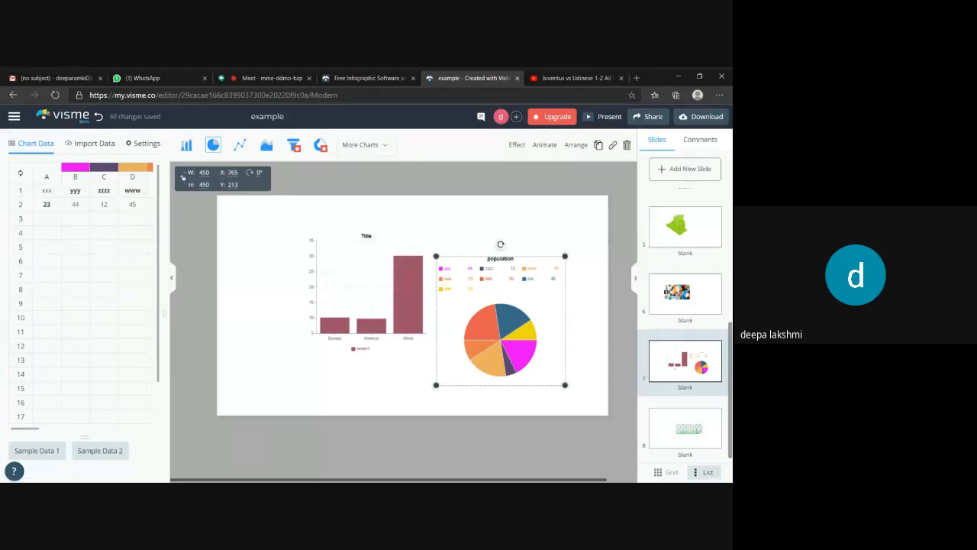
- Add a blank slide after the slide with the bar and pie charts
{"action": "left_click", "coordinate": [699, 175]}
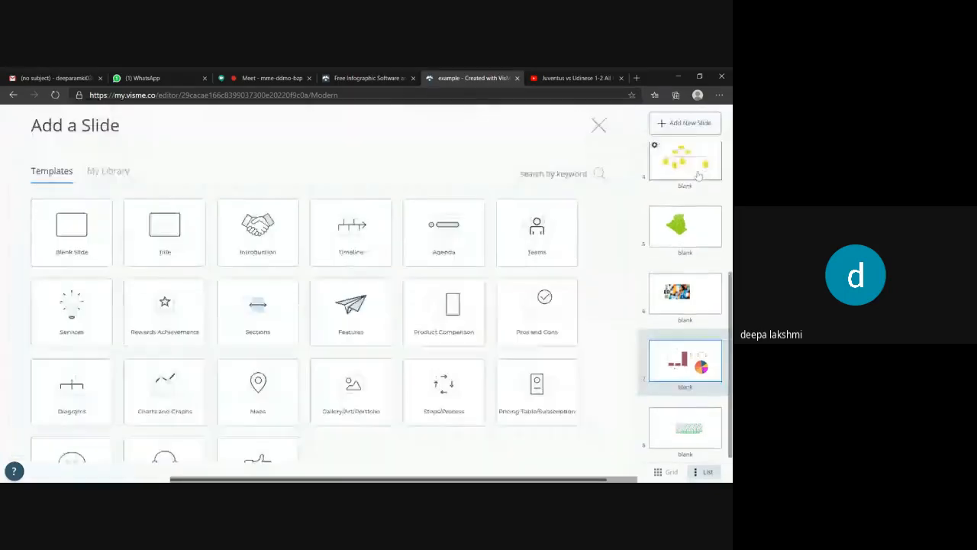
{"action": "left_click", "coordinate": [90, 233]}
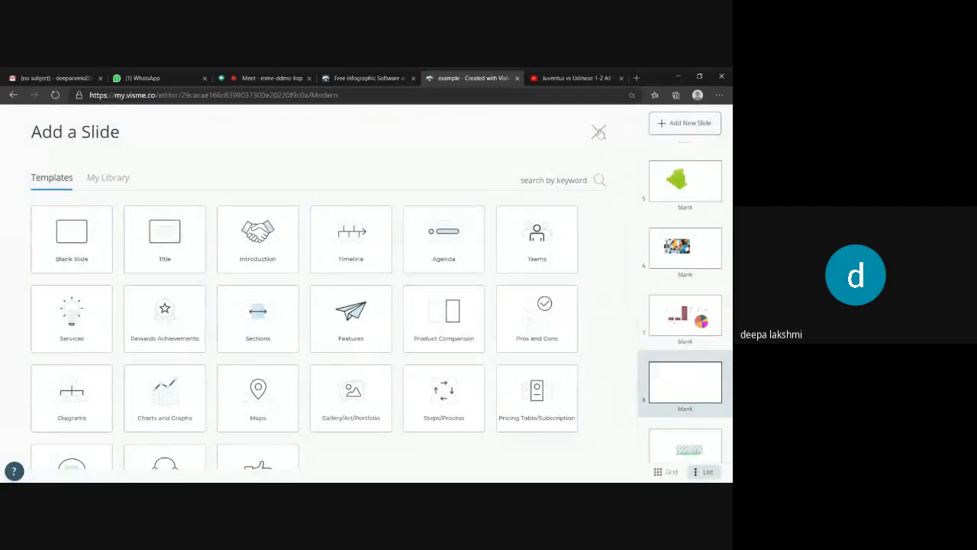
{"action": "left_click", "coordinate": [599, 132]}
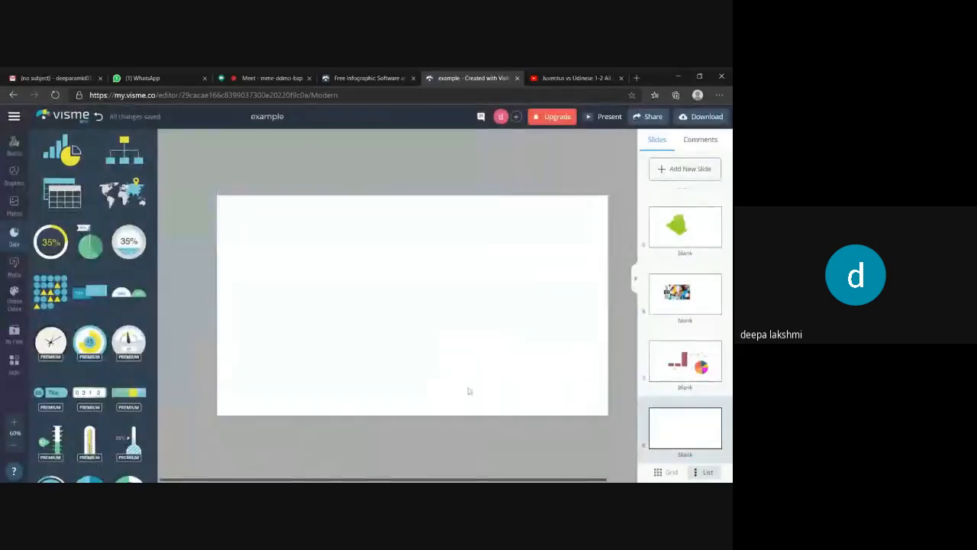
- Insert the stock video of seabirds at sunset from Animals Wildlife and enlarge it to about 1197 by 671 across the slide
{"action": "left_click", "coordinate": [19, 268]}
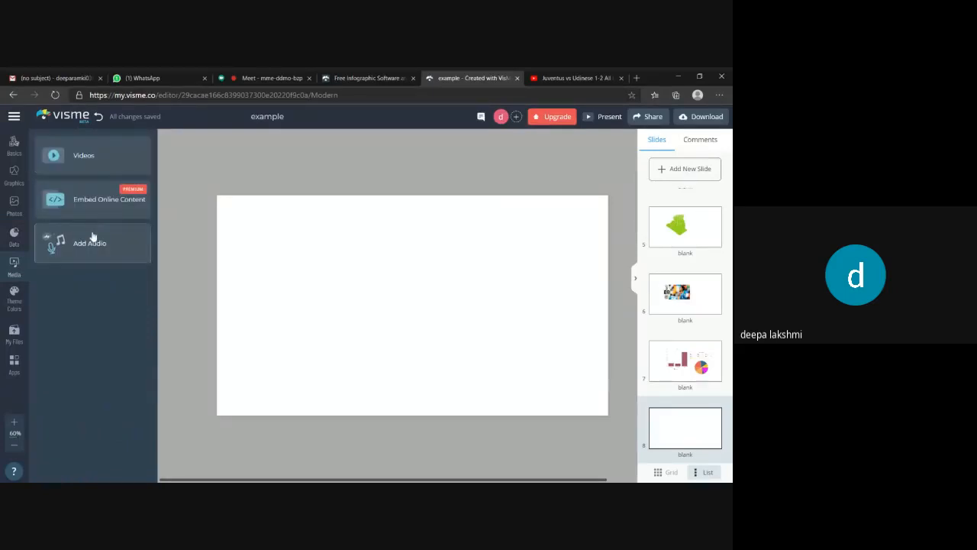
{"action": "left_click", "coordinate": [108, 163]}
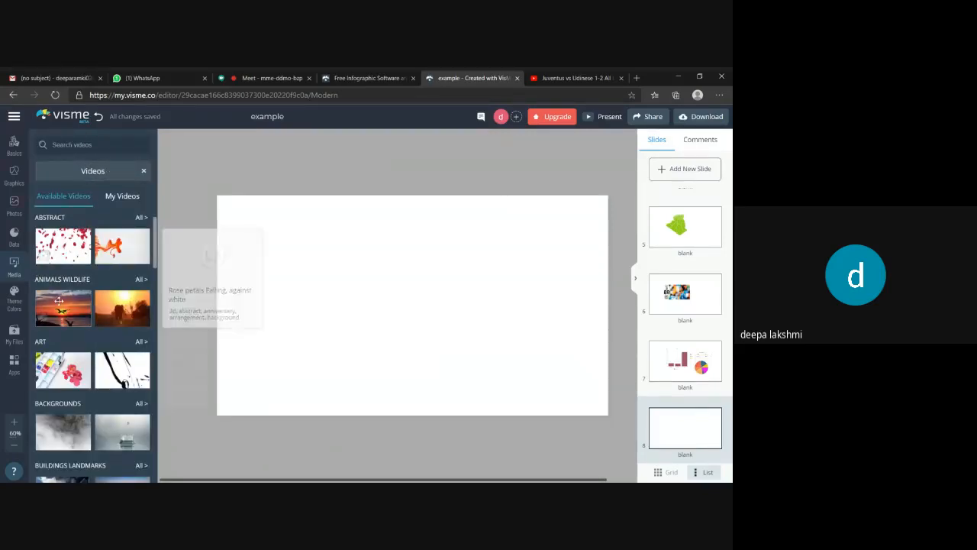
{"action": "mouse_move", "coordinate": [59, 301]}
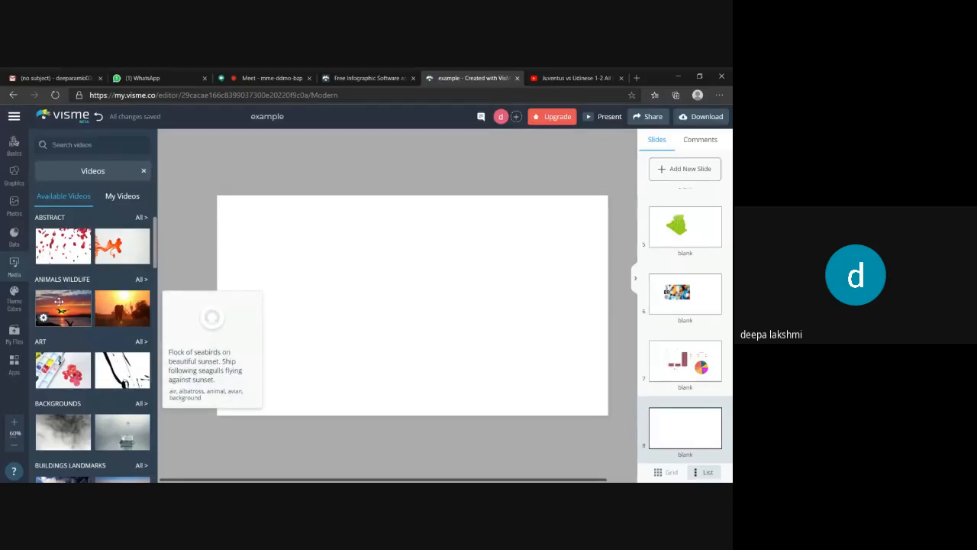
{"action": "left_click", "coordinate": [59, 302]}
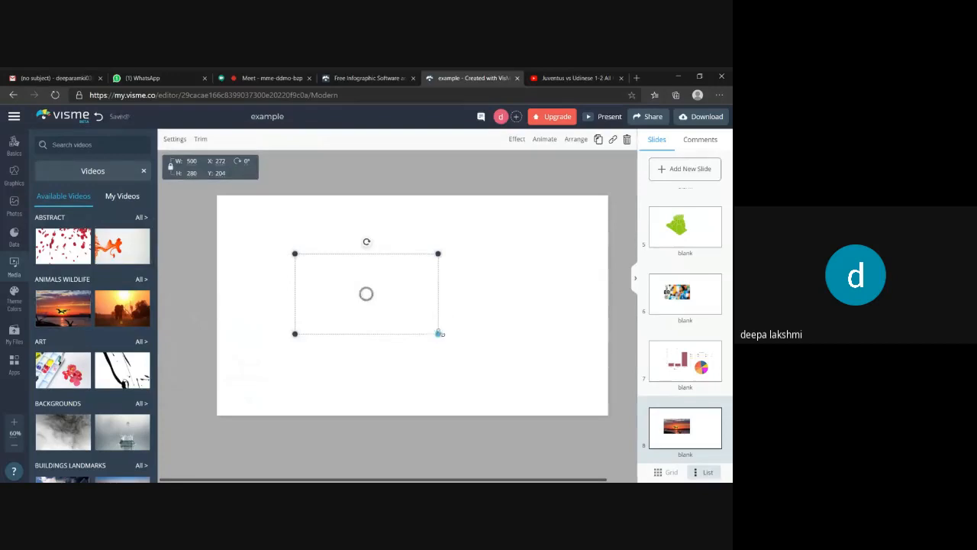
{"action": "left_click_drag", "start_coordinate": [434, 334], "coordinate": [524, 348]}
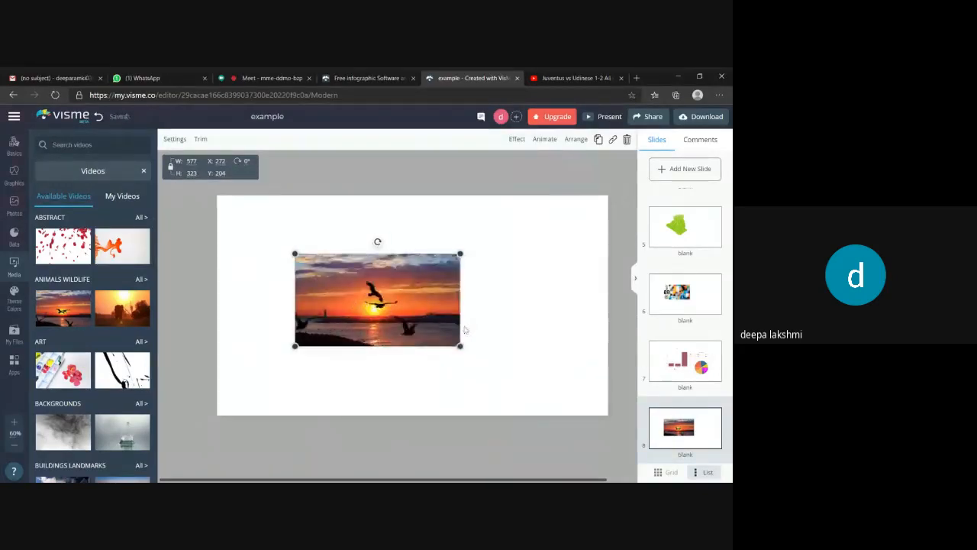
{"action": "left_click_drag", "start_coordinate": [461, 348], "coordinate": [585, 418]}
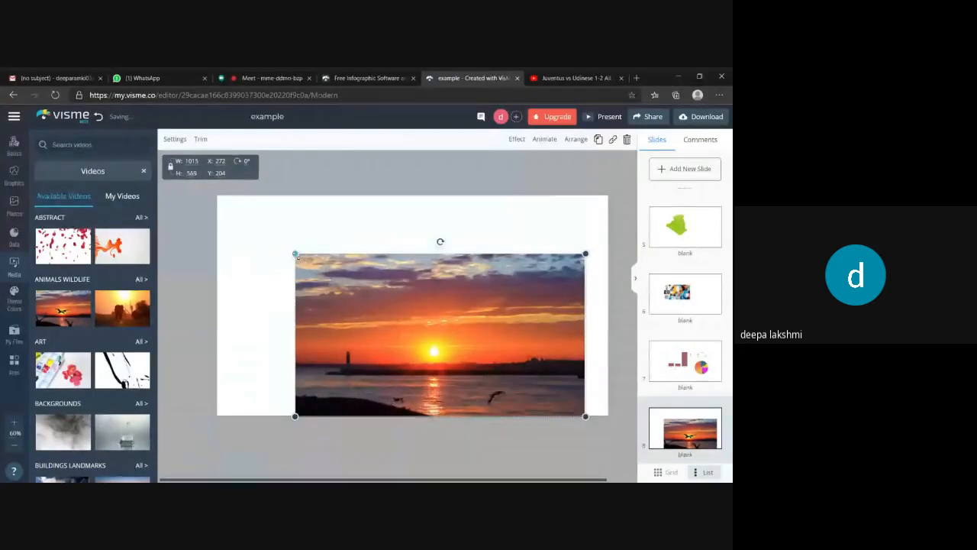
{"action": "left_click_drag", "start_coordinate": [296, 255], "coordinate": [243, 225]}
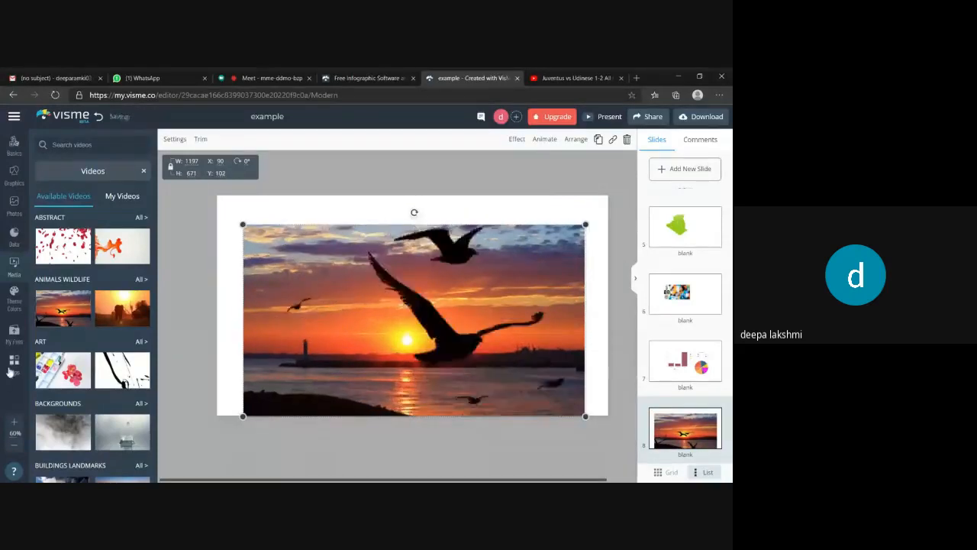
- Browse the available audios and add the Human Technology track to the sunset video slide
{"action": "left_click", "coordinate": [146, 172]}
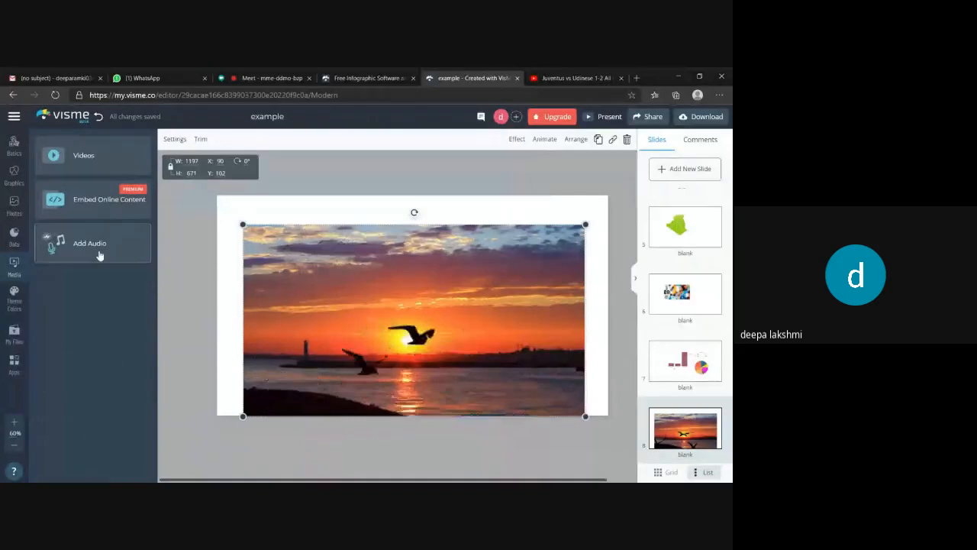
{"action": "left_click", "coordinate": [98, 255]}
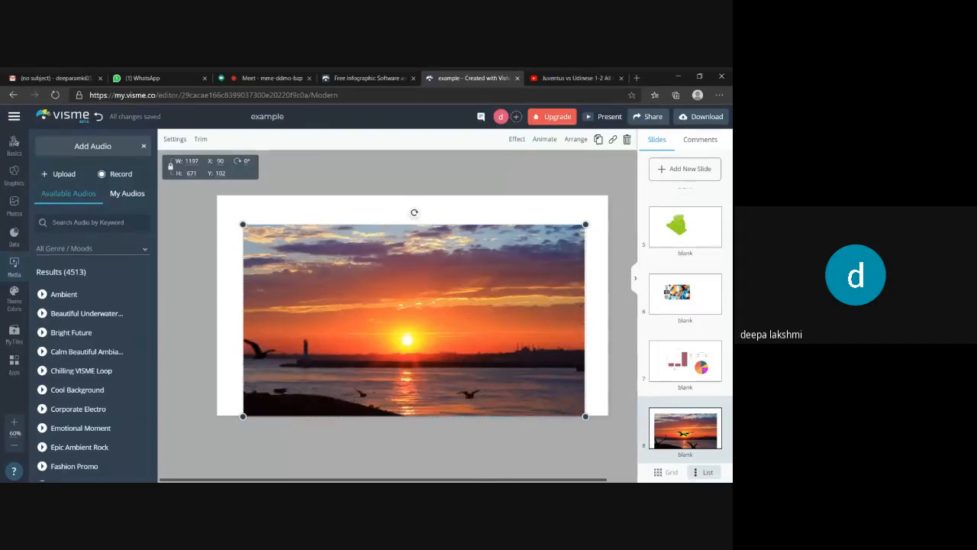
{"action": "left_click", "coordinate": [137, 197]}
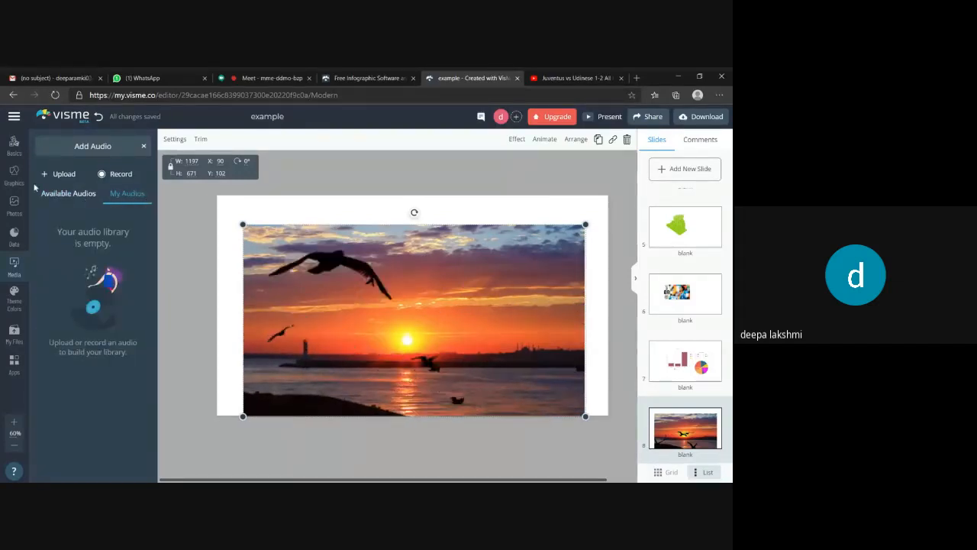
{"action": "left_click", "coordinate": [68, 192]}
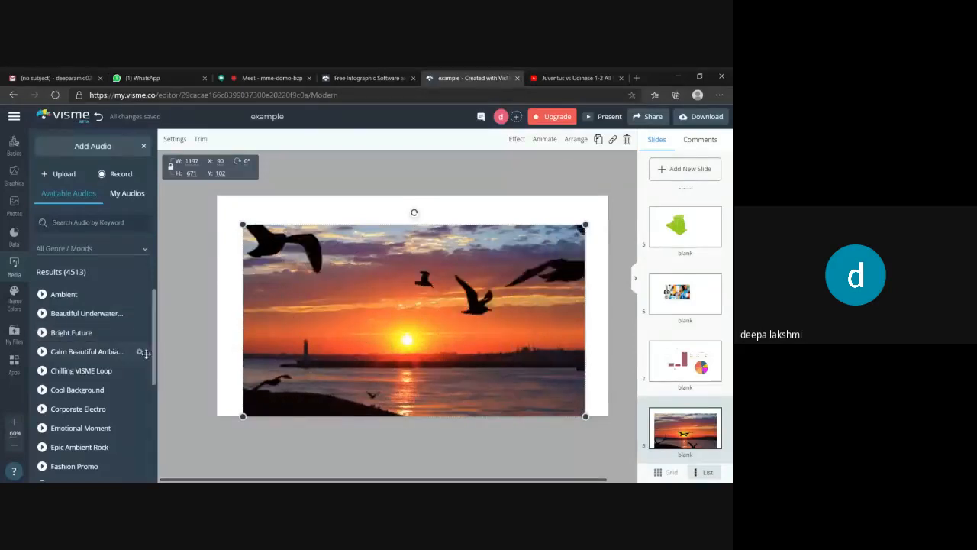
{"action": "left_click_drag", "start_coordinate": [152, 336], "coordinate": [138, 384]}
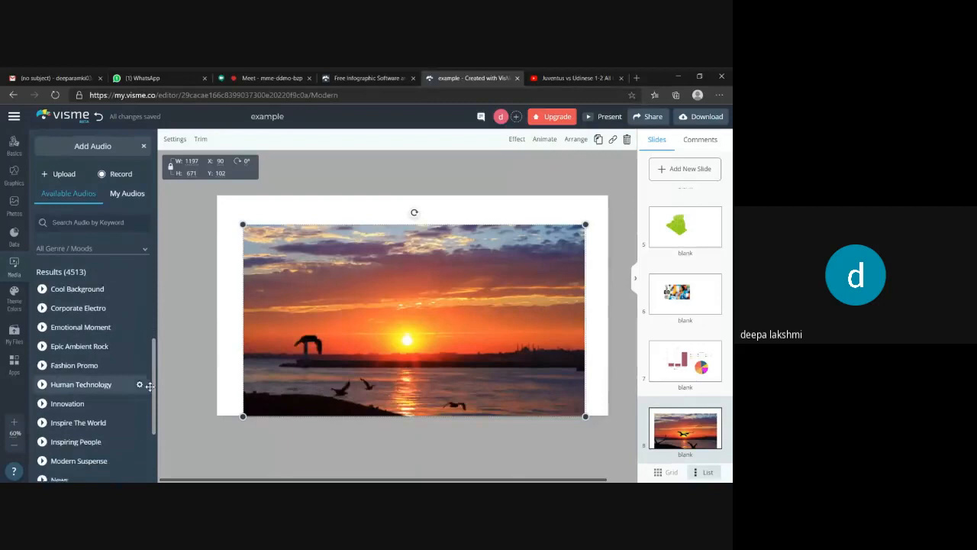
{"action": "left_click", "coordinate": [100, 382]}
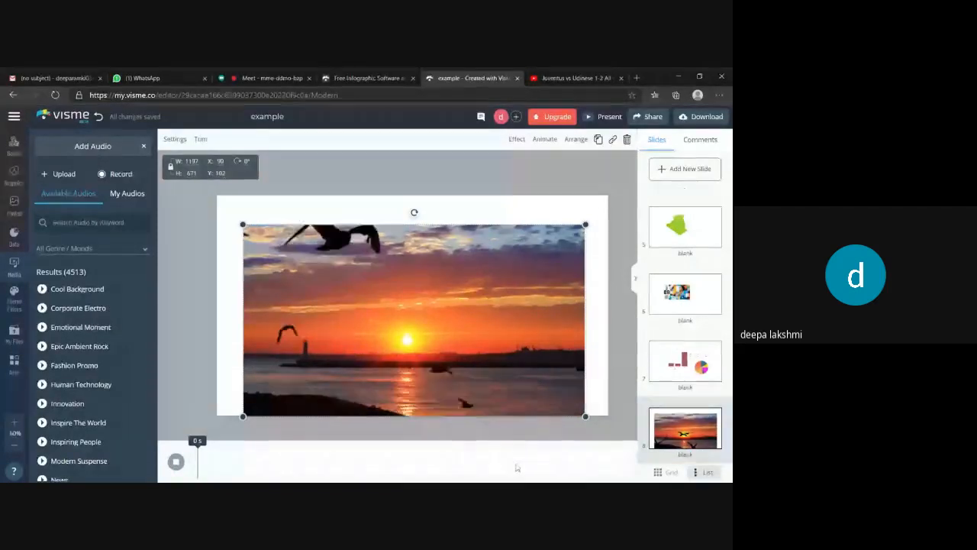
{"action": "left_click", "coordinate": [81, 384]}
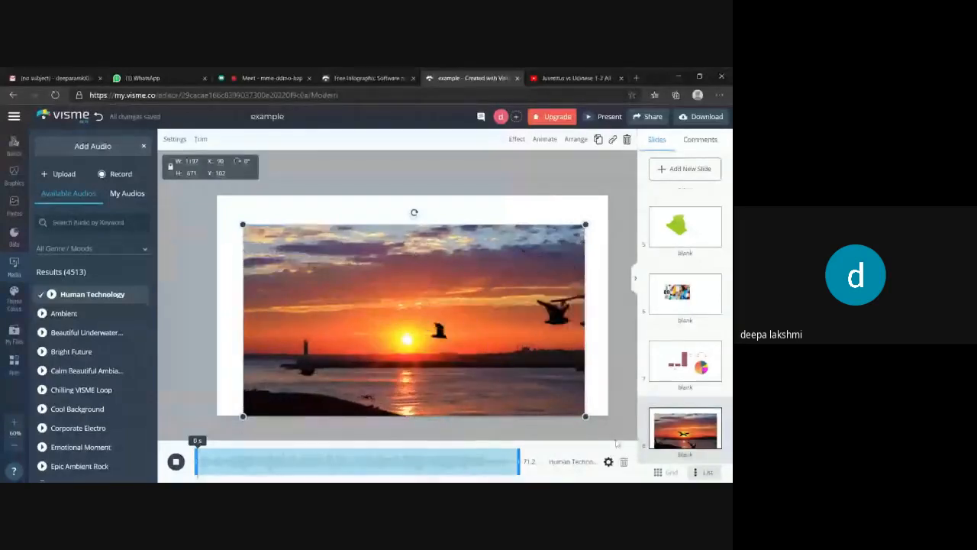
- Trim the Human Technology track to about its first fifth and play the trimmed section
{"action": "left_click_drag", "start_coordinate": [731, 309], "coordinate": [731, 339]}
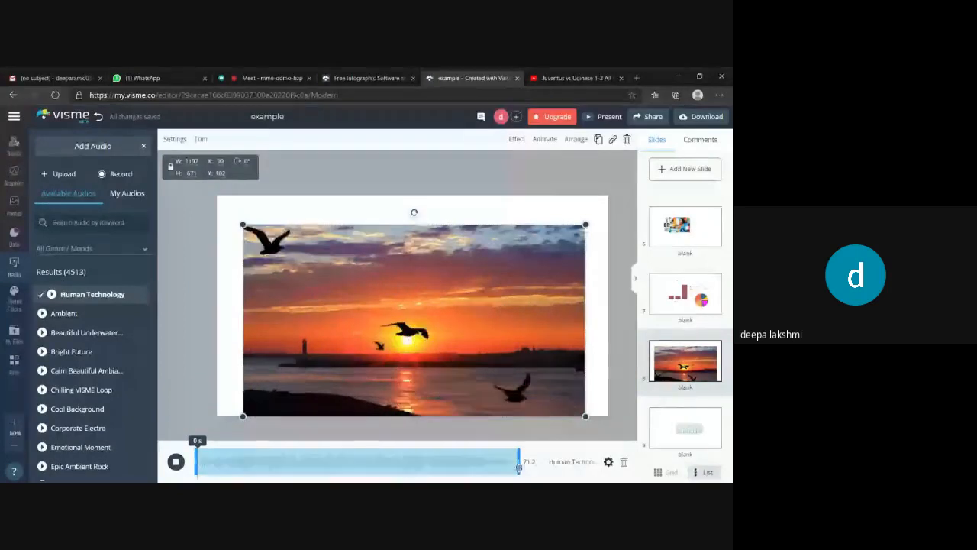
{"action": "left_click_drag", "start_coordinate": [521, 467], "coordinate": [326, 467]}
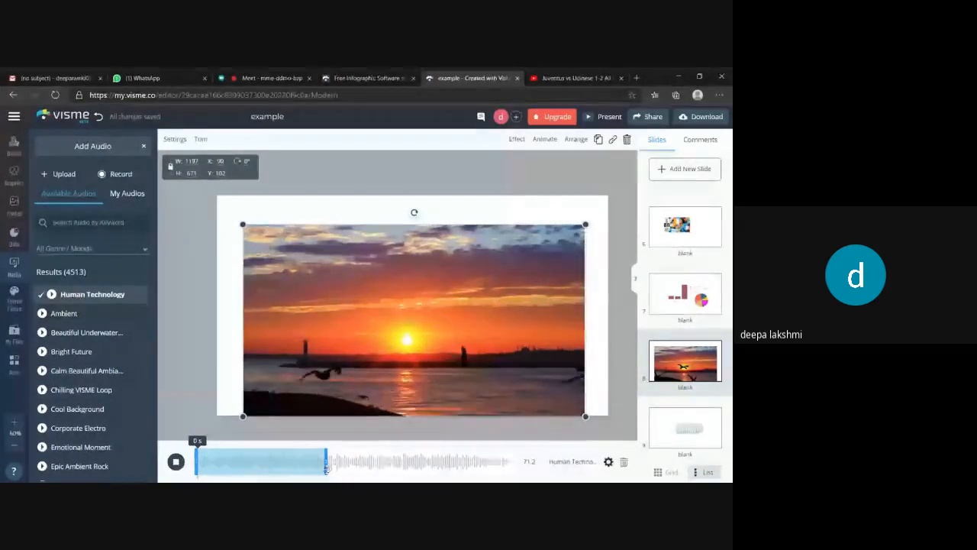
{"action": "left_click_drag", "start_coordinate": [326, 467], "coordinate": [264, 478]}
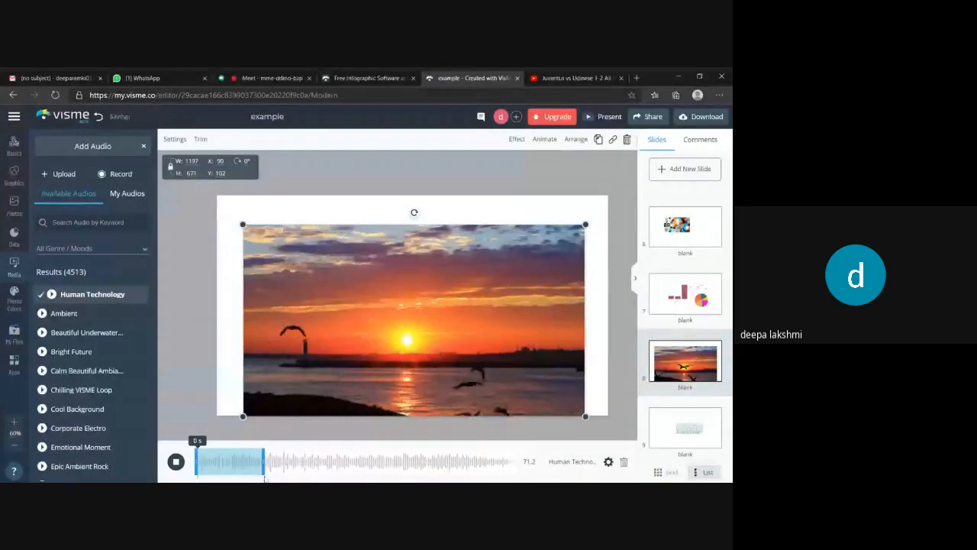
{"action": "left_click", "coordinate": [178, 463]}
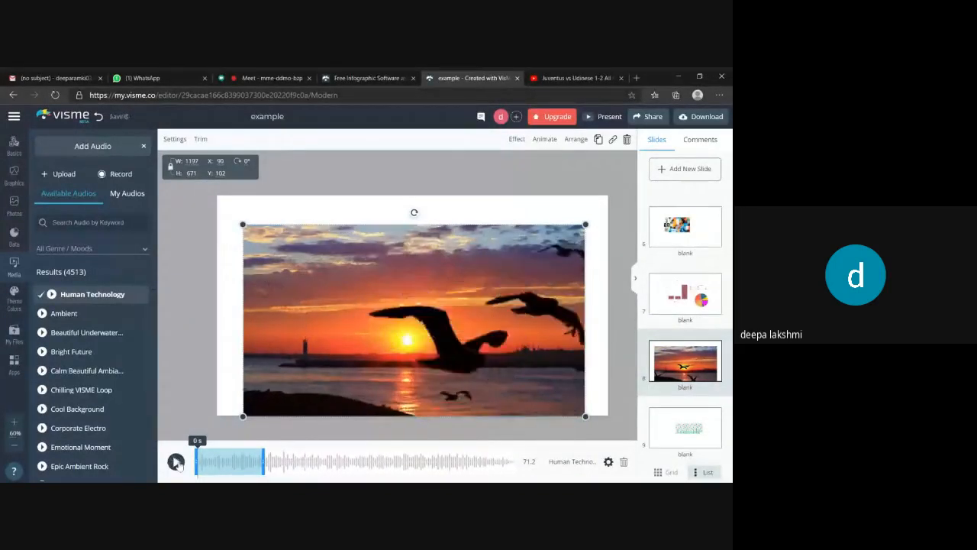
{"action": "left_click", "coordinate": [179, 465]}
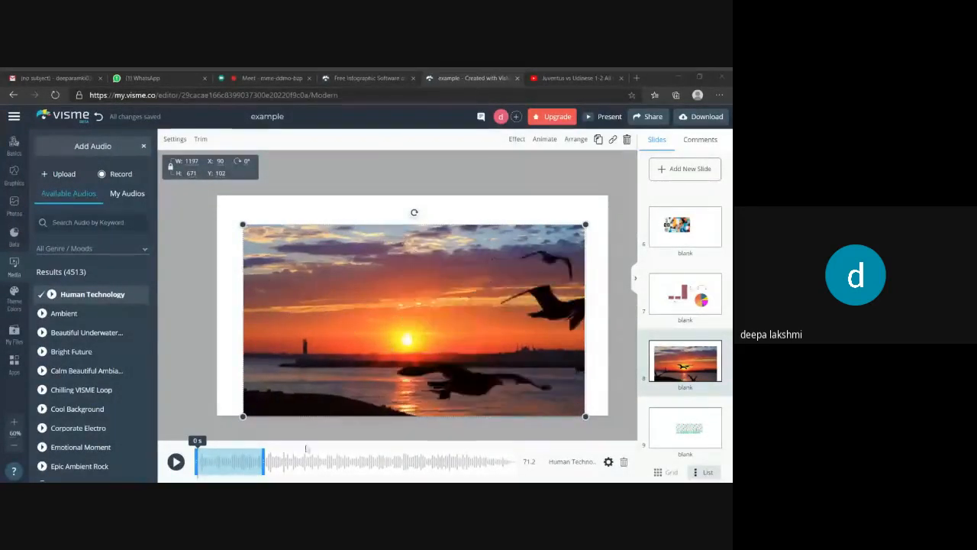
{"action": "left_click", "coordinate": [175, 462]}
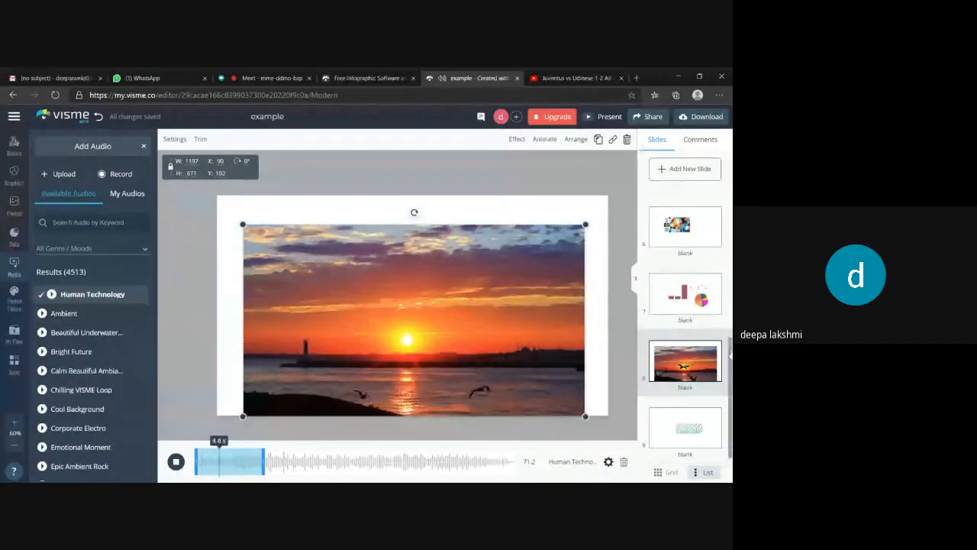
- Return to the Modern Presentation title slide and start the presentation preview from there
{"action": "left_click_drag", "start_coordinate": [730, 353], "coordinate": [728, 238]}
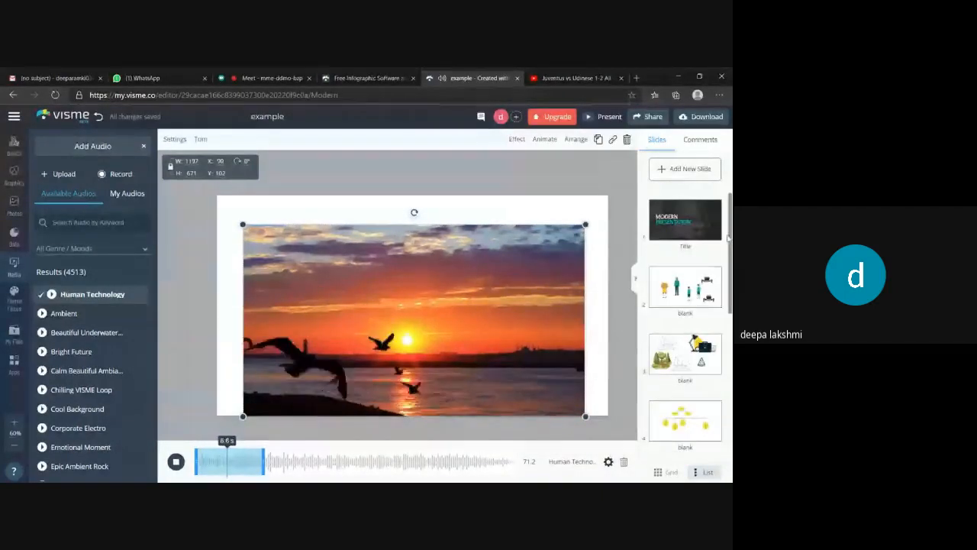
{"action": "left_click", "coordinate": [678, 220]}
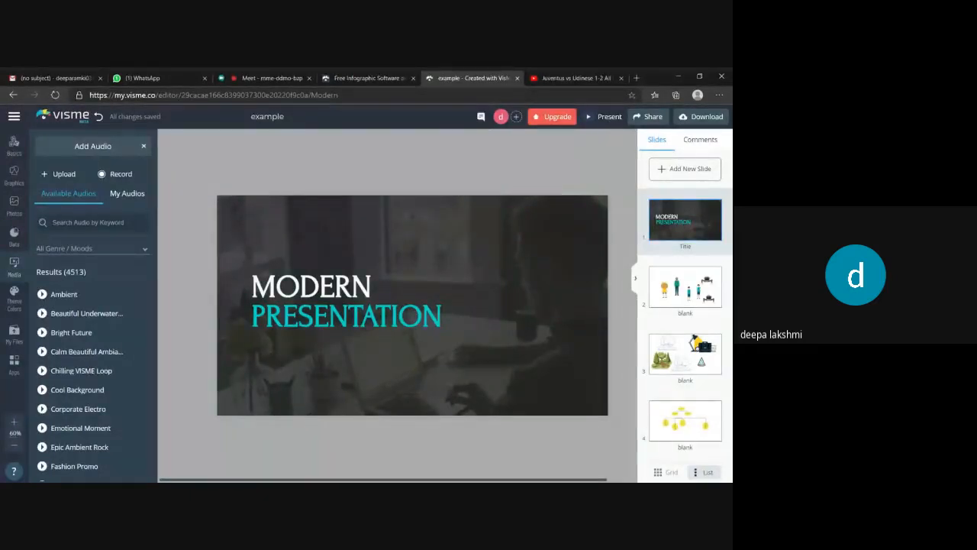
{"action": "left_click", "coordinate": [609, 119]}
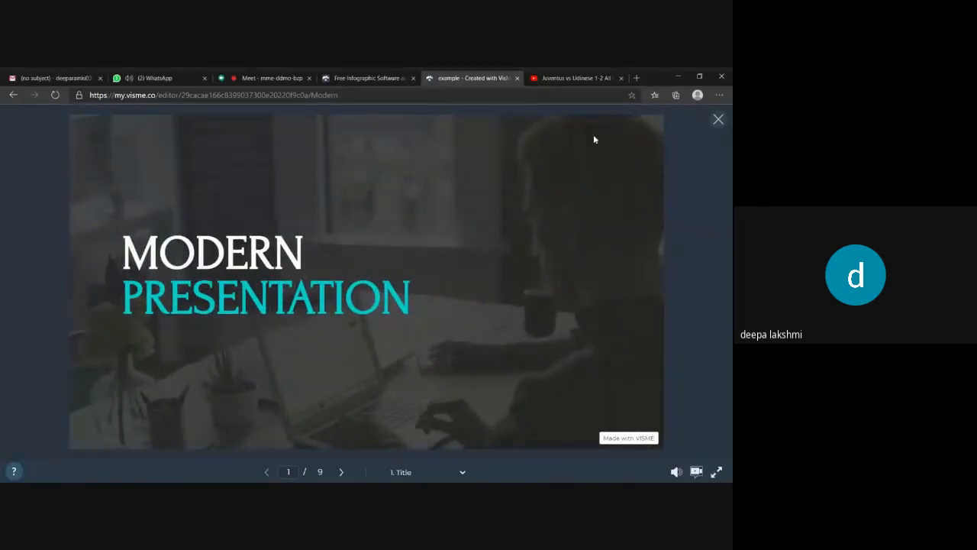
- Advance the preview through the character, illustration, flowchart and map slides to slide 6, and play and pause its embedded Juventus vs Udinese video
{"action": "left_click", "coordinate": [341, 473]}
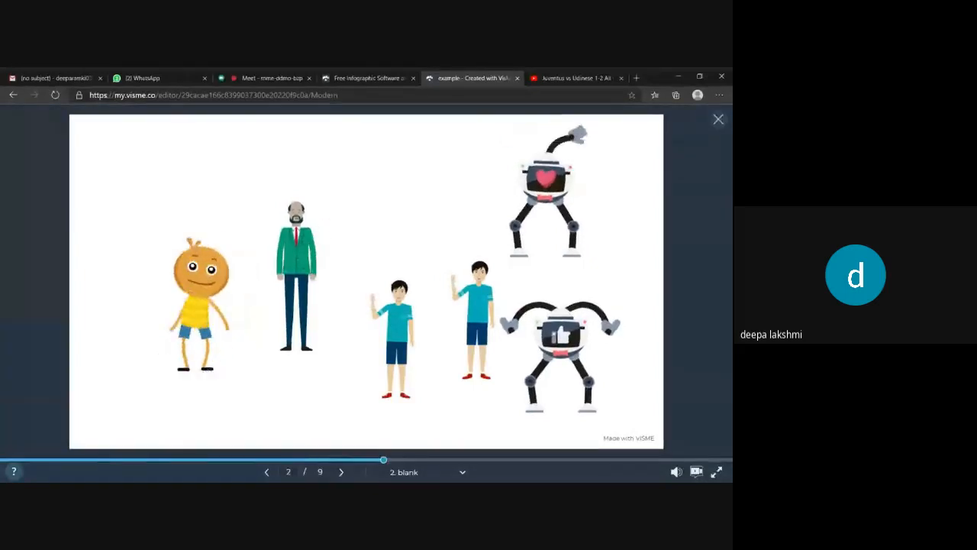
{"action": "left_click", "coordinate": [341, 472]}
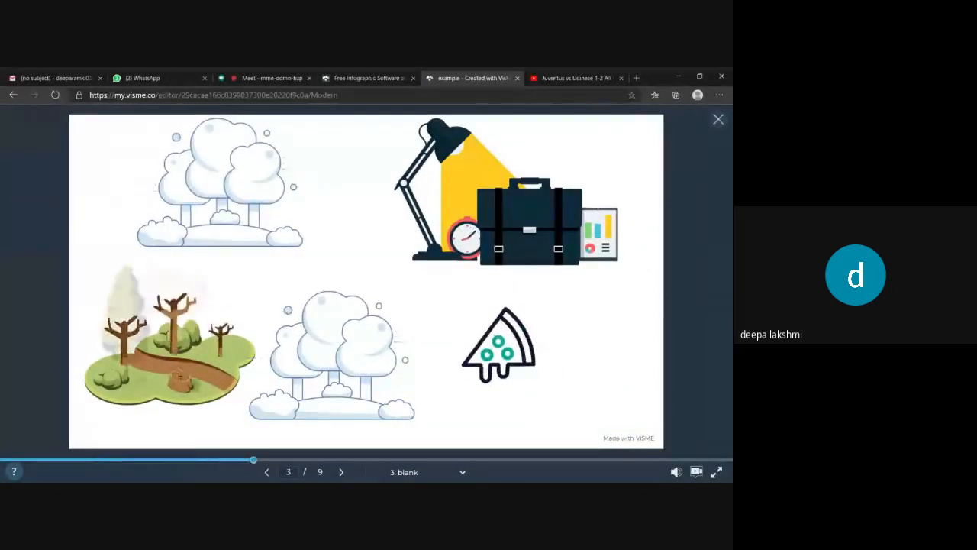
{"action": "left_click", "coordinate": [342, 477]}
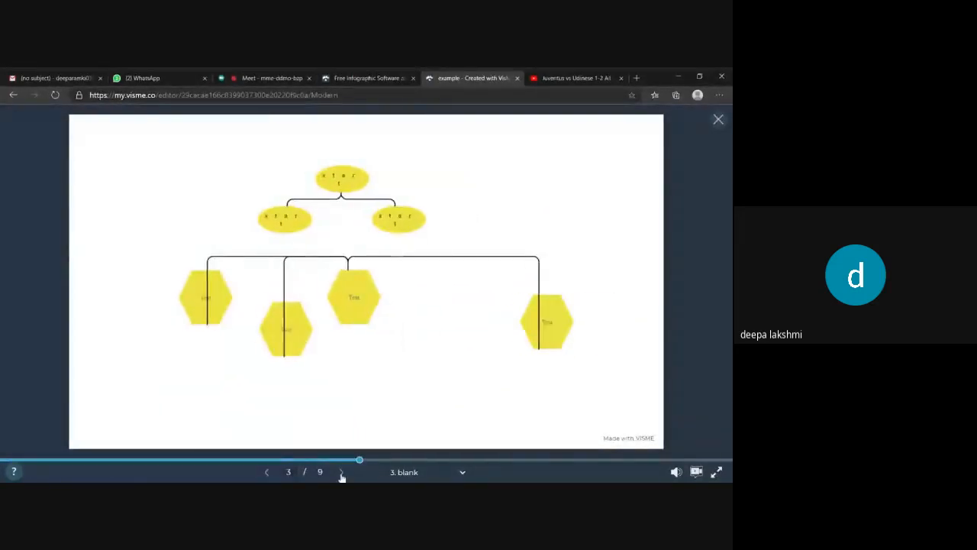
{"action": "left_click", "coordinate": [342, 473]}
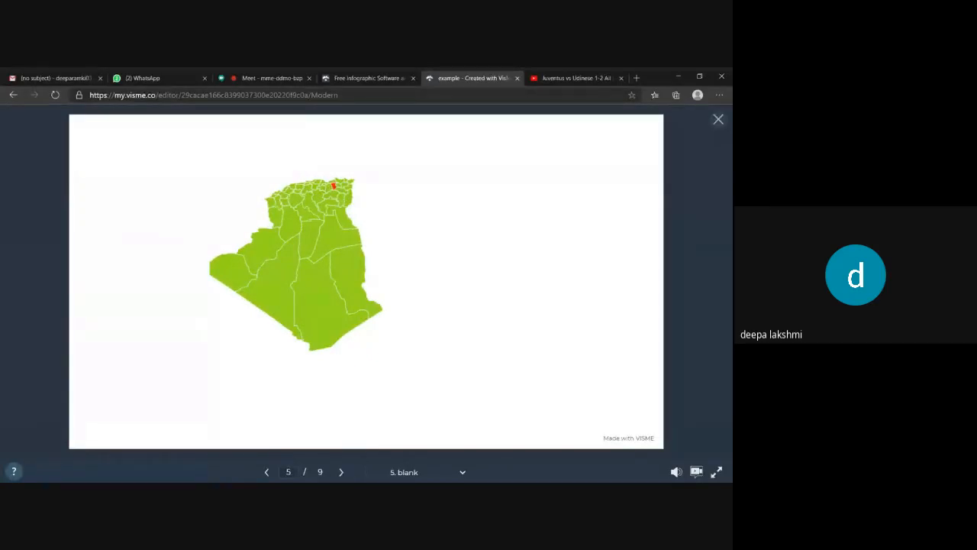
{"action": "left_click", "coordinate": [342, 474]}
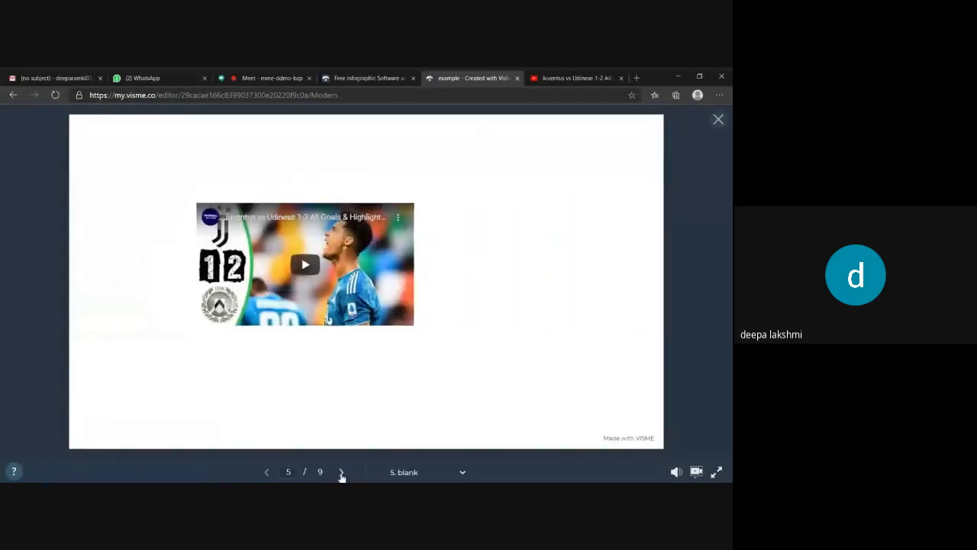
{"action": "left_click", "coordinate": [297, 266]}
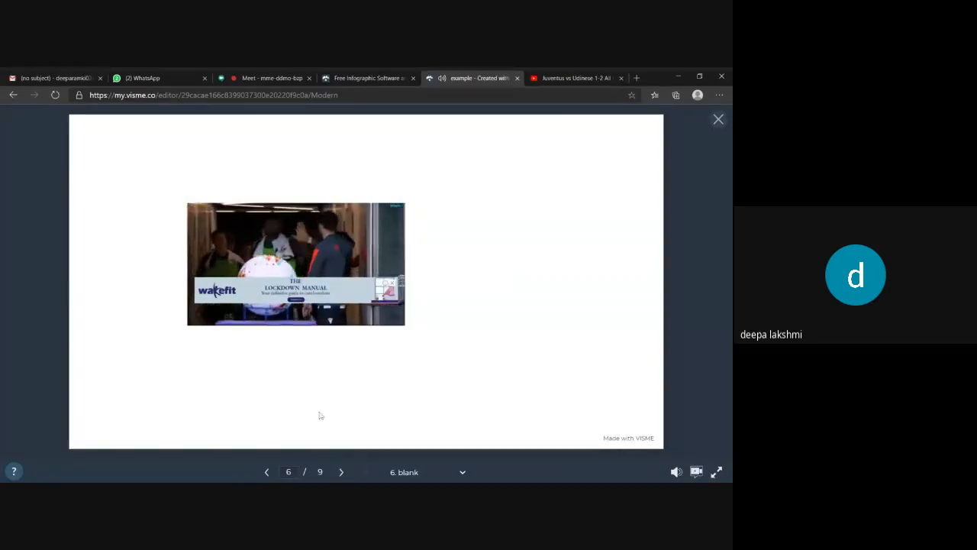
{"action": "mouse_move", "coordinate": [306, 270]}
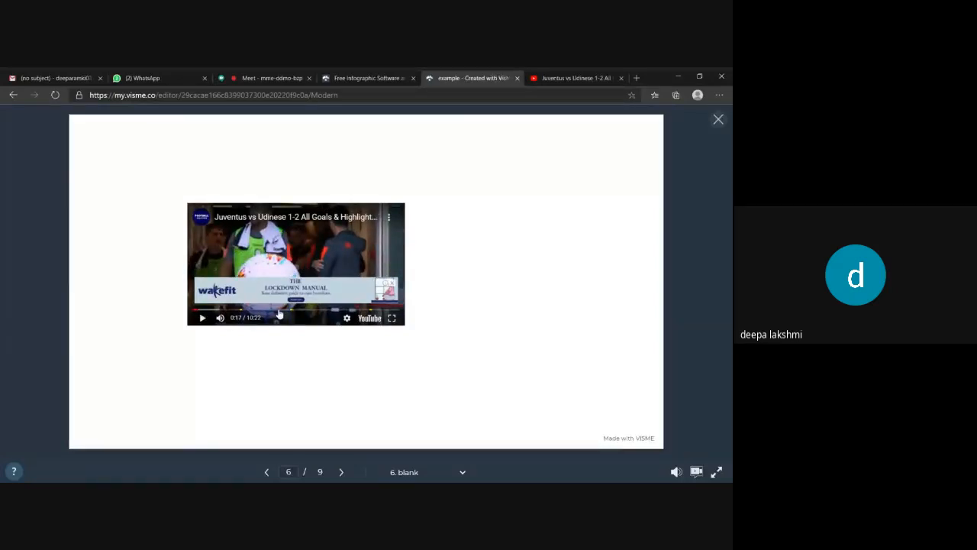
- Preview the remaining chart, sunset video and icon array slides up to slide 9, and exit to the editor
{"action": "left_click", "coordinate": [341, 473]}
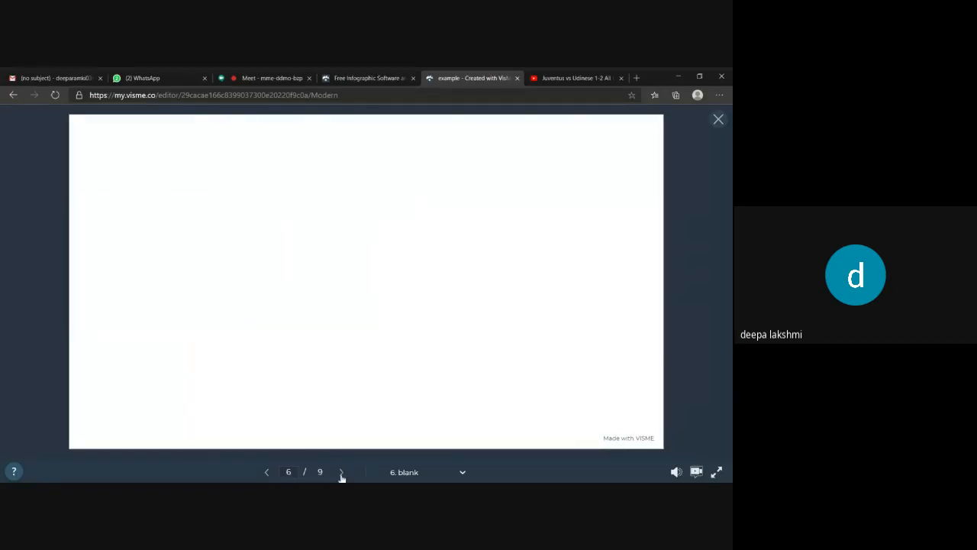
{"action": "left_click", "coordinate": [341, 473]}
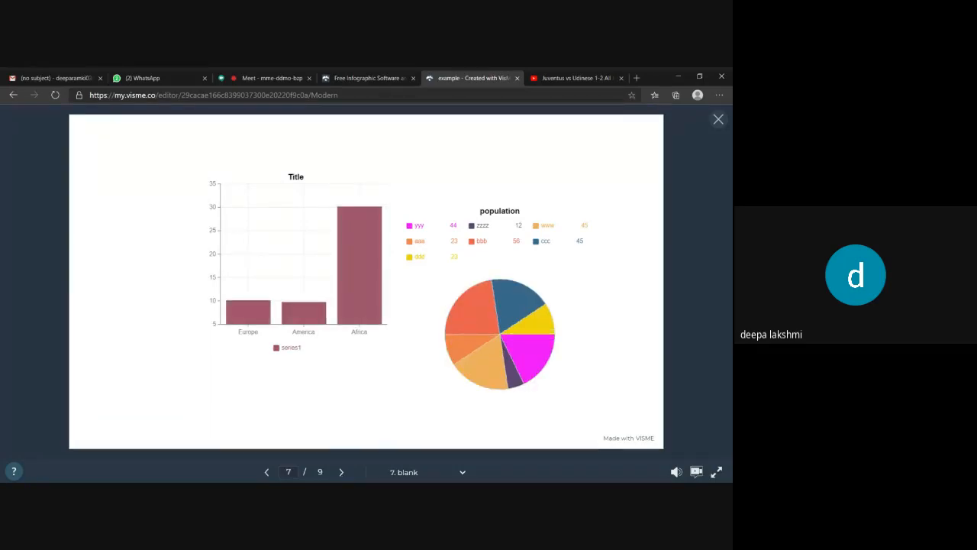
{"action": "left_click", "coordinate": [341, 473]}
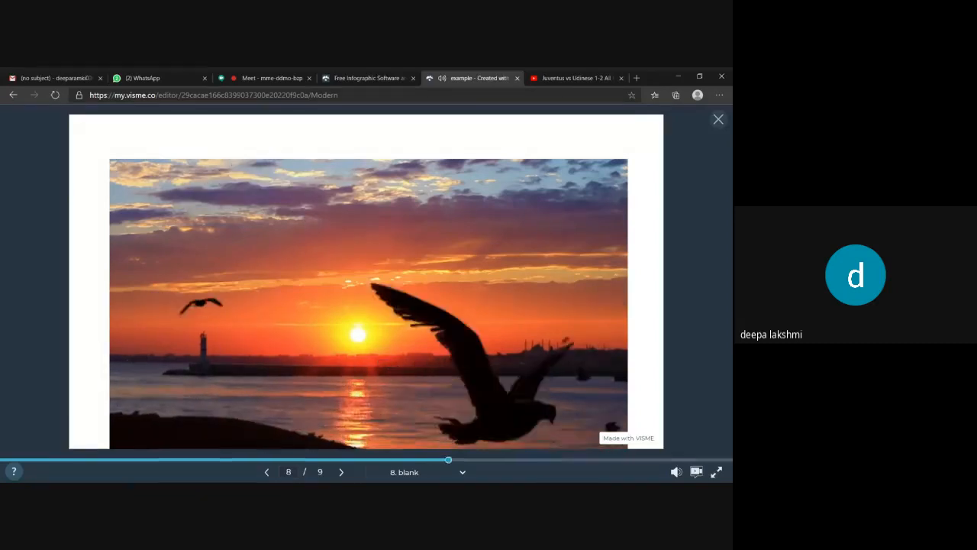
{"action": "left_click", "coordinate": [342, 475]}
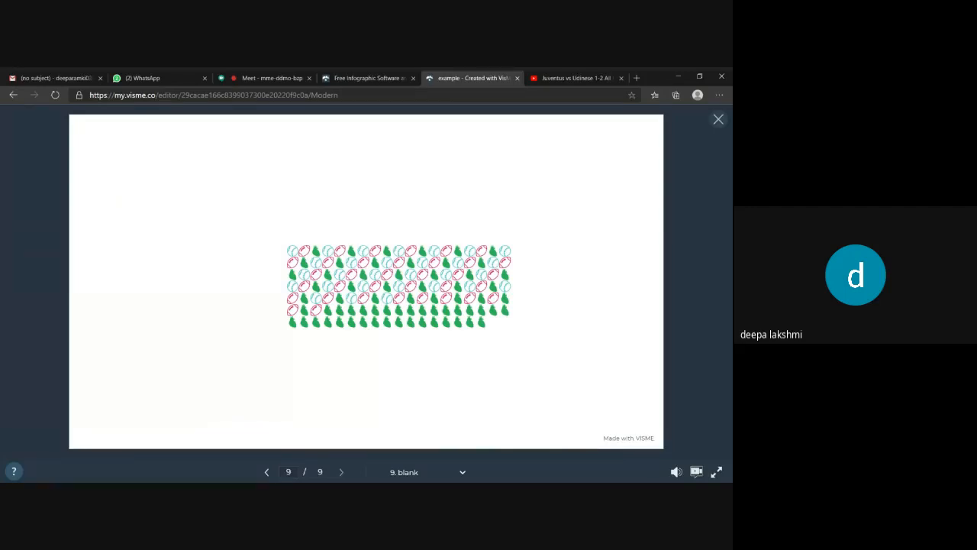
{"action": "left_click", "coordinate": [718, 121]}
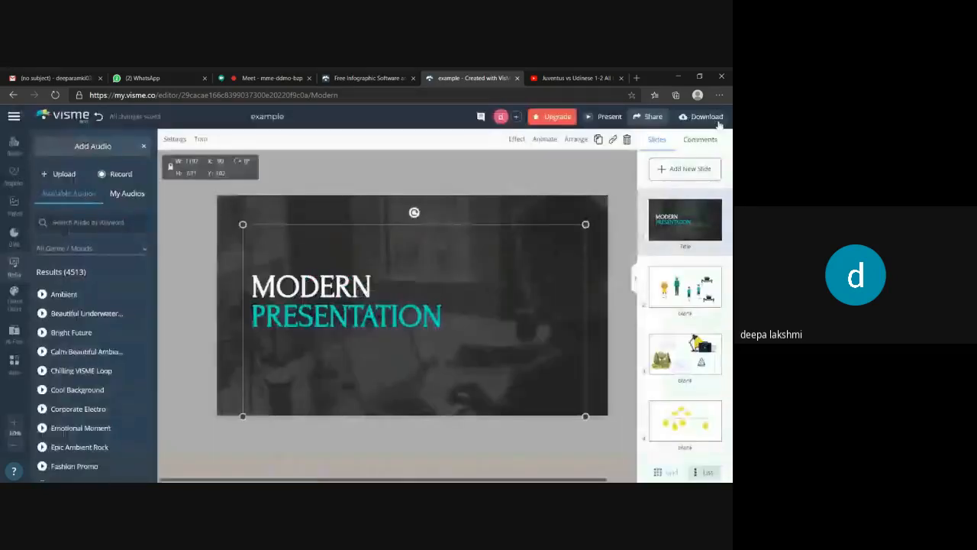